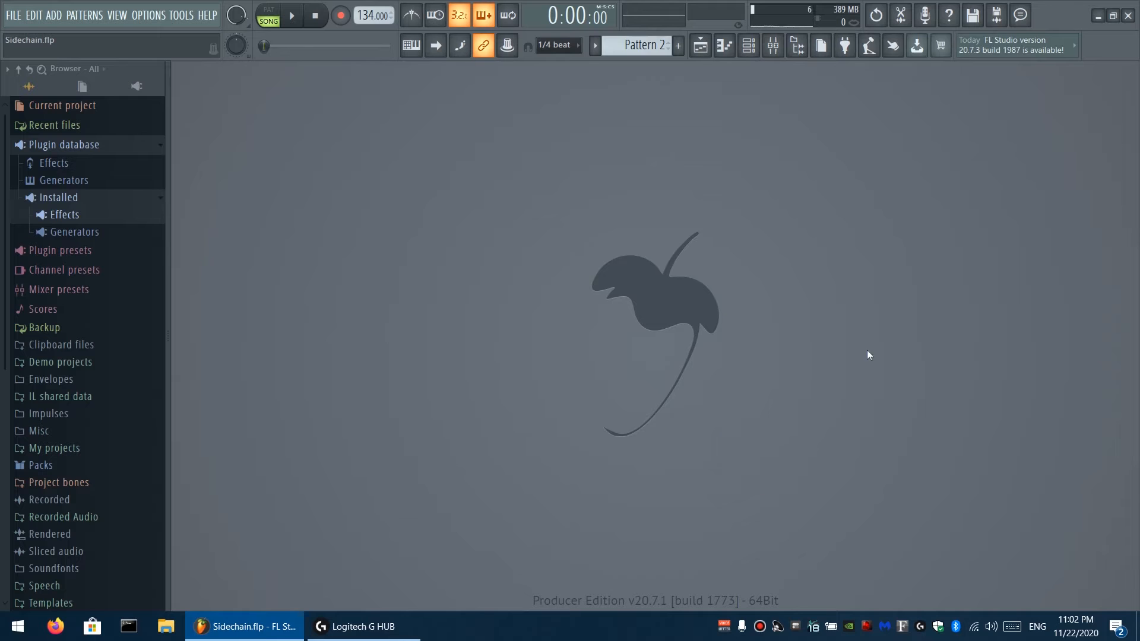
Switch to Logitech G HUB and review the UNDO macro and the mouse's button assignments in the FL profile
click(380, 627)
click(1106, 298)
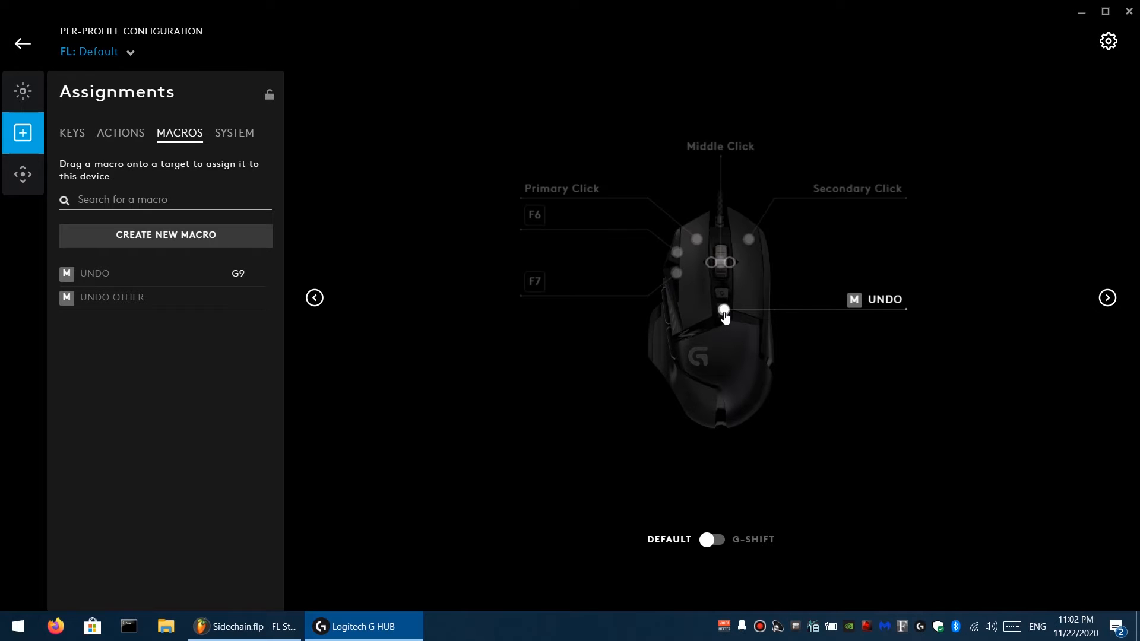
click(96, 277)
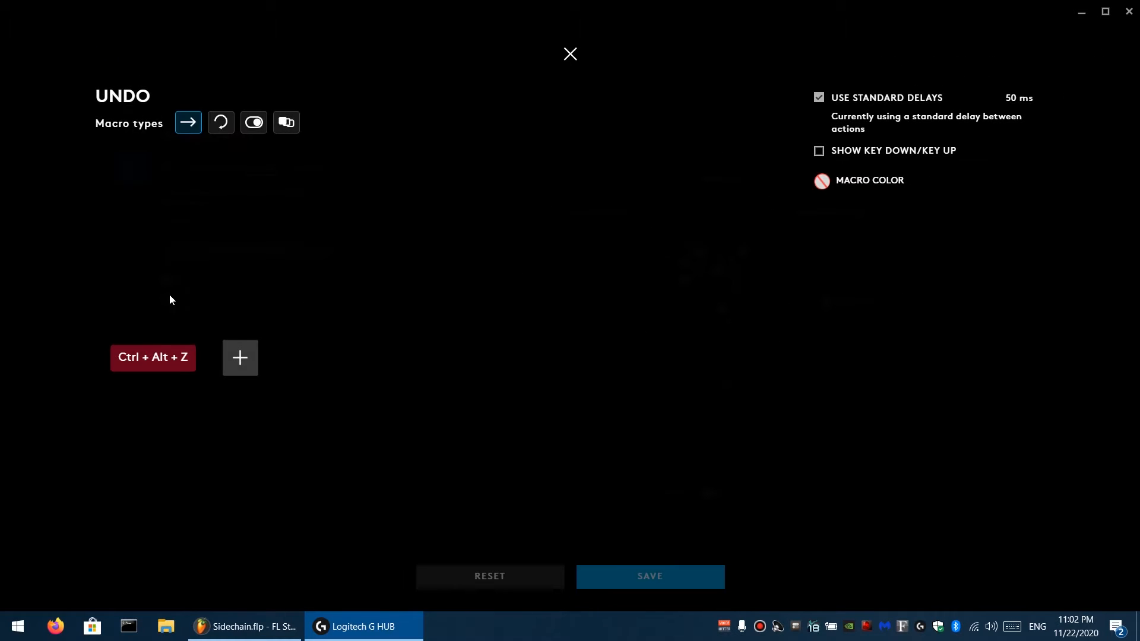
click(572, 53)
click(314, 297)
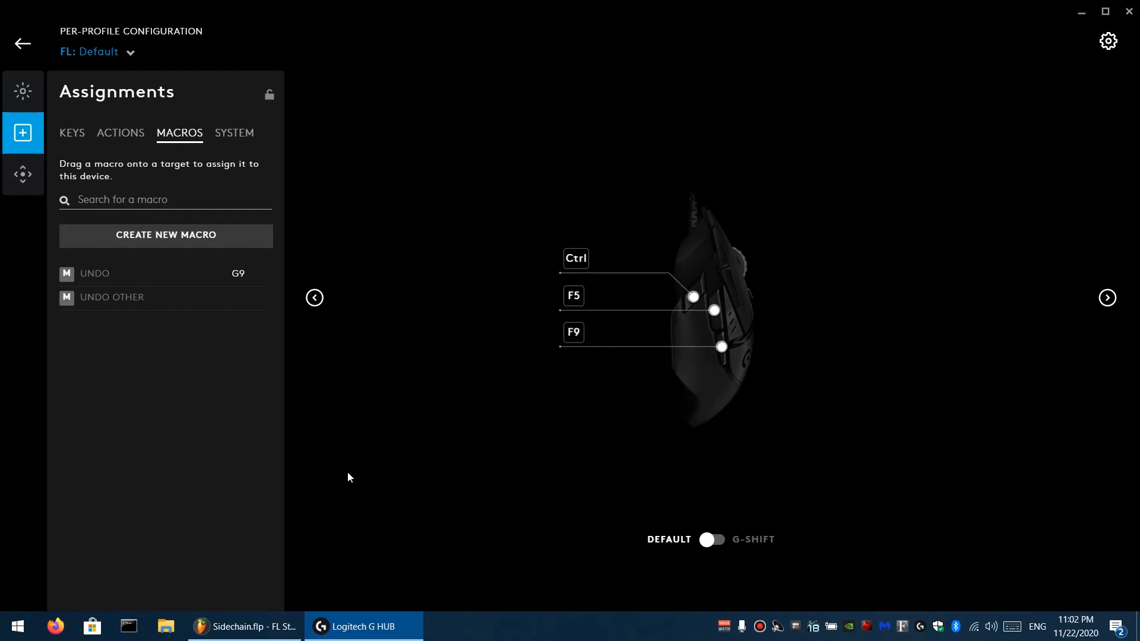
Switch back to FL Studio, show and hide the mixer, channel rack and piano roll, and bring up the playlist
click(244, 627)
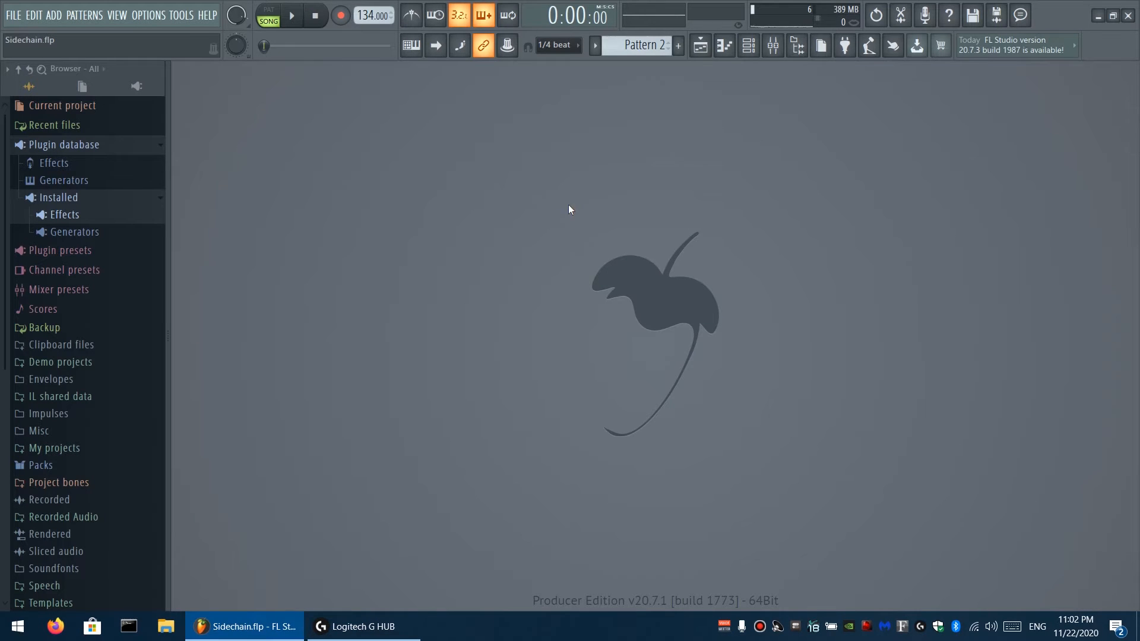
key(F5)
key(F9)
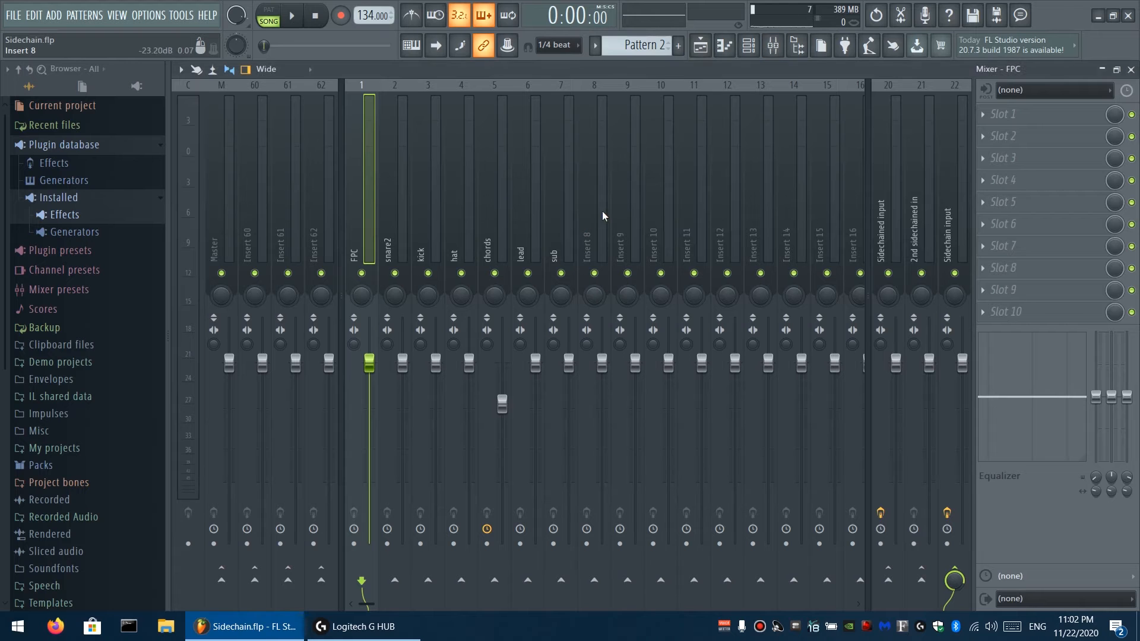
key(F6)
key(F7)
key(F7)
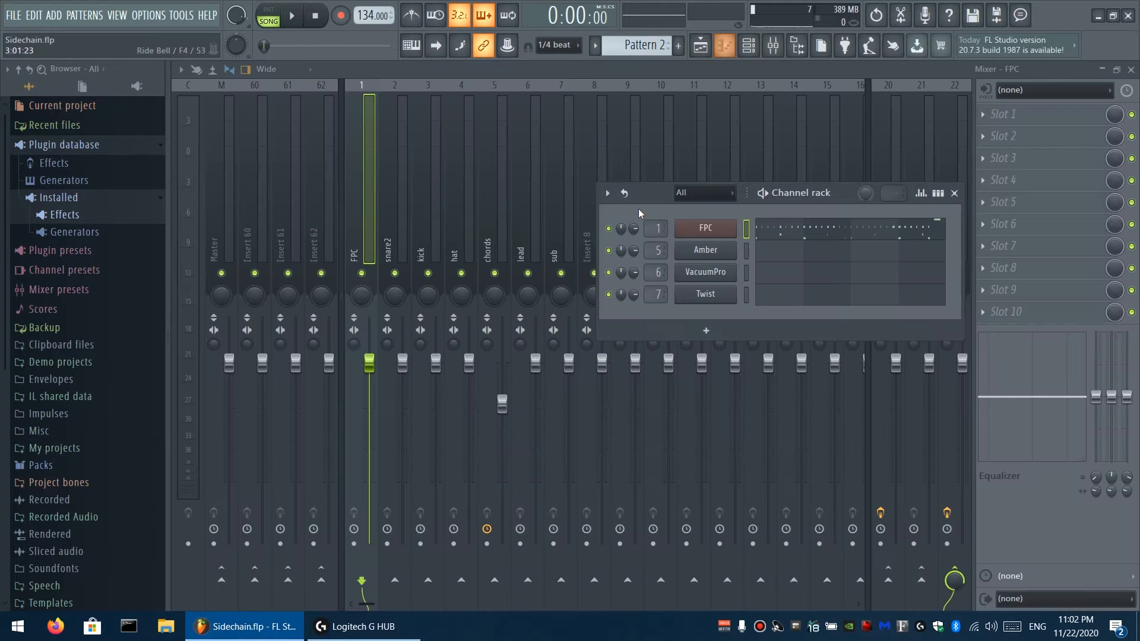
key(F6)
key(F9)
key(F5)
key(F5)
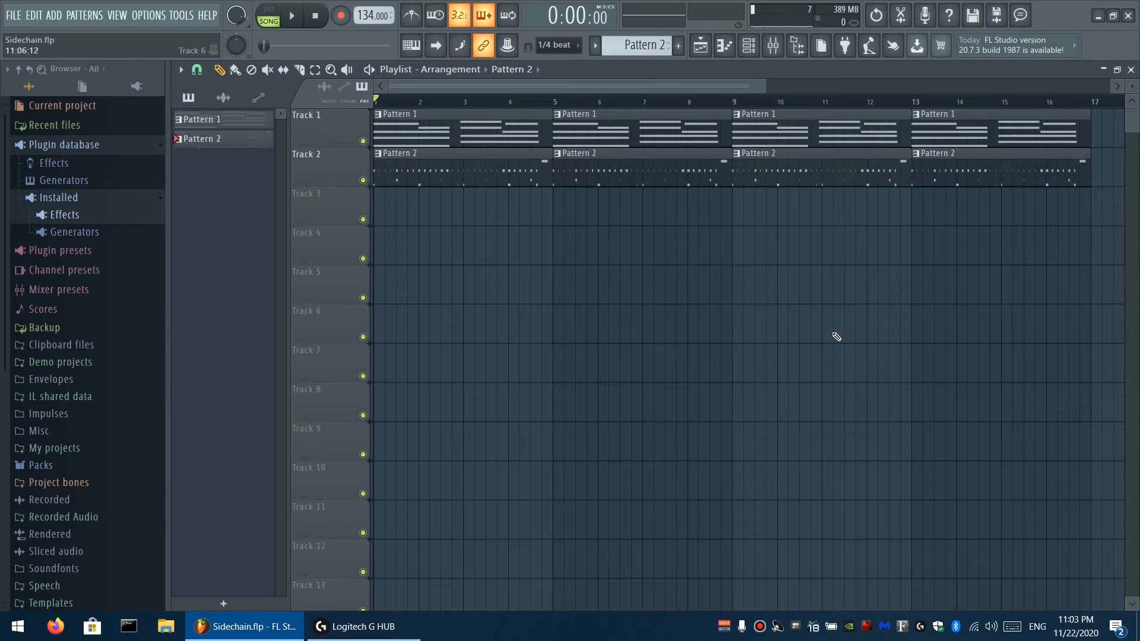
Look over the Pattern 1 and Pattern 2 clips along the playlist timeline
drag(714, 232, 461, 376)
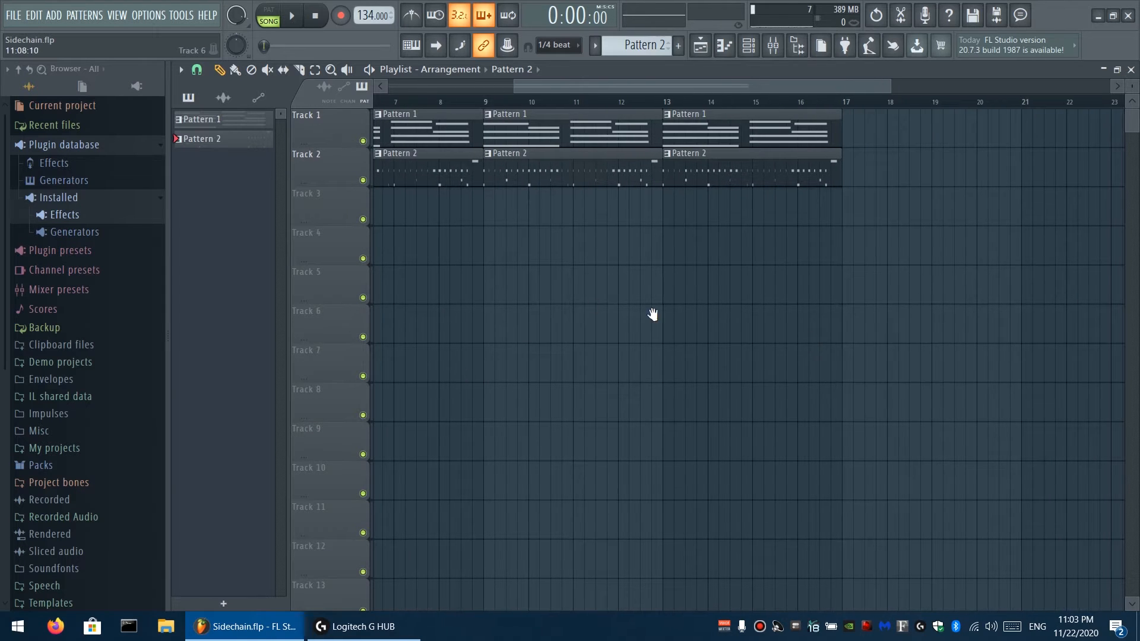
drag(593, 307, 842, 291)
mouse_move(654, 288)
mouse_down()
mouse_move(478, 310)
mouse_move(822, 326)
mouse_move(772, 307)
mouse_up()
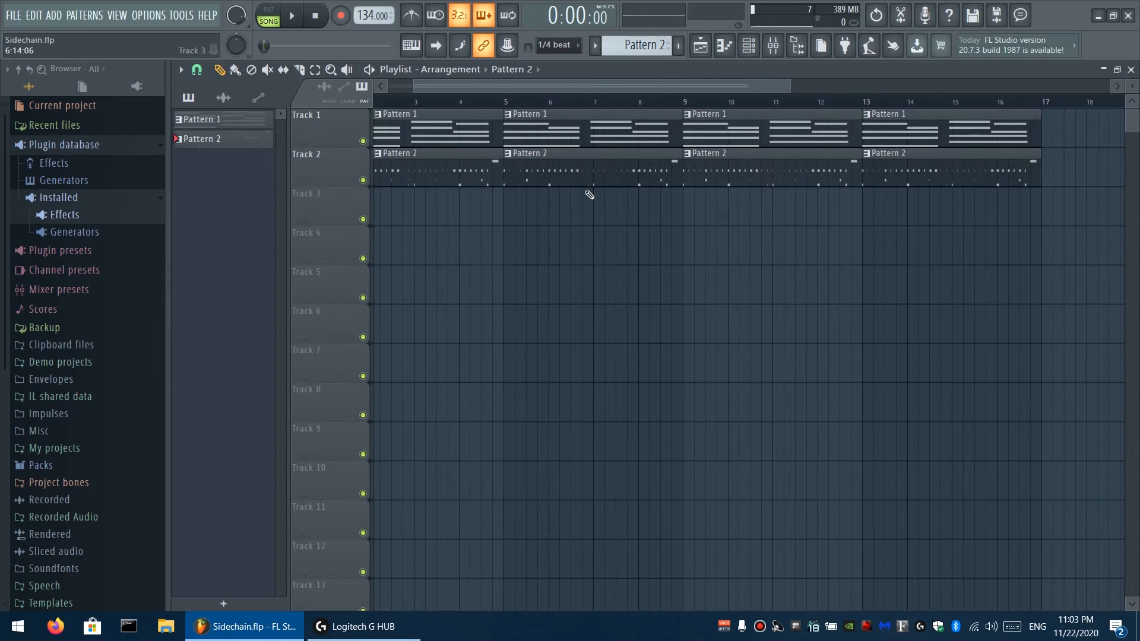
scroll(509, 155, up, 8)
scroll(525, 146, down, 10)
scroll(539, 153, up, 3)
scroll(539, 152, down, 4)
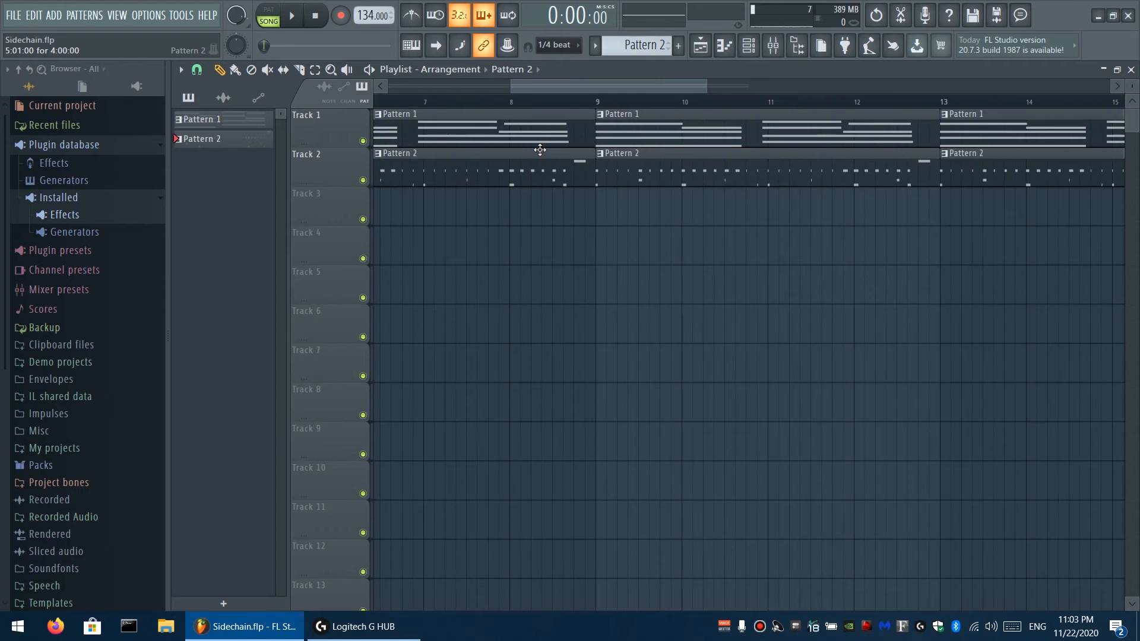
scroll(540, 143, up, 5)
scroll(541, 142, up, 4)
drag(659, 208, 937, 202)
scroll(587, 172, down, 4)
scroll(588, 172, up, 8)
scroll(593, 181, up, 3)
scroll(595, 188, down, 2)
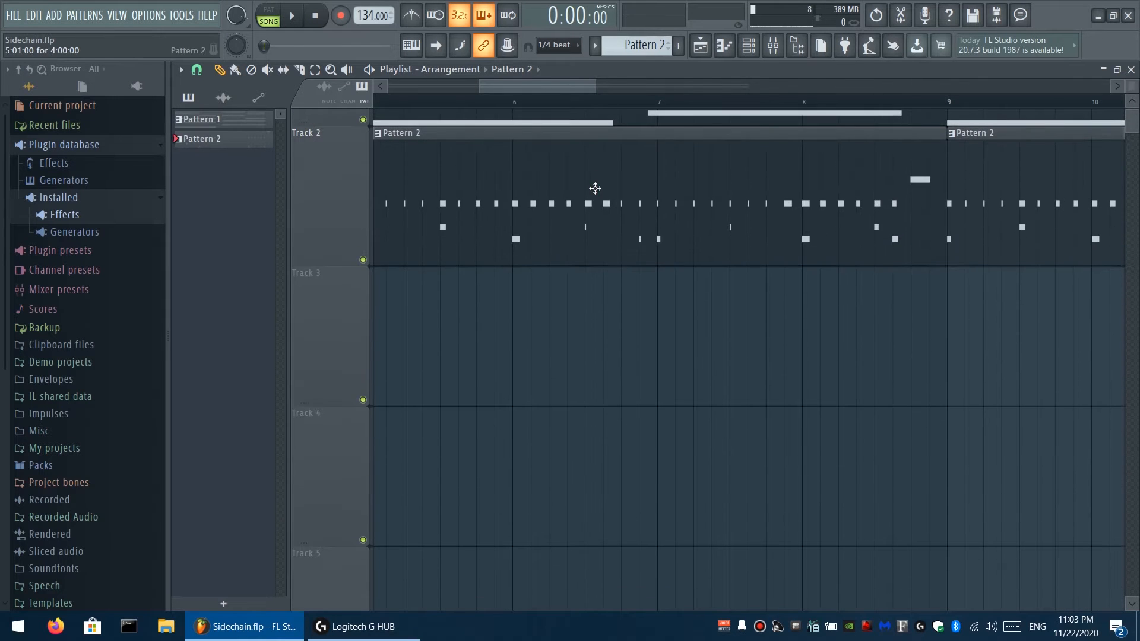
Examine the playlist tracks at different track heights, from a compact overview to the enlarged Pattern 2 notes
scroll(594, 188, down, 8)
scroll(595, 188, up, 8)
drag(645, 185, 631, 344)
scroll(593, 322, down, 3)
scroll(593, 322, up, 5)
scroll(593, 322, down, 3)
scroll(593, 322, up, 3)
scroll(579, 242, down, 6)
scroll(579, 242, up, 5)
drag(579, 242, 658, 379)
scroll(611, 313, up, 3)
scroll(611, 313, down, 8)
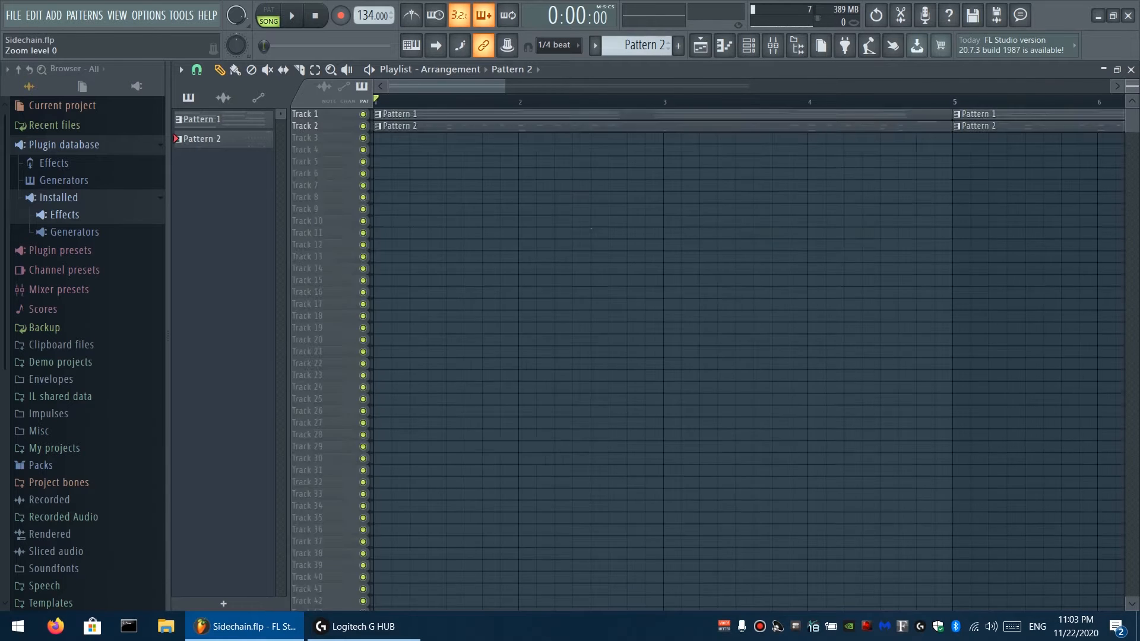
scroll(611, 313, up, 8)
drag(611, 313, 558, 322)
scroll(558, 322, down, 6)
scroll(653, 138, up, 5)
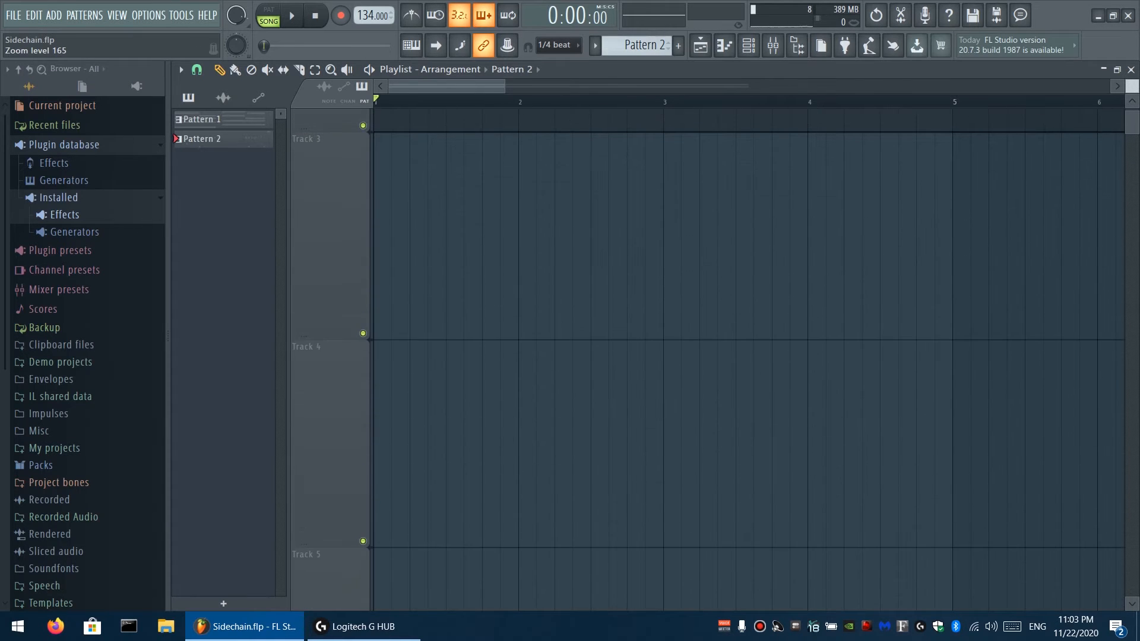
scroll(506, 250, down, 3)
scroll(505, 251, down, 3)
scroll(578, 522, up, 2)
scroll(577, 522, up, 1)
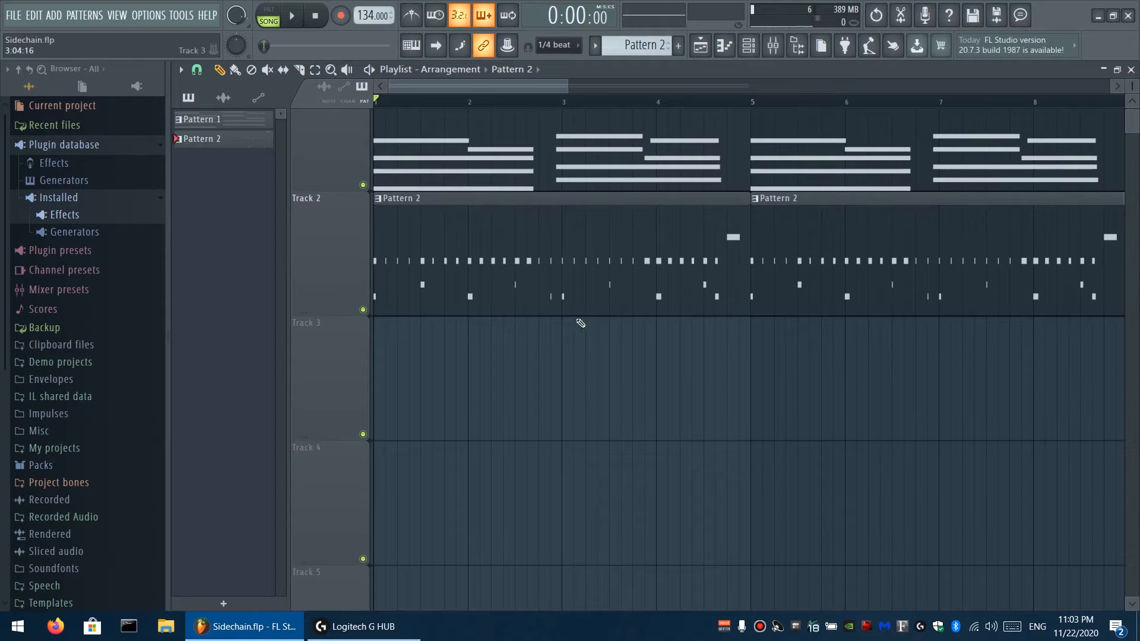
scroll(580, 322, down, 2)
scroll(547, 488, down, 2)
Bring up the mixer and channel rack, open the FPC channel's editor and move it clear of the first mixer tracks
key(F9)
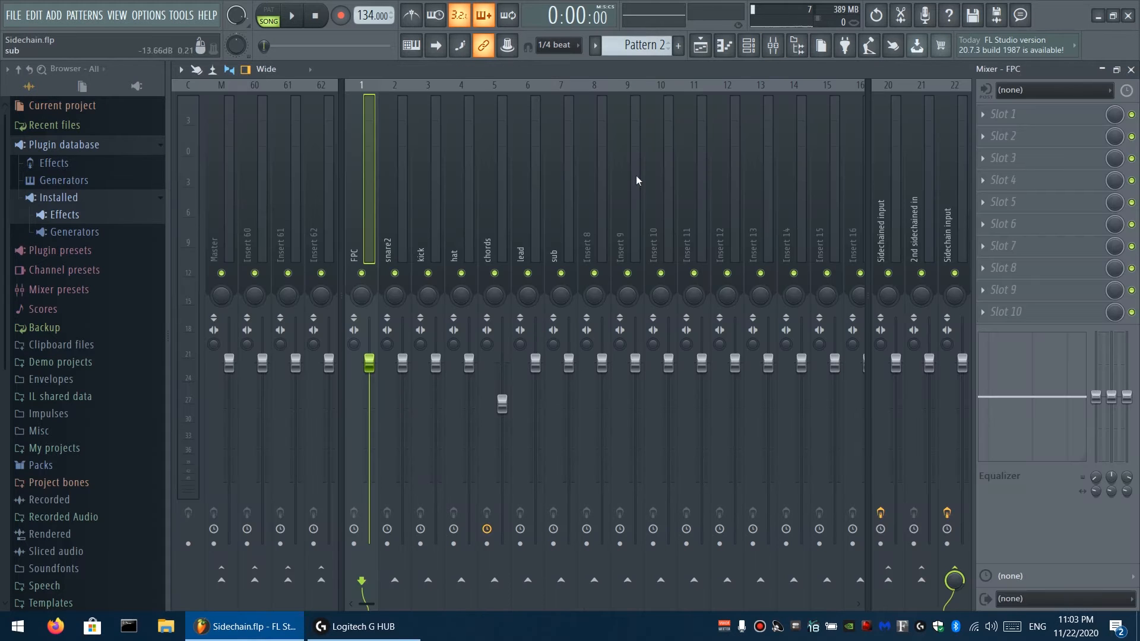
key(F6)
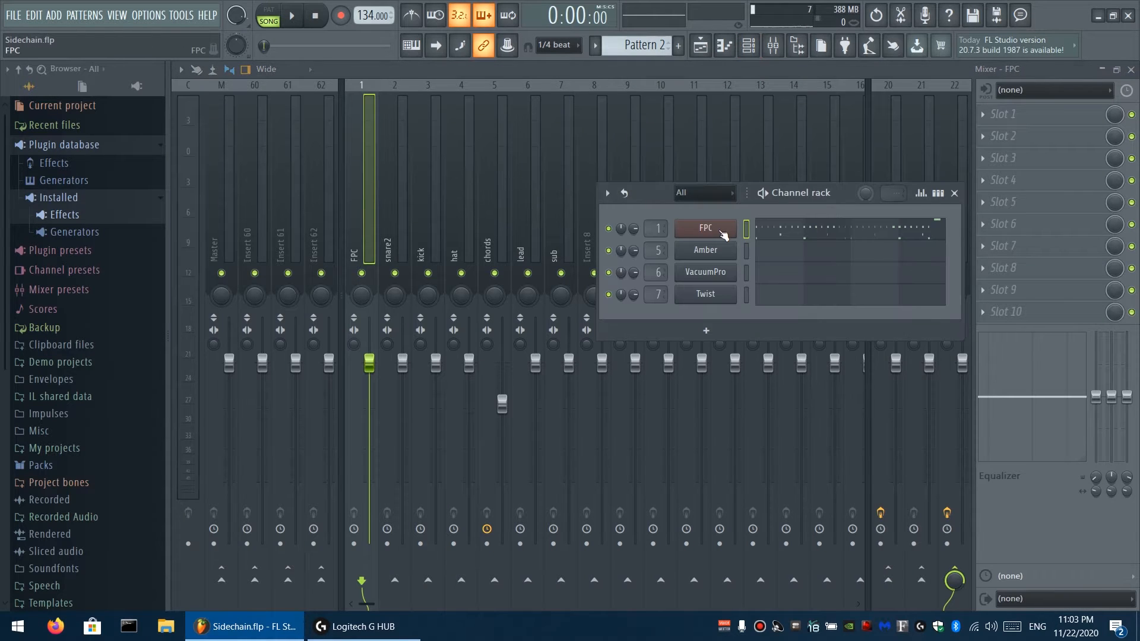
click(707, 229)
click(406, 372)
drag(577, 105, 697, 91)
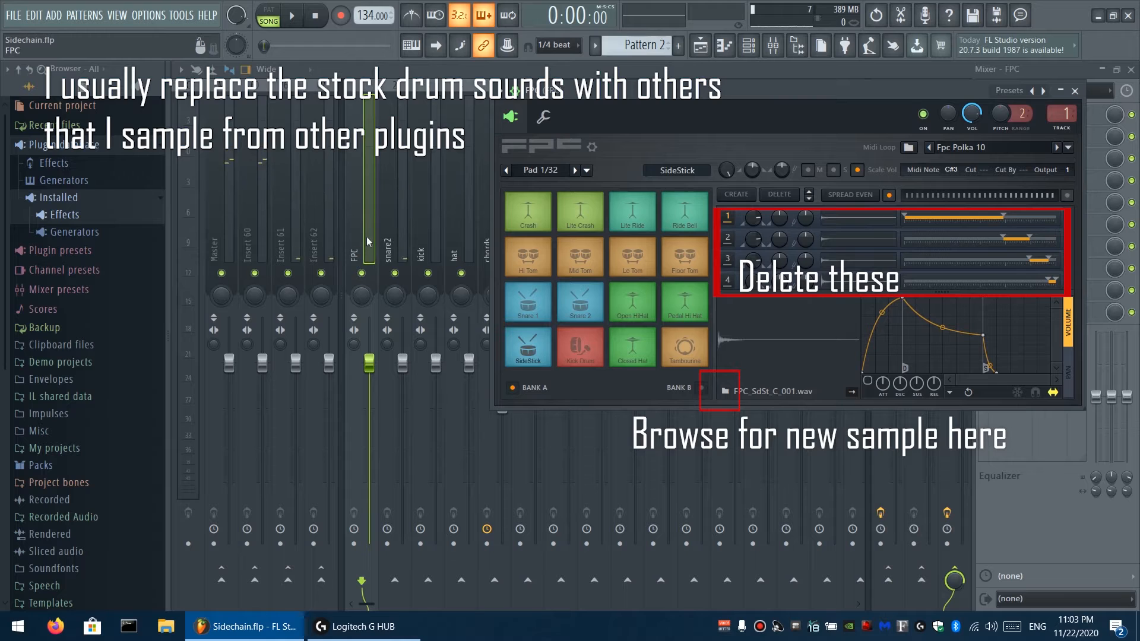
Check the output assignments of FPC's SideStick, Kick Drum and Open HiHat pads and close the plugin editor
click(545, 352)
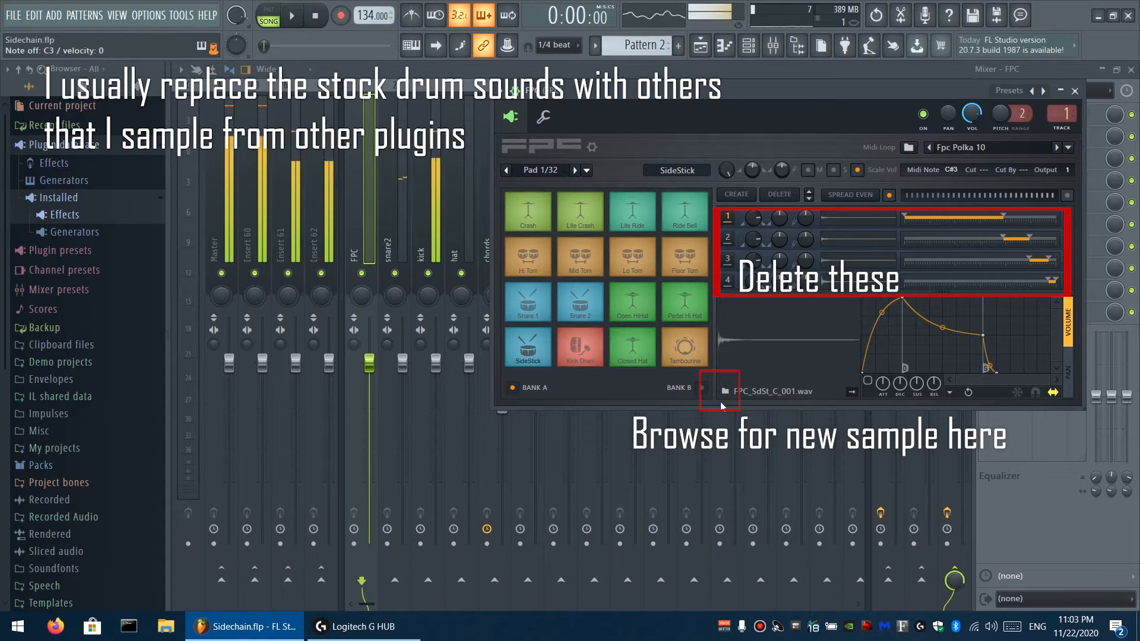
click(561, 362)
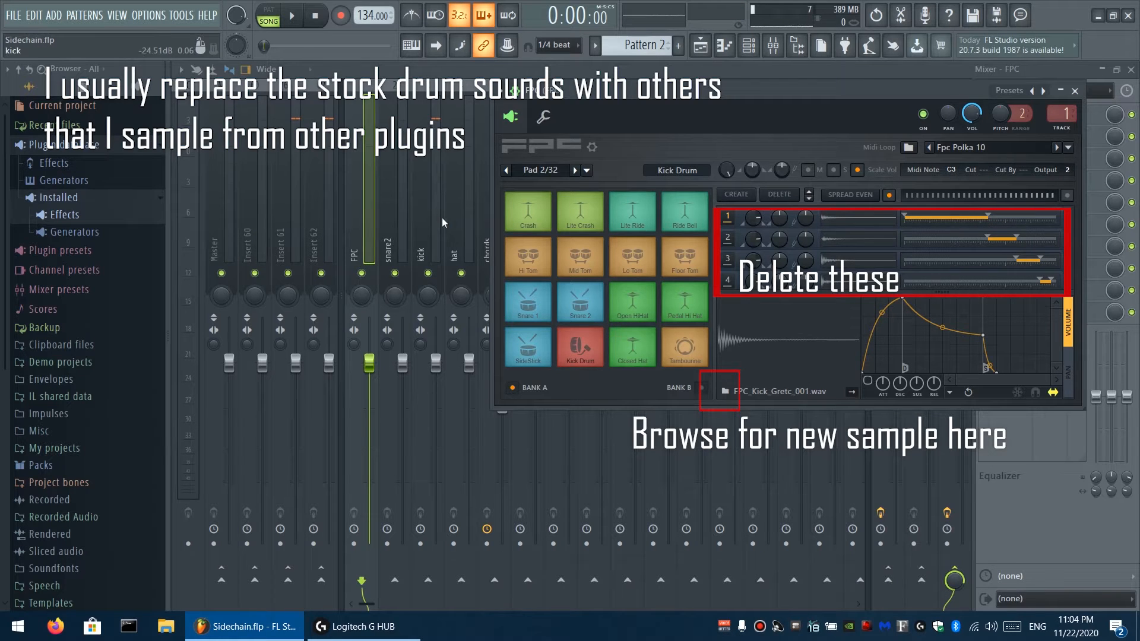
click(632, 302)
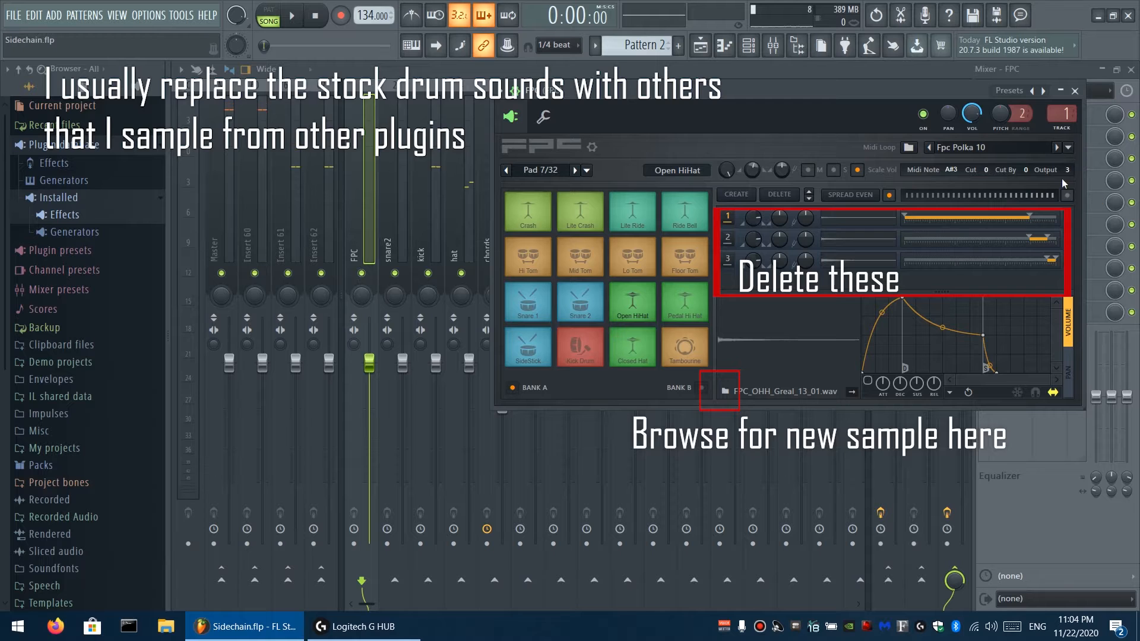
click(1075, 91)
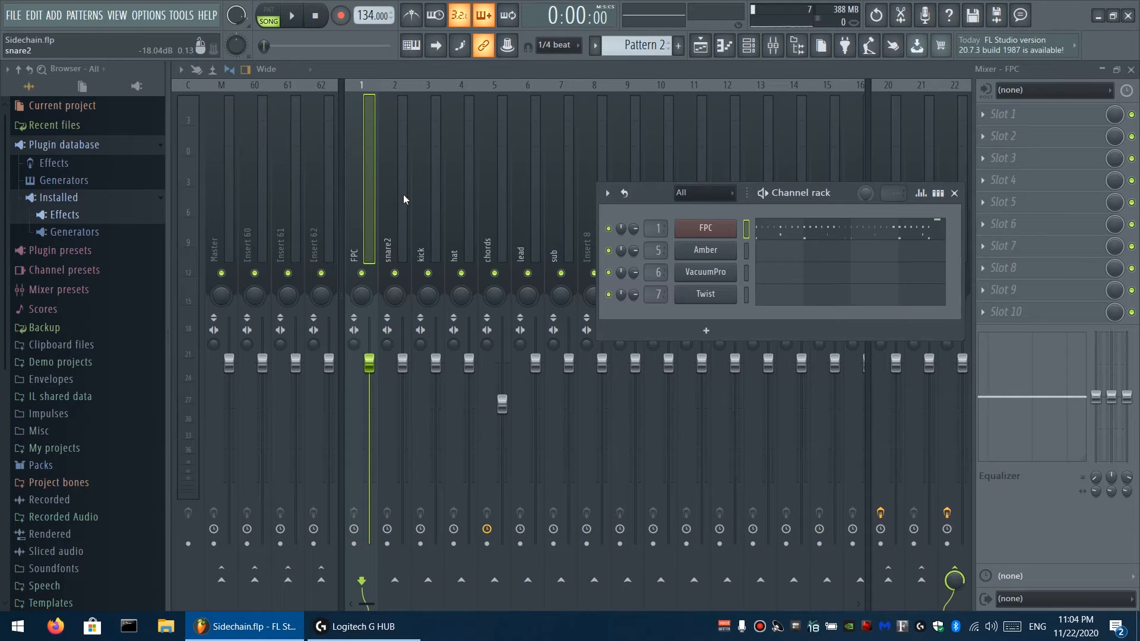
Check the routing of the snare2, FPC and kick mixer tracks
click(389, 201)
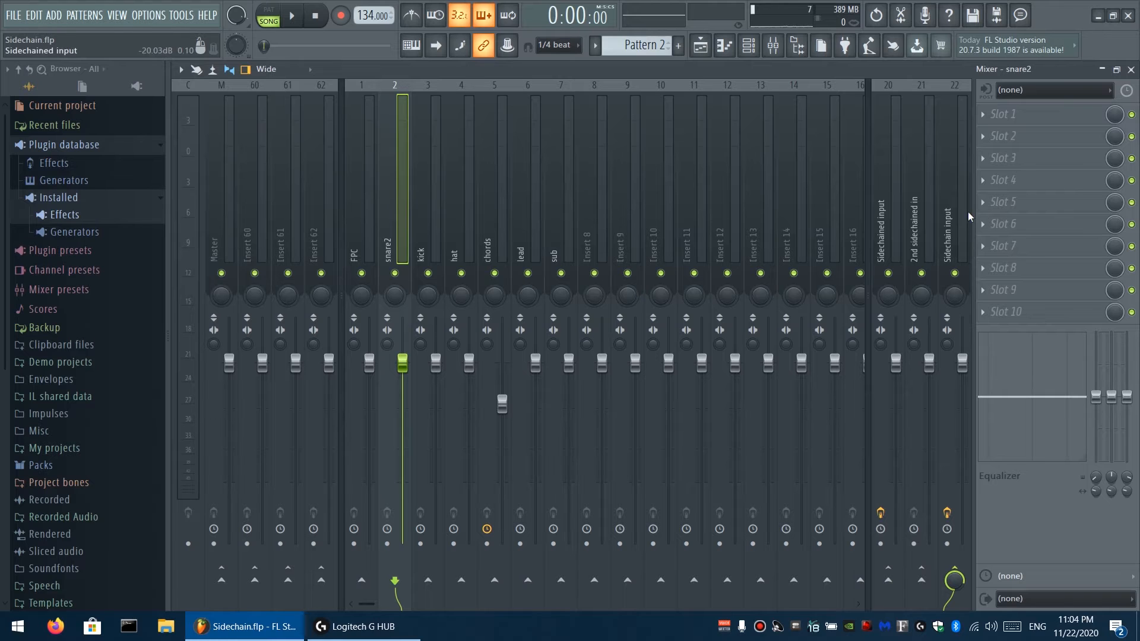
click(352, 231)
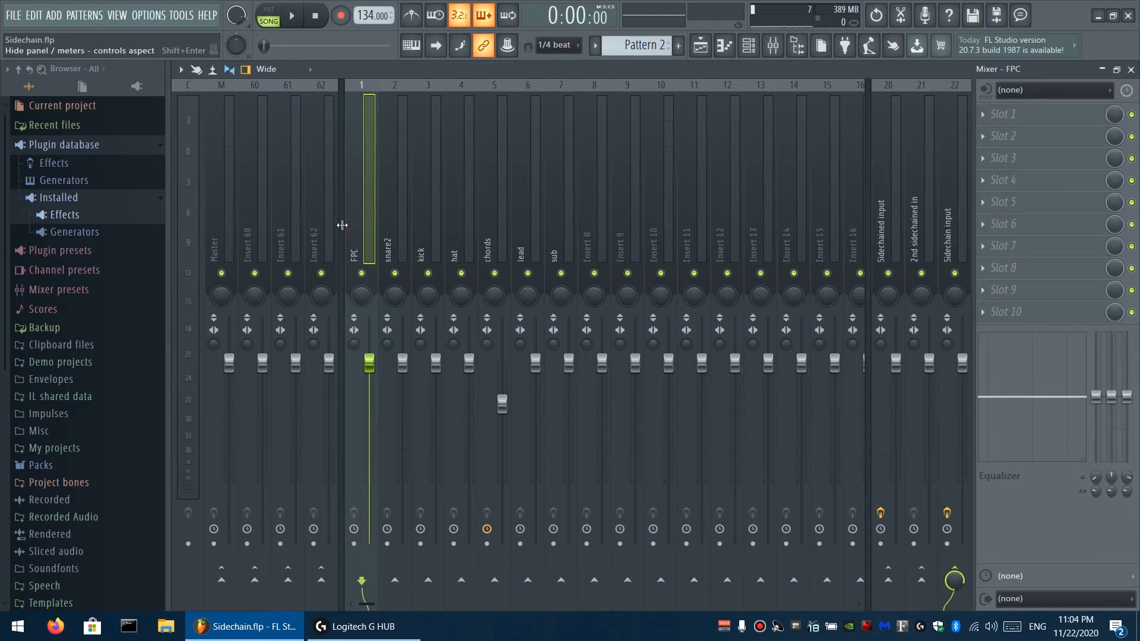
click(389, 218)
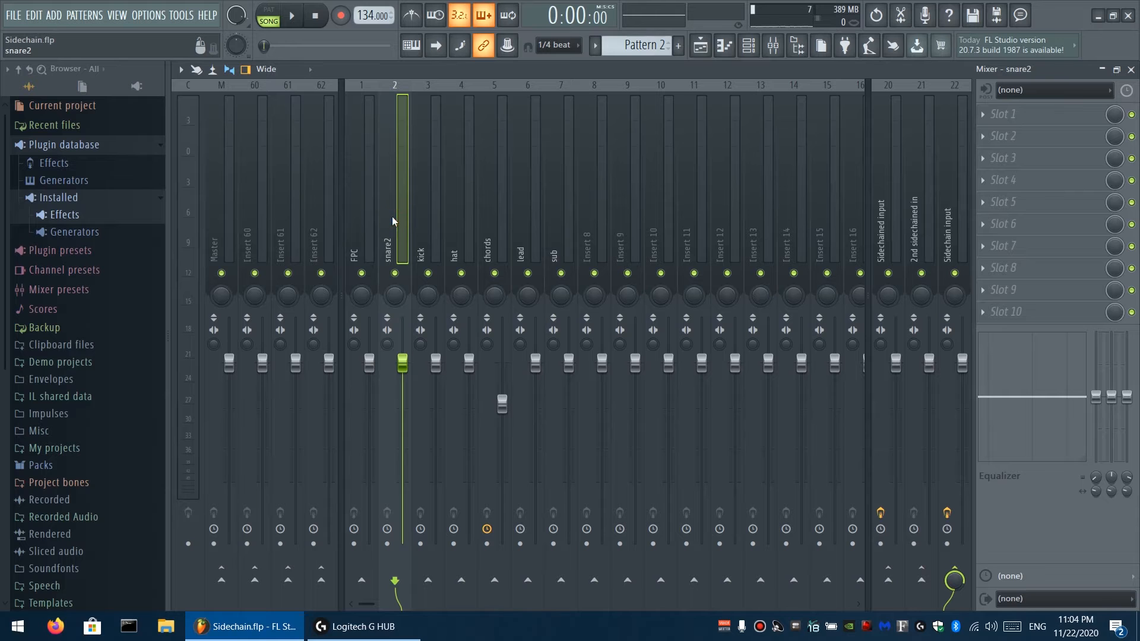
click(429, 226)
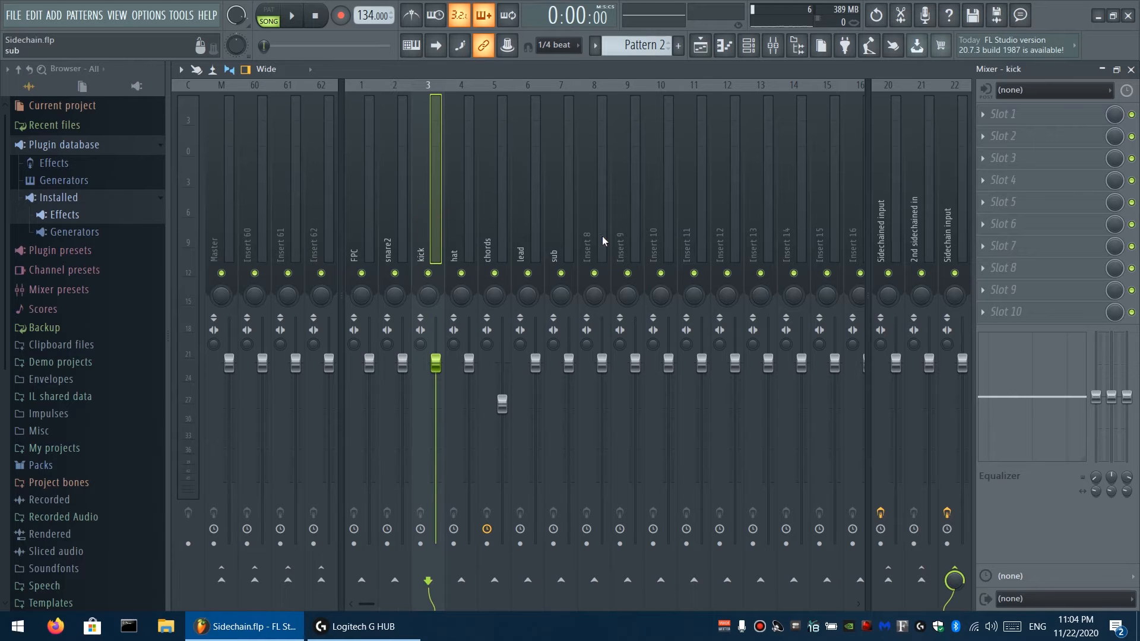
Delete the Fruity peak controller from the first effect slot of the Sidechain input mixer track
click(960, 225)
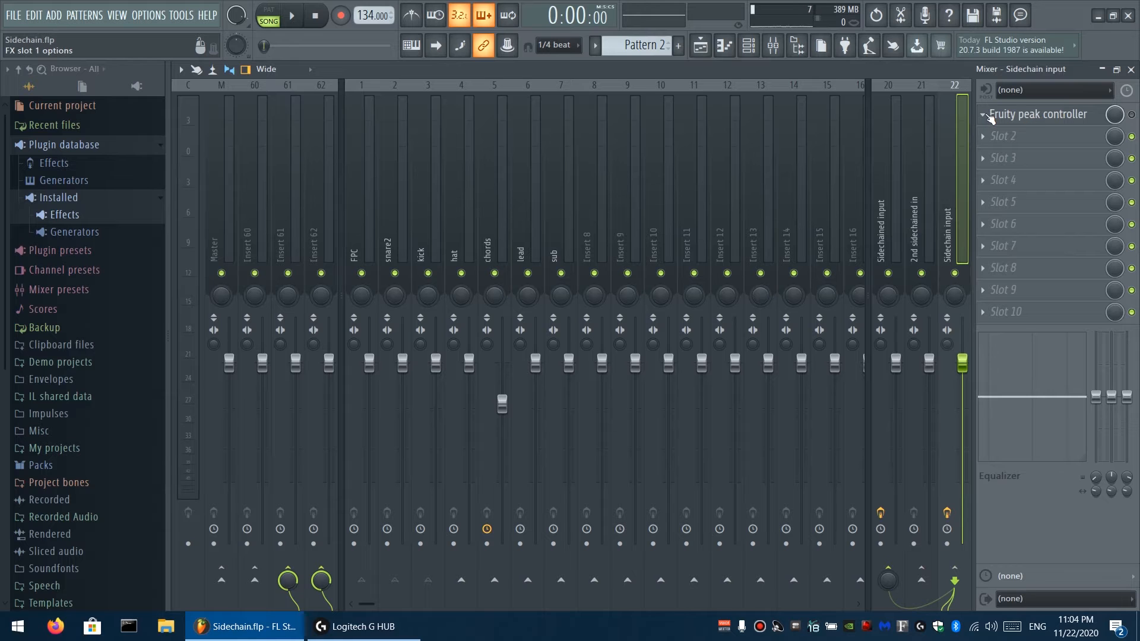
click(989, 117)
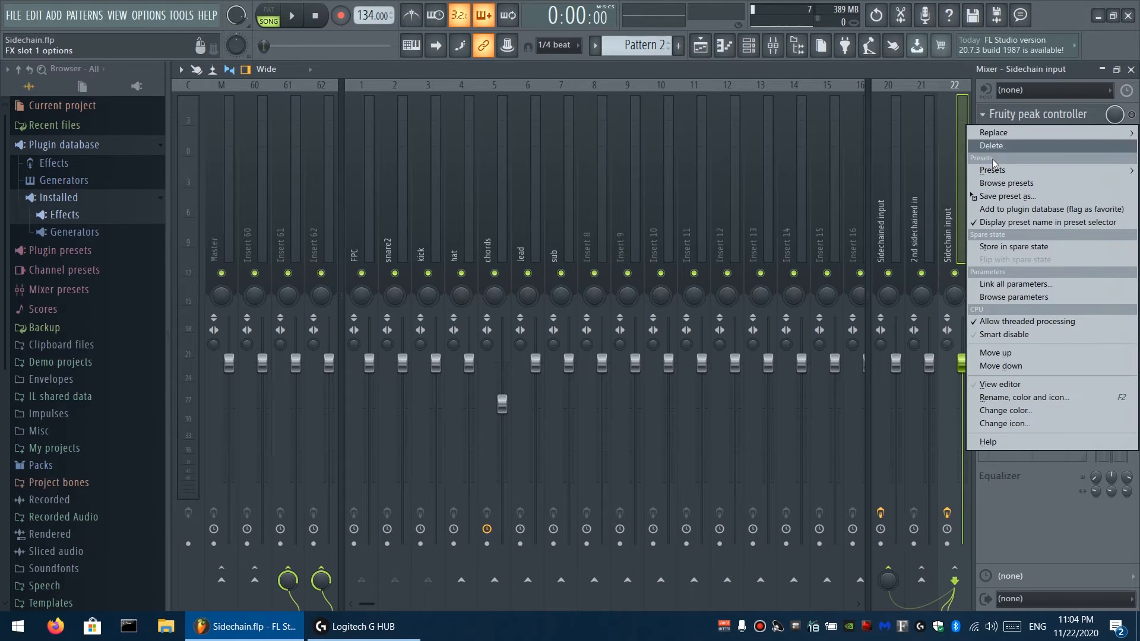
click(1000, 146)
click(620, 364)
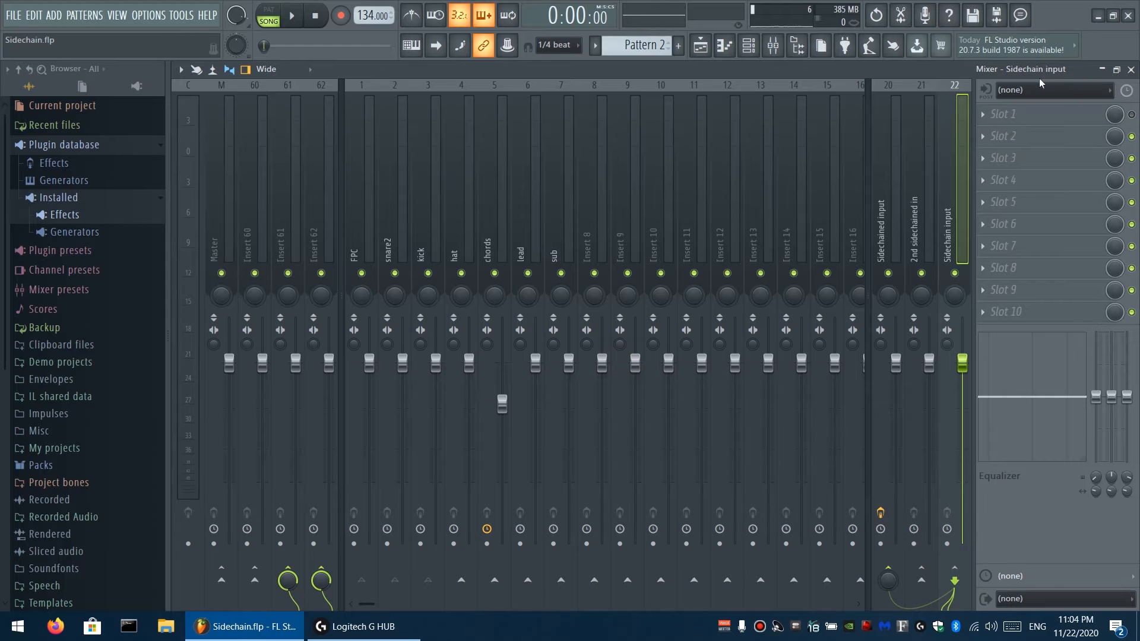
Load Fruity Peak Controller into the first effect slot of the Sidechain input track and enable that slot
click(982, 114)
mouse_move(983, 134)
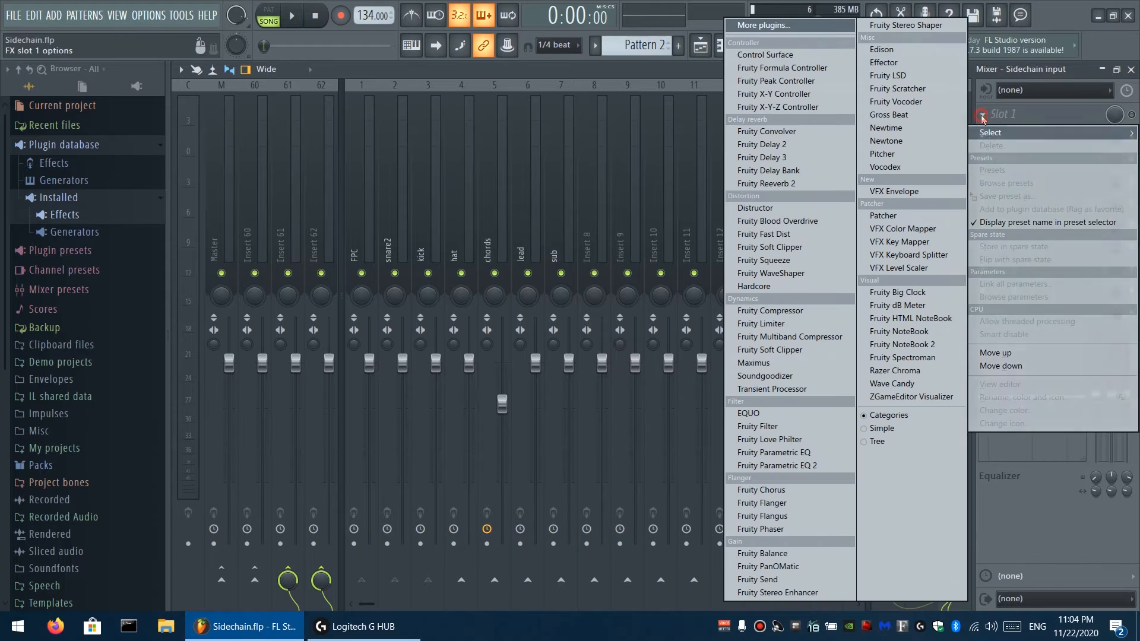
click(794, 82)
drag(793, 136, 697, 134)
click(1095, 114)
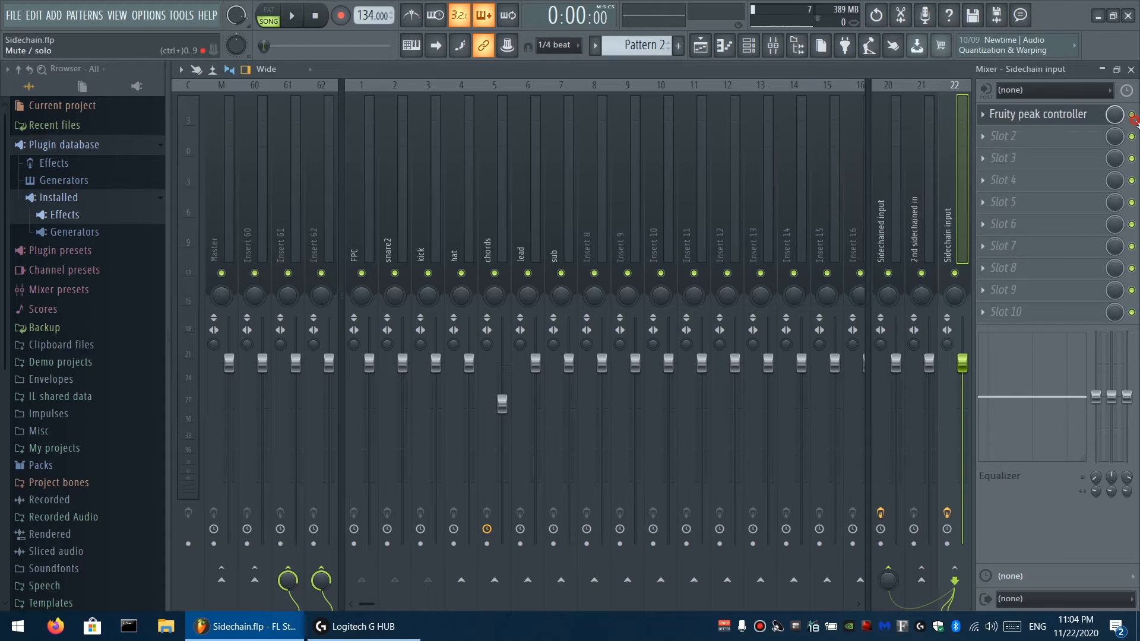
Reopen the Fruity peak controller editor to watch its peak graph respond to the drums, and close it
click(1095, 113)
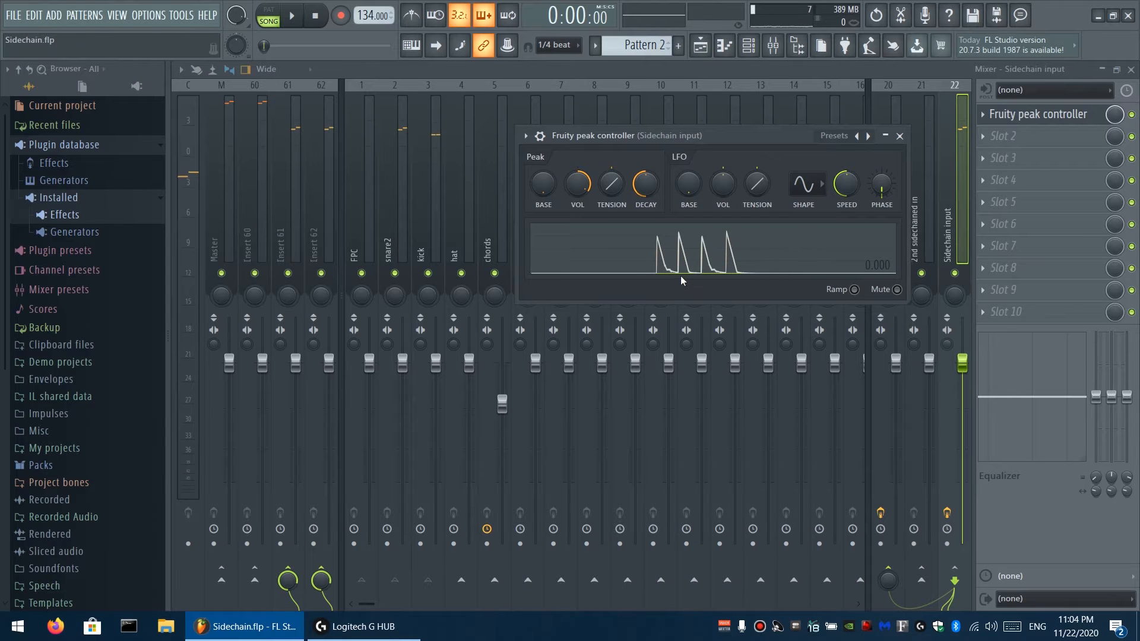
drag(715, 135, 742, 107)
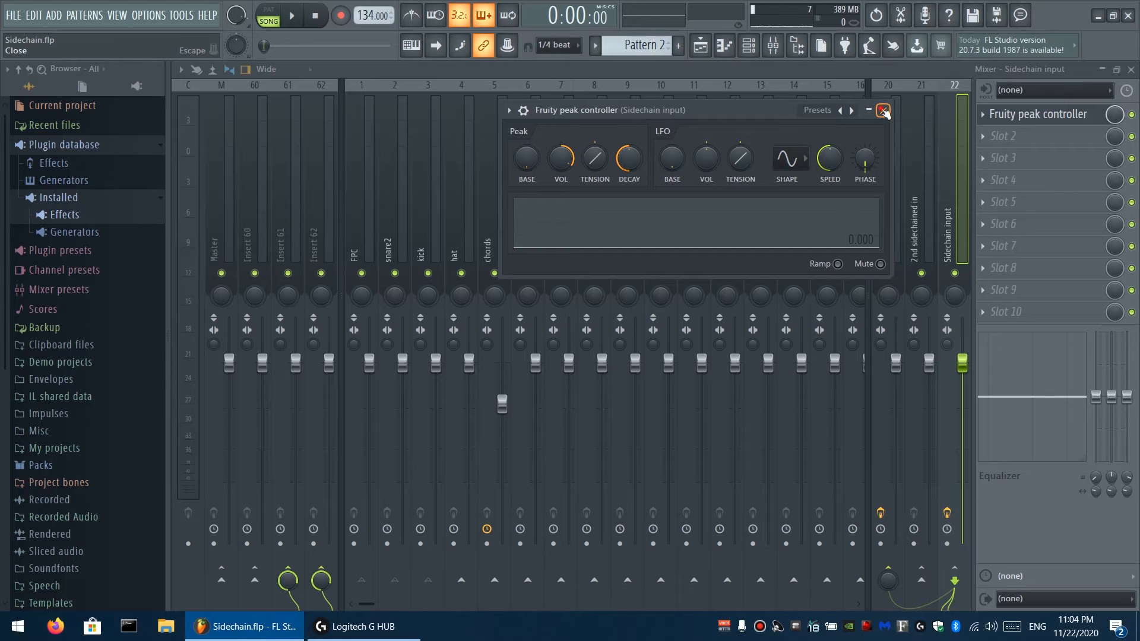
click(882, 111)
Inspect the Sidechained input track and the routing of the hat and chords mixer tracks
click(892, 187)
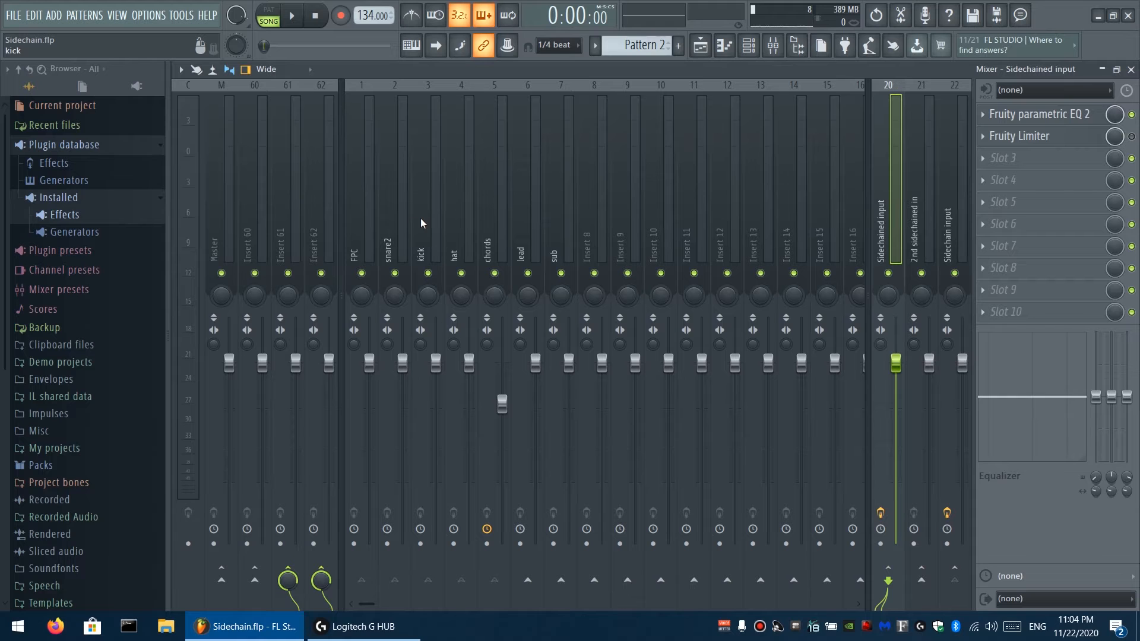
click(455, 221)
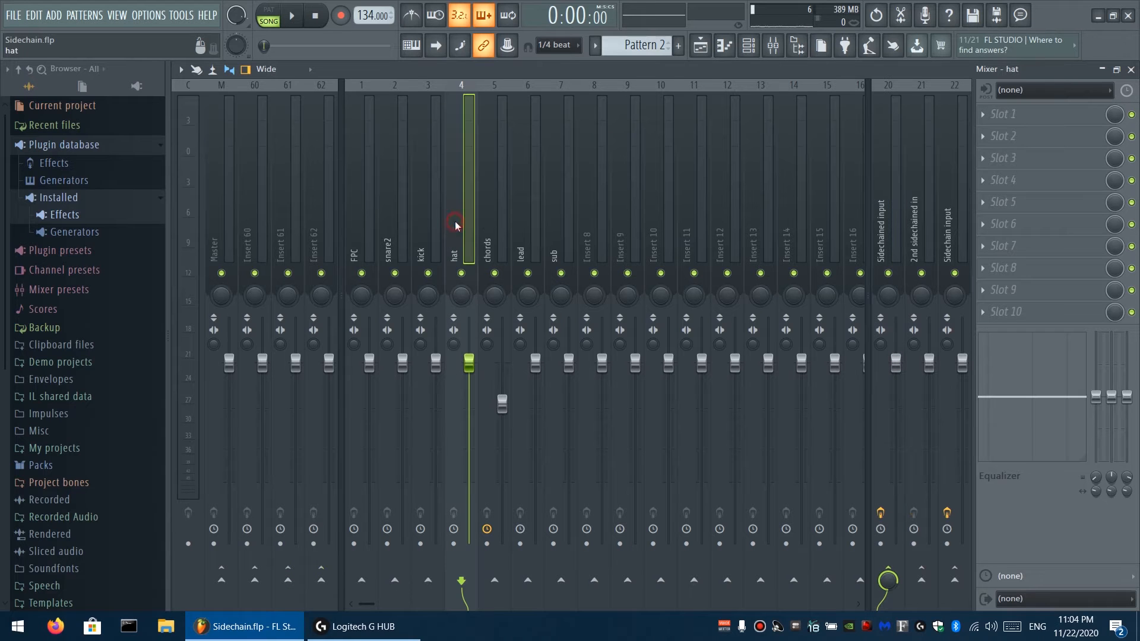
click(493, 224)
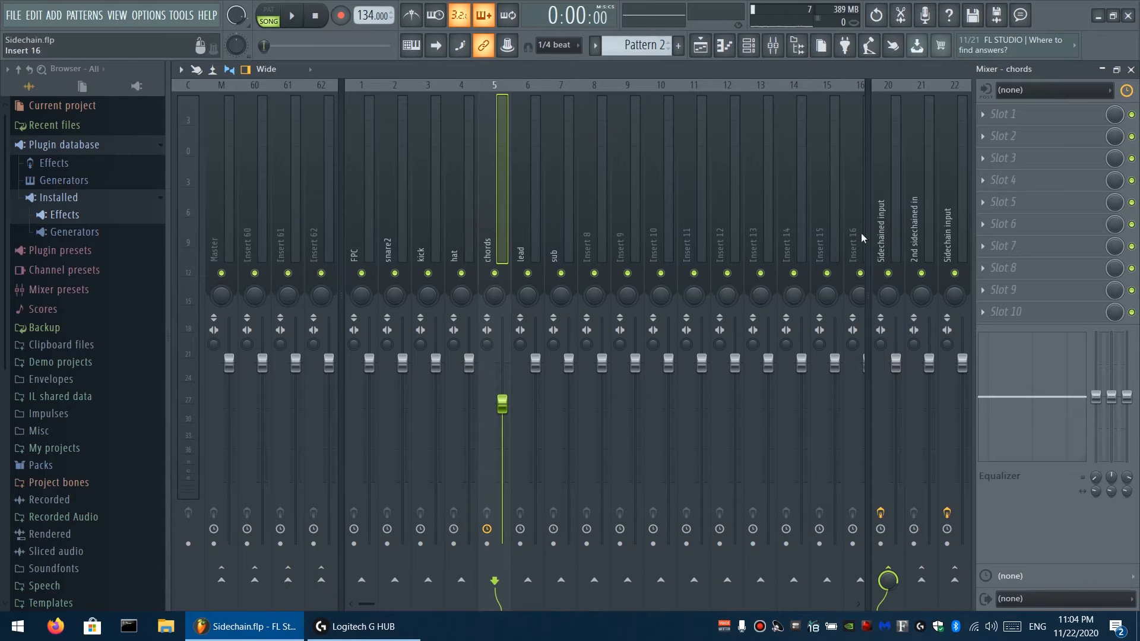
Open Fruity parametric EQ 2 on the Sidechained input track and play the song to examine its spectrum
click(889, 214)
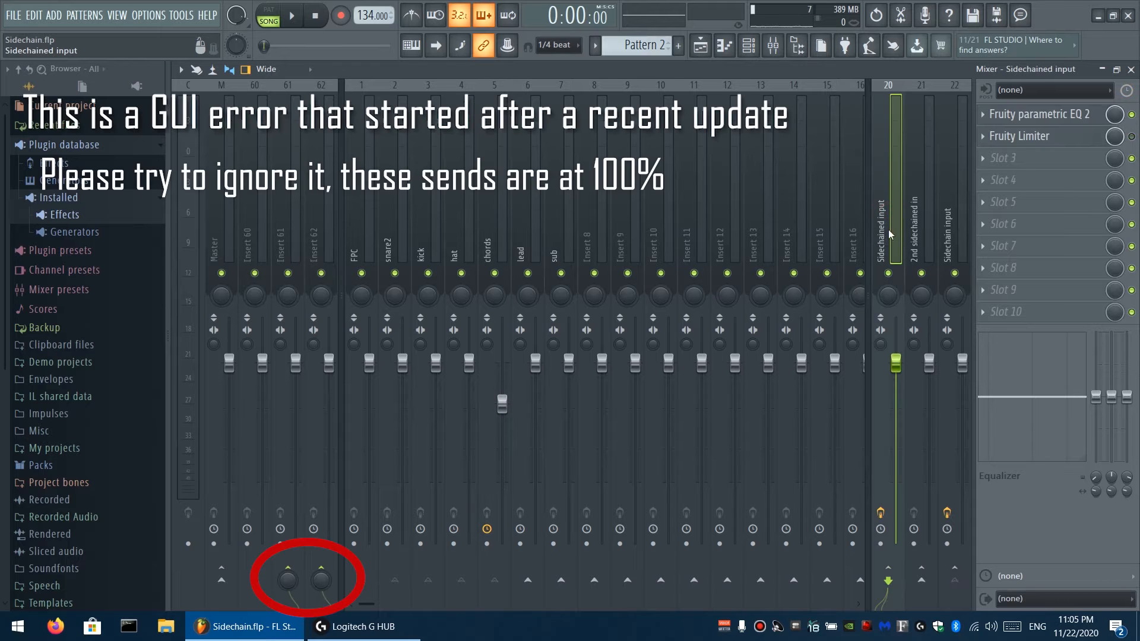
click(1075, 116)
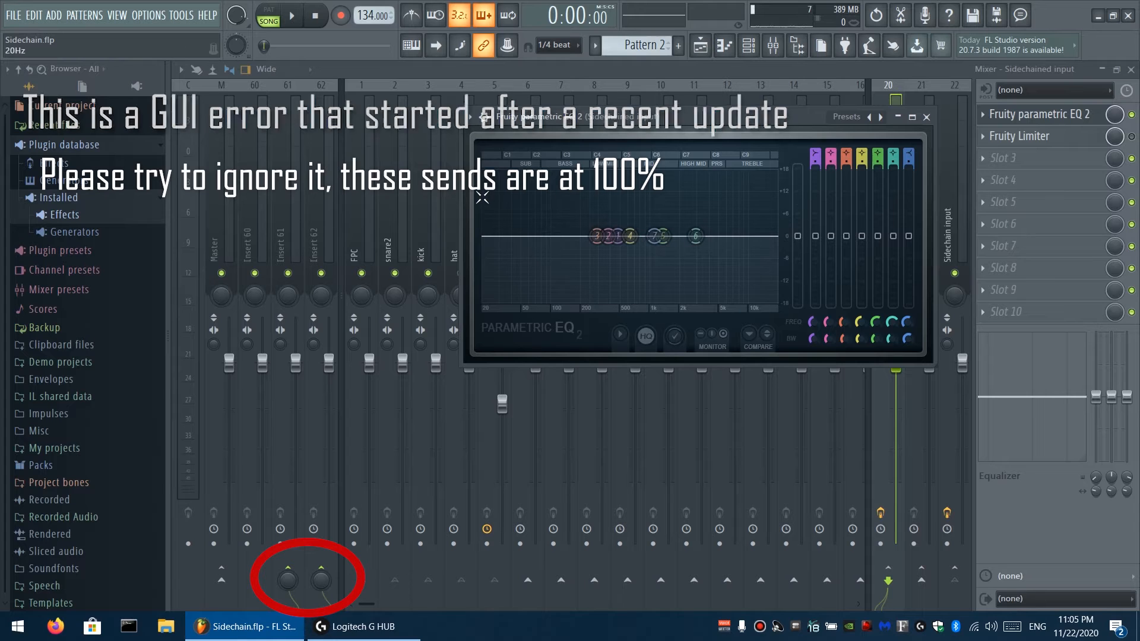
drag(664, 132, 573, 127)
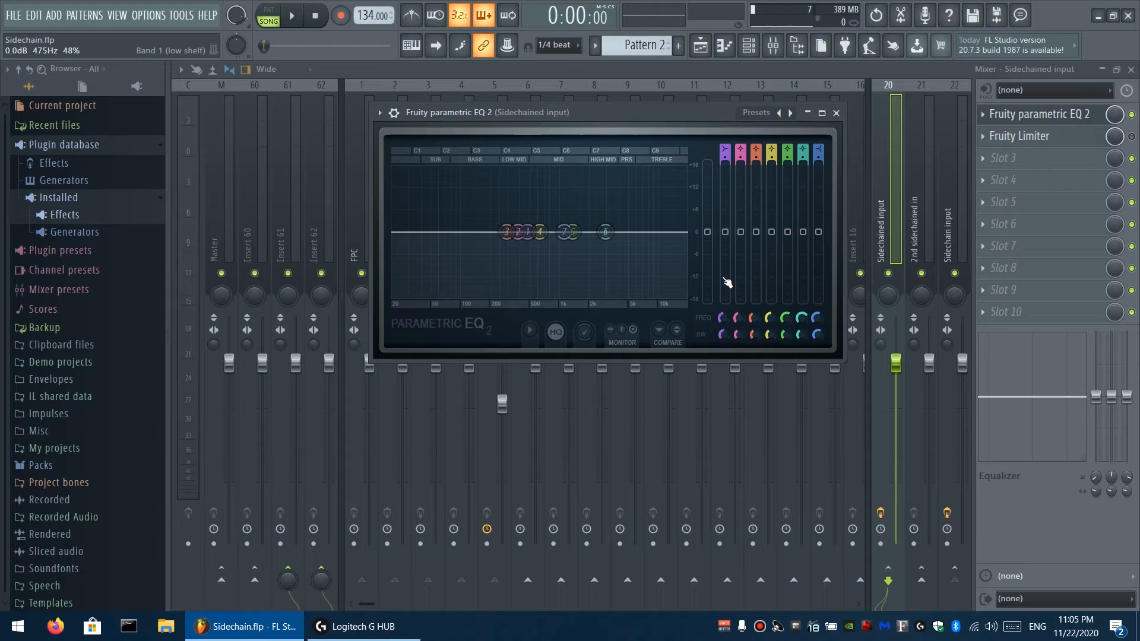
key(space)
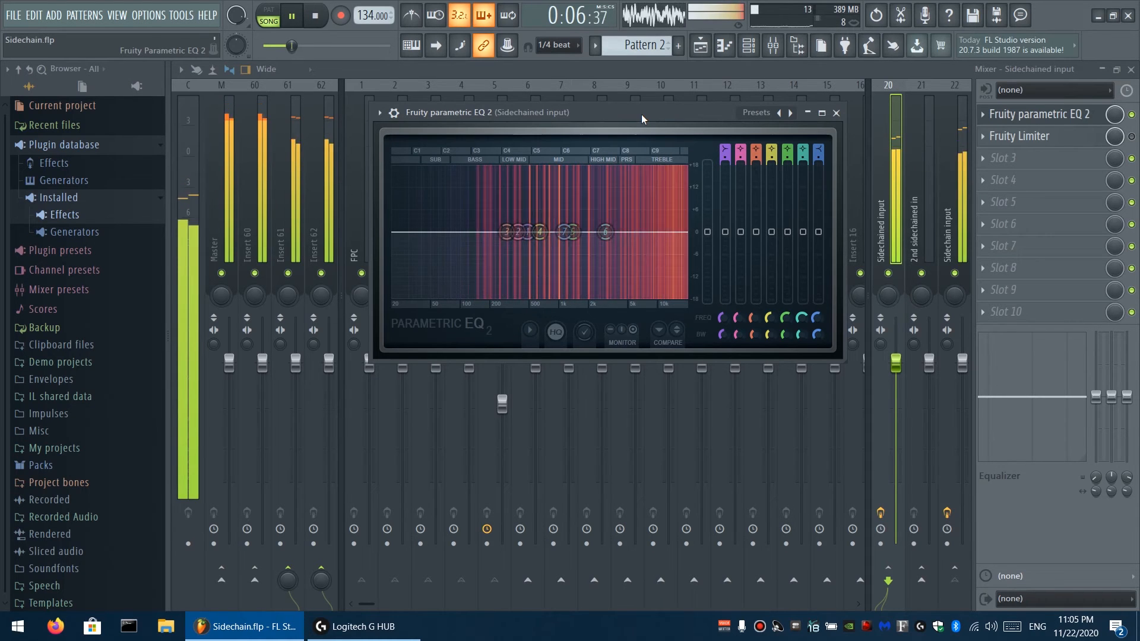
key(space)
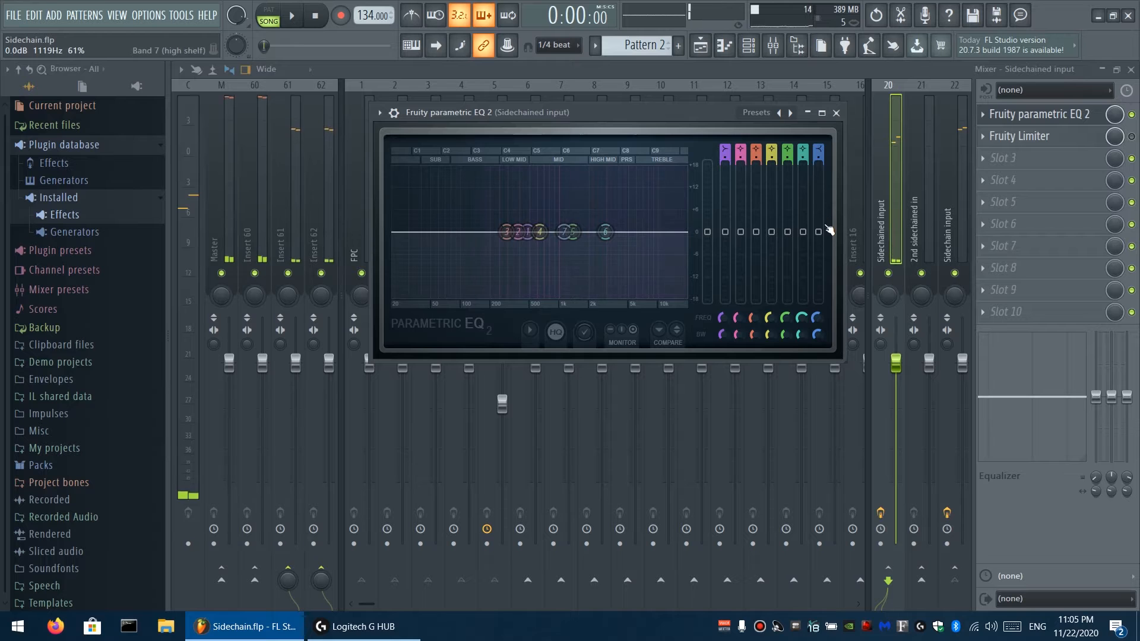
Link the level of EQ band 1 to the Peak ctrl - Peak internal controller with the default Input mapping
right_click(726, 232)
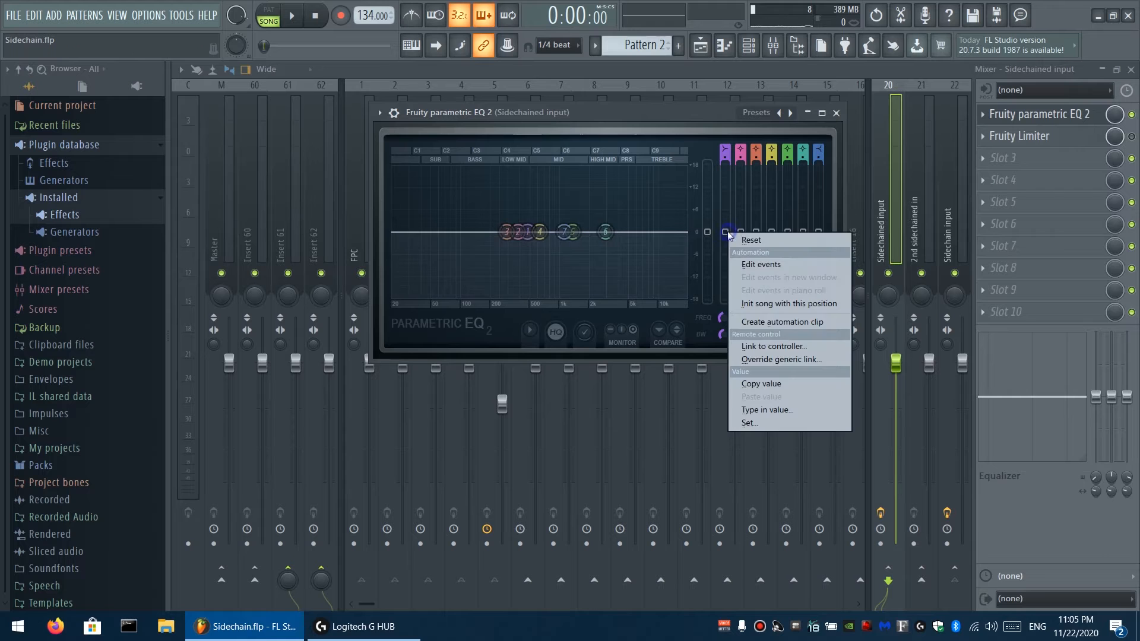
click(790, 347)
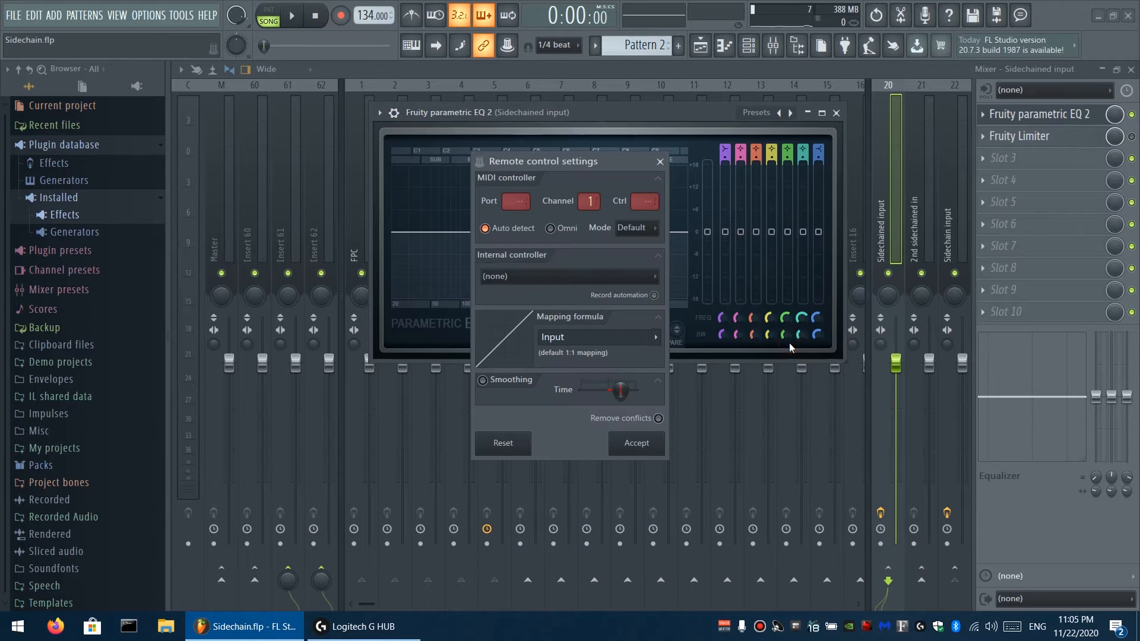
click(623, 279)
click(602, 337)
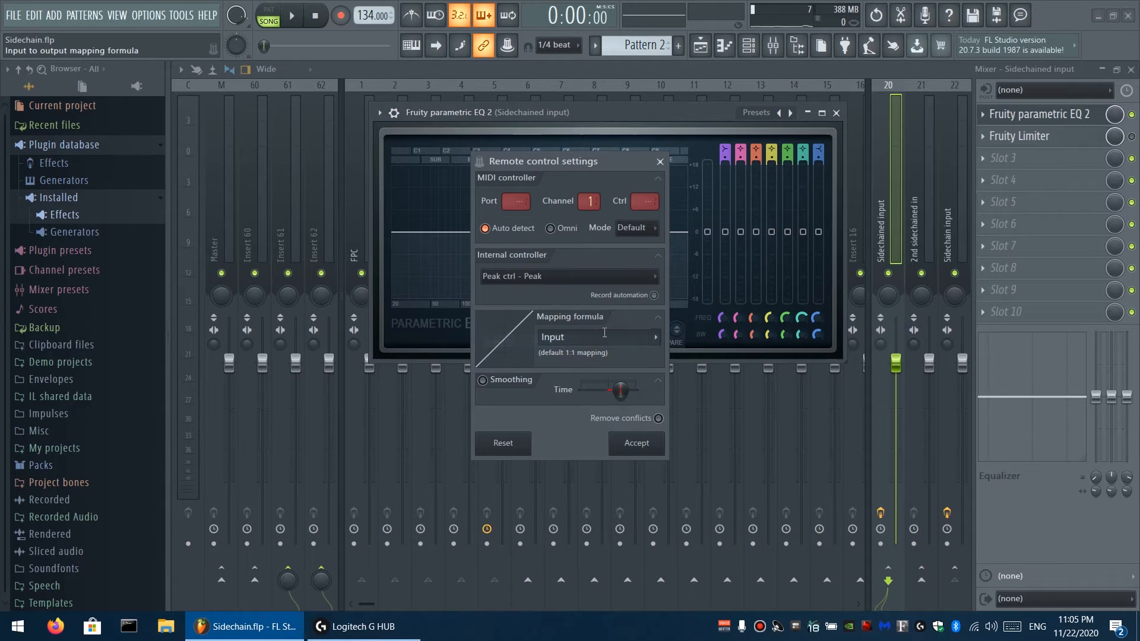
click(641, 445)
Move EQ band 1 to about 81 Hz and play the song to test its linked level
drag(514, 232, 451, 232)
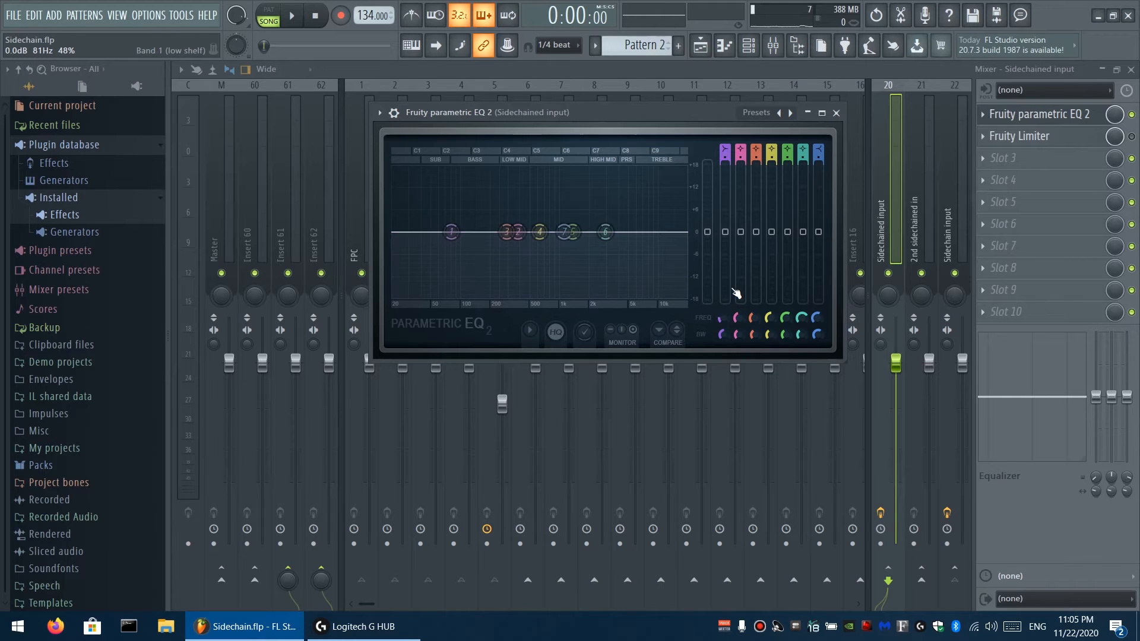
key(space)
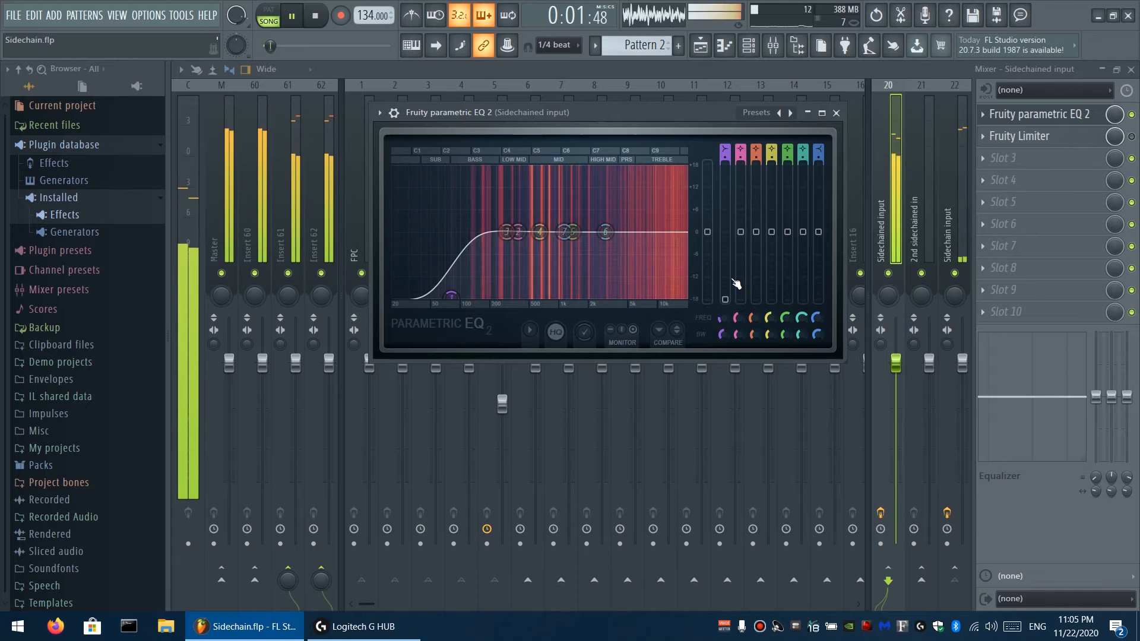
key(space)
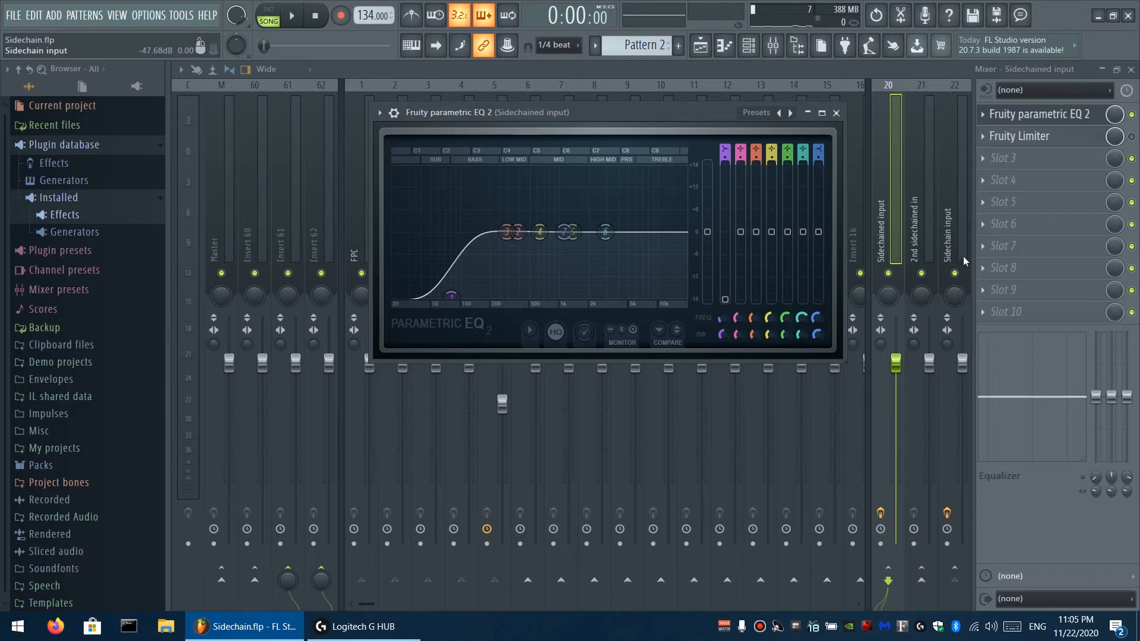
Change the mapping formula of band 1's controller link to Inverted first half
right_click(731, 306)
click(762, 413)
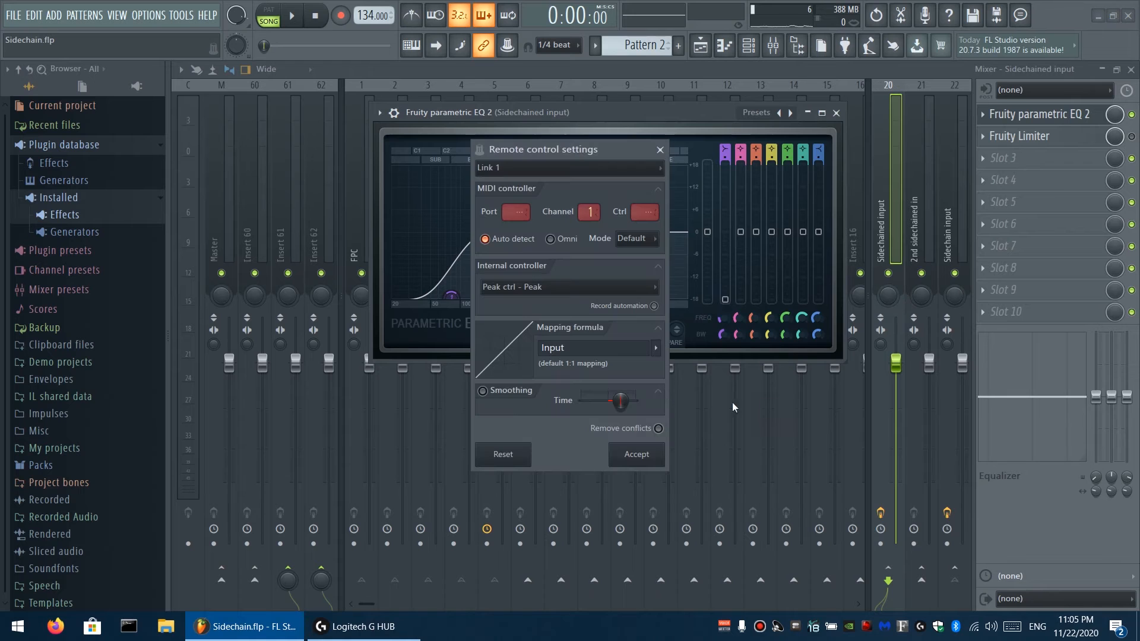
click(654, 352)
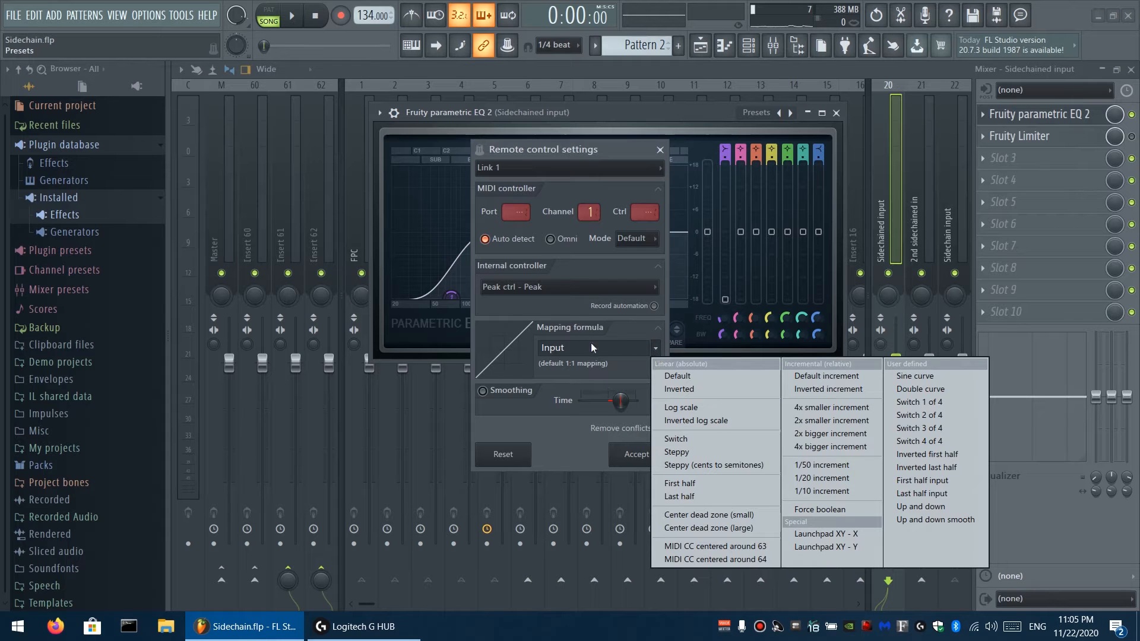
click(921, 455)
click(640, 455)
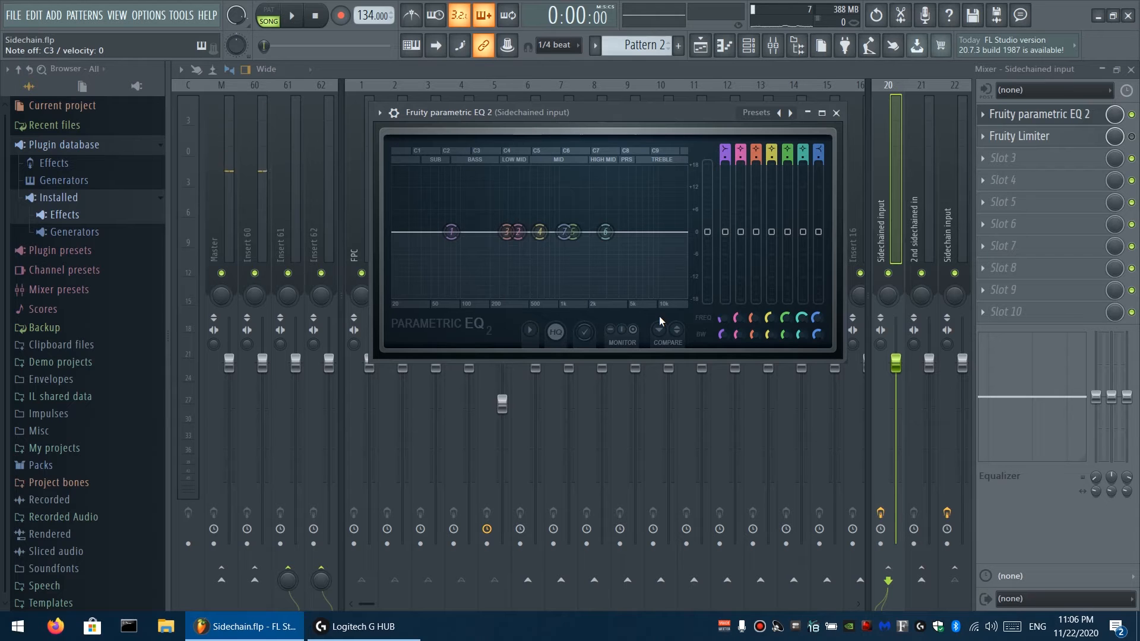
Link the level of EQ band 7 to Peak ctrl - Peak using the Inverted first half mapping
right_click(818, 238)
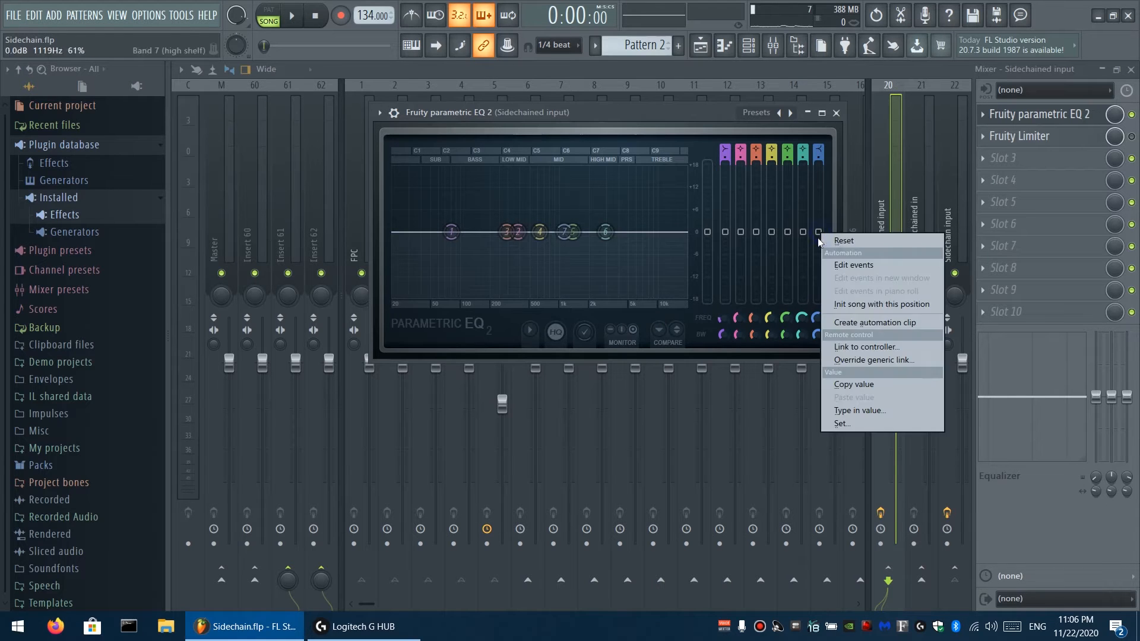
click(880, 350)
click(647, 337)
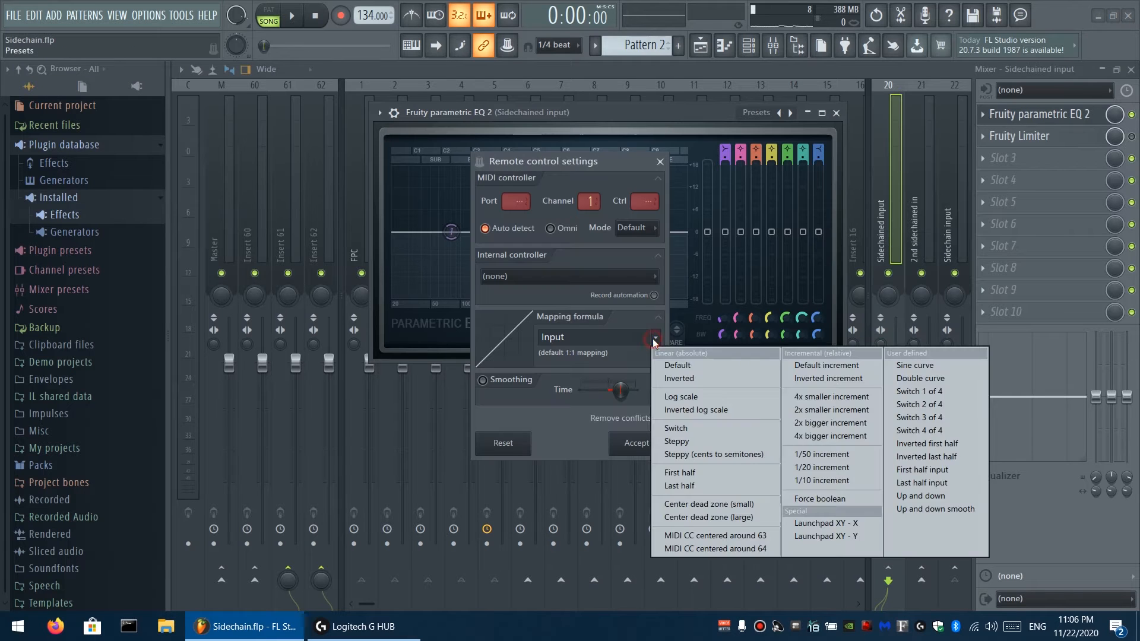
click(945, 484)
click(505, 277)
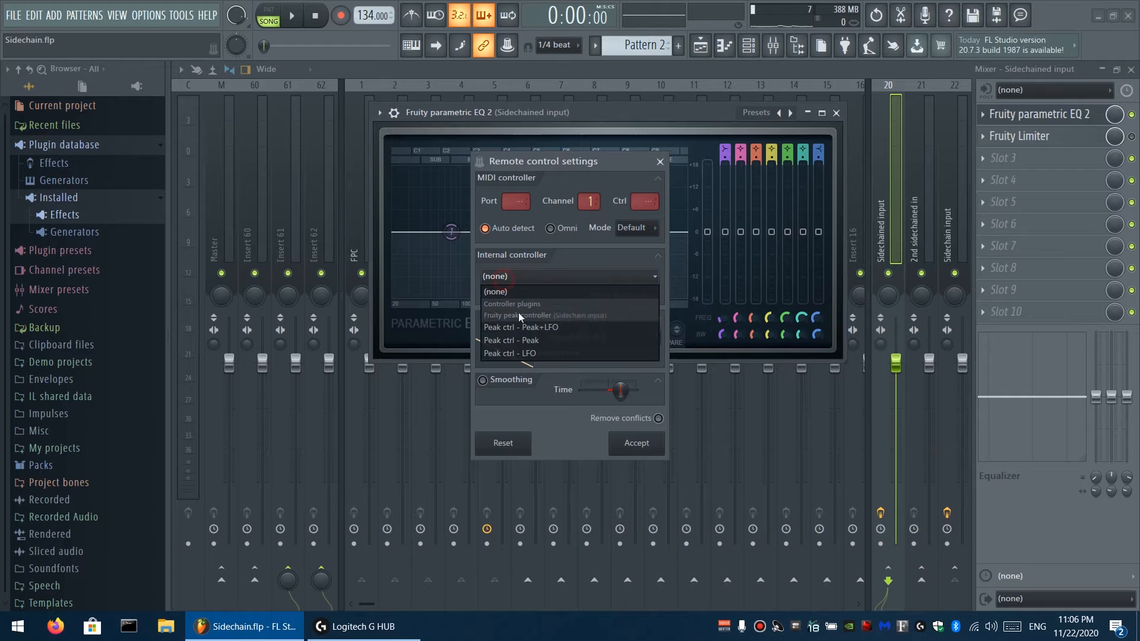
click(533, 343)
click(629, 443)
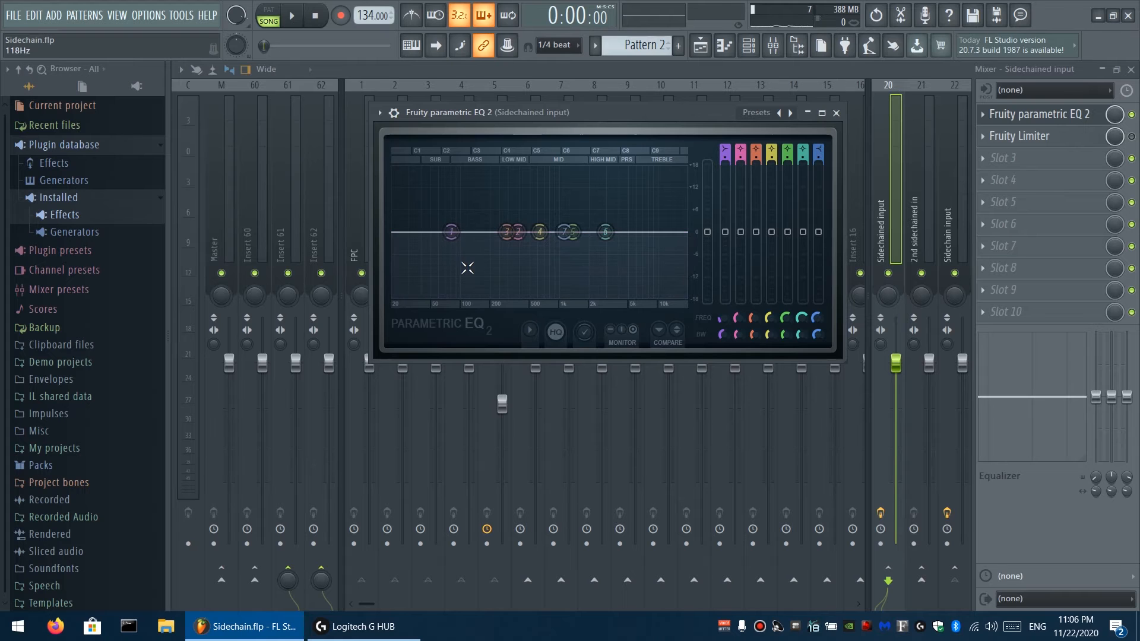
Move EQ bands 1 and 7 to frequencies on either side of the mids and play the song to check the movement
drag(564, 231, 590, 232)
drag(720, 319, 721, 312)
key(space)
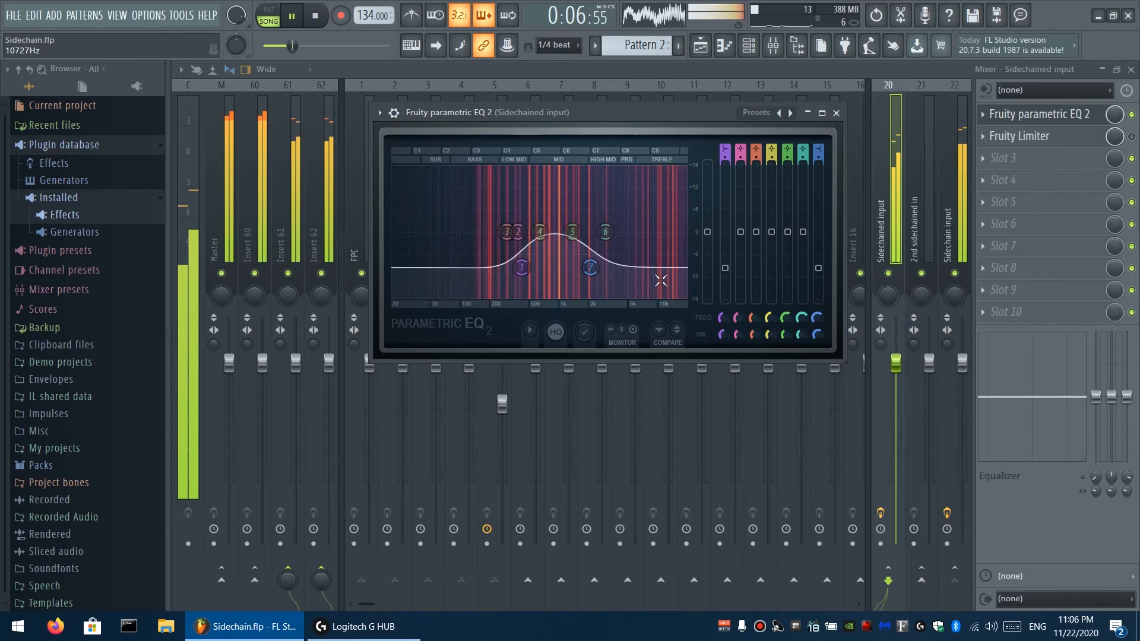
key(space)
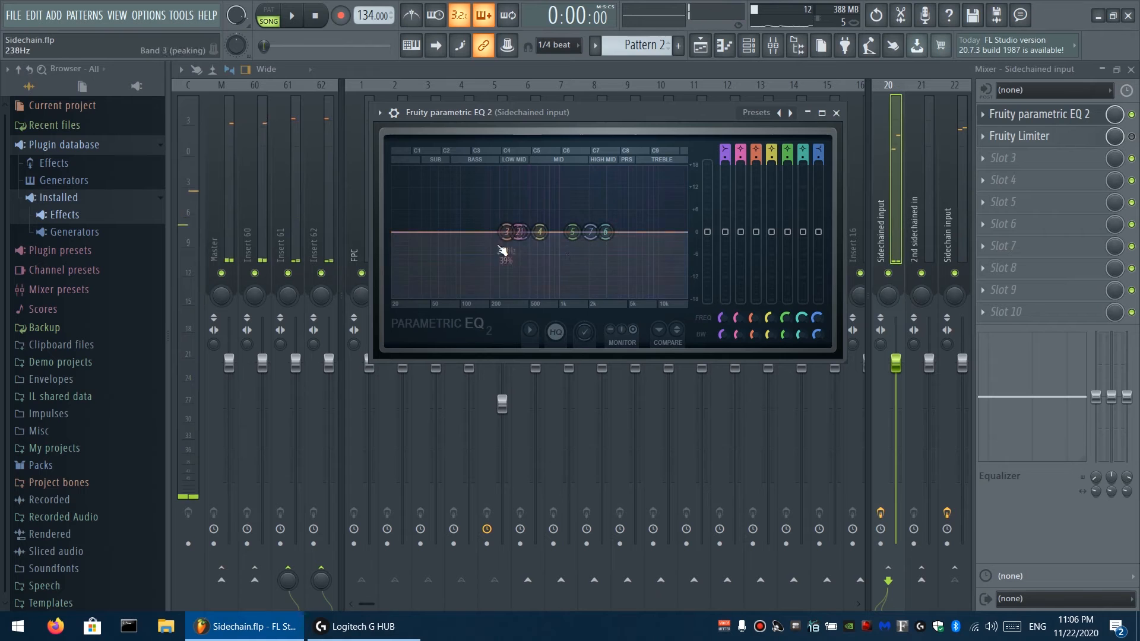
Lower EQ band 1 to about 93 Hz and raise band 7 to between 5 and 10 kHz
drag(725, 318, 724, 337)
drag(817, 317, 817, 292)
drag(723, 319, 722, 329)
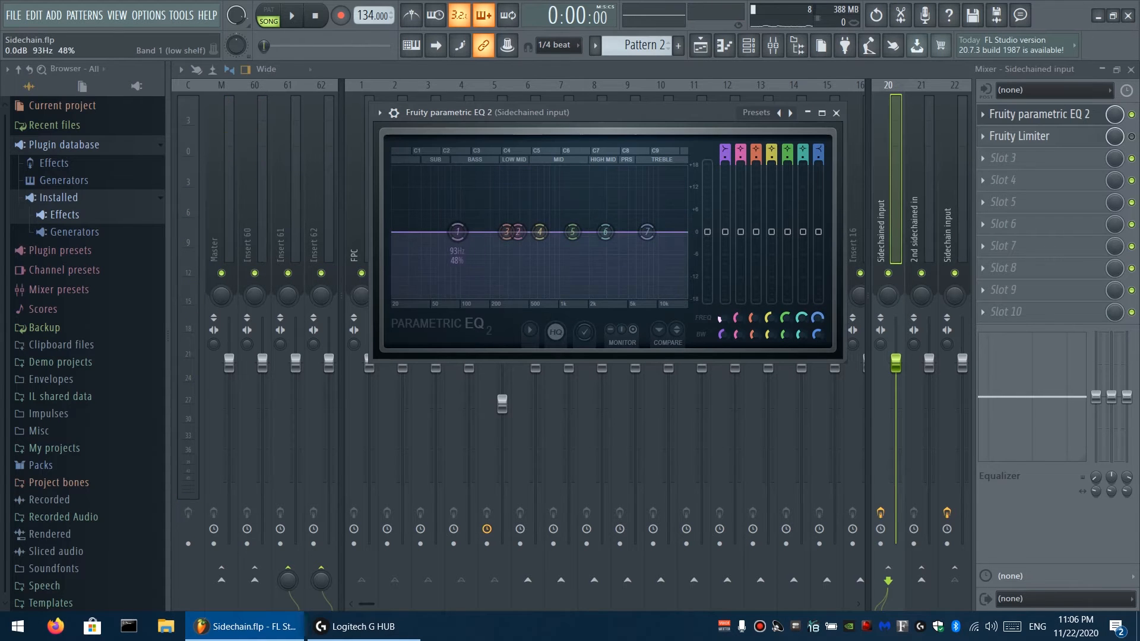
Move EQ band 5 to about 885 Hz and link its level to Peak ctrl - Peak with the Inverted first half mapping
drag(572, 232, 553, 232)
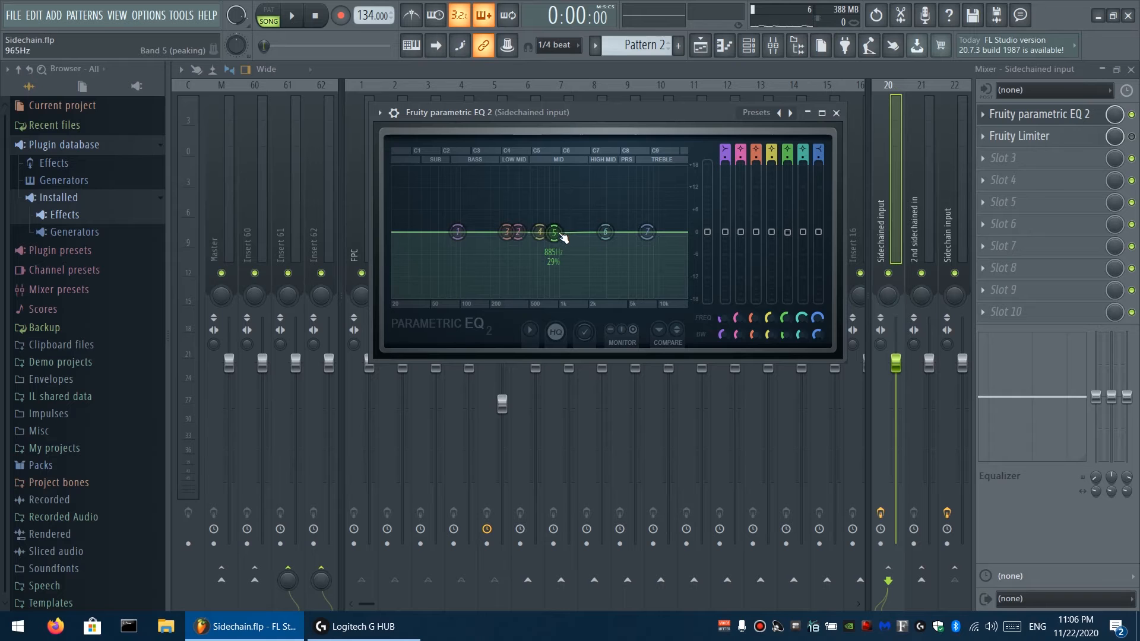
right_click(788, 233)
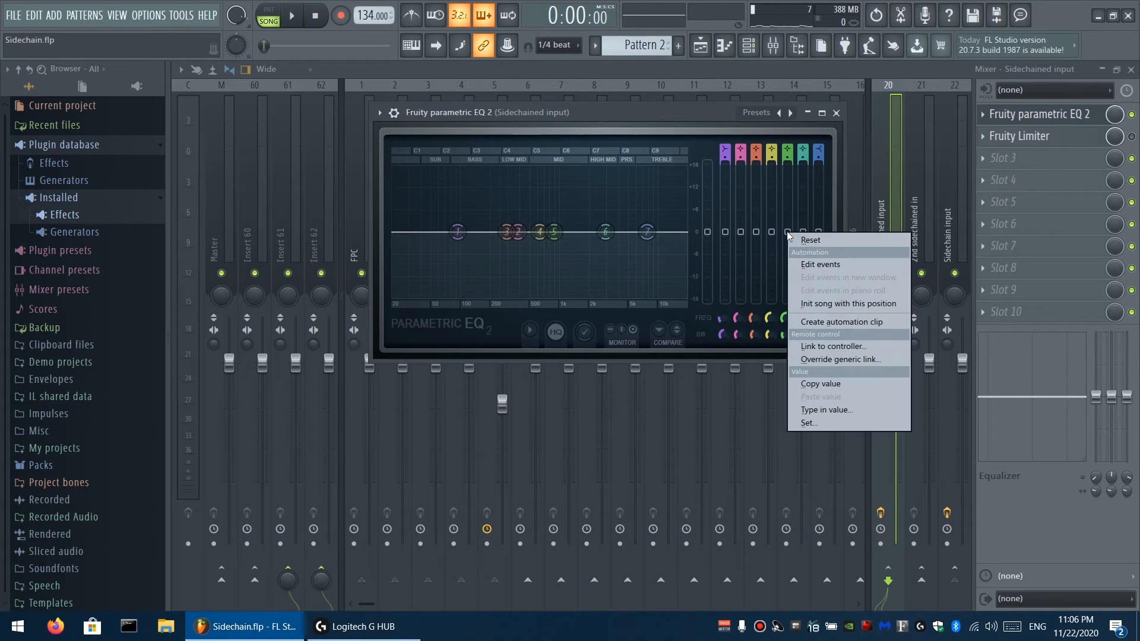
click(831, 346)
click(594, 274)
click(578, 328)
click(655, 337)
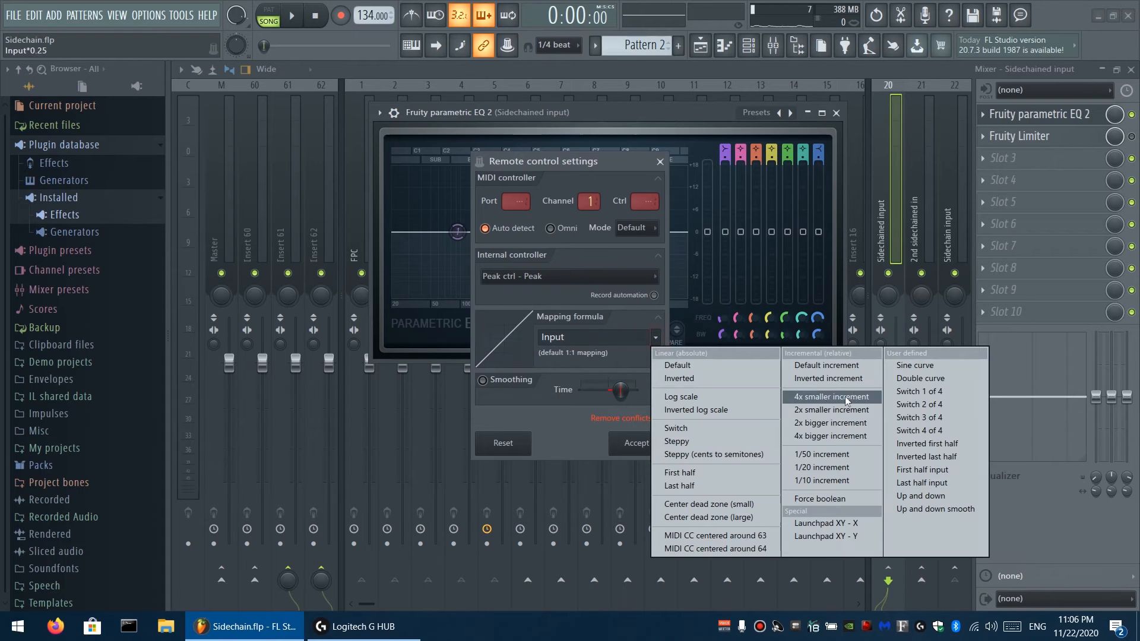
click(926, 444)
click(638, 443)
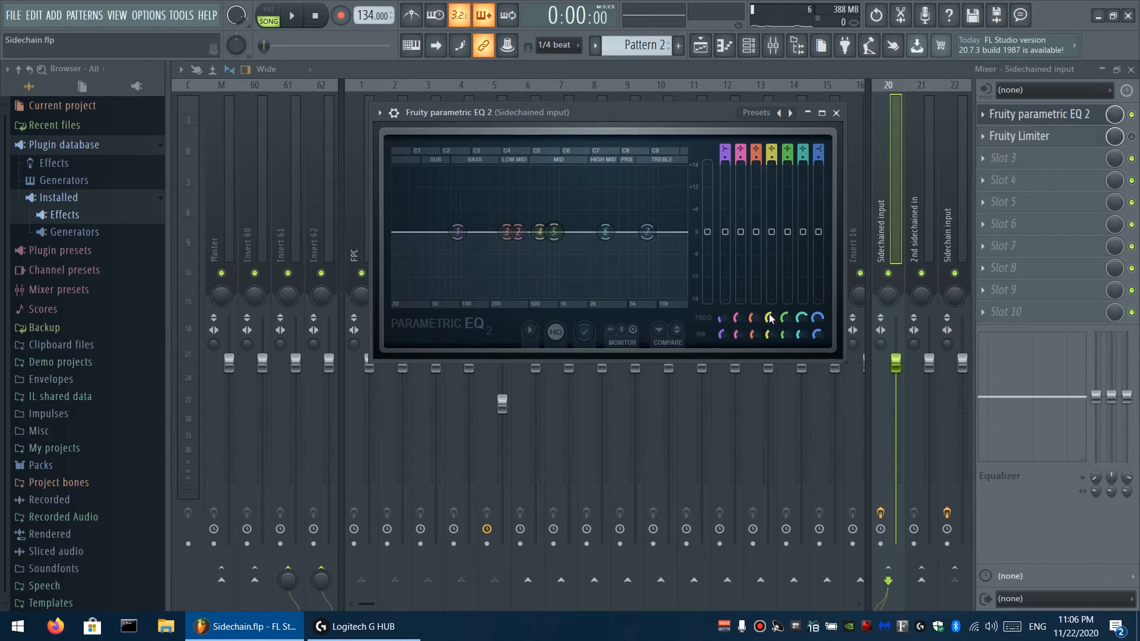
Vary band 5's bandwidth between 0% and 100% while playing the song, reduce it again, and close the EQ
drag(787, 335, 787, 323)
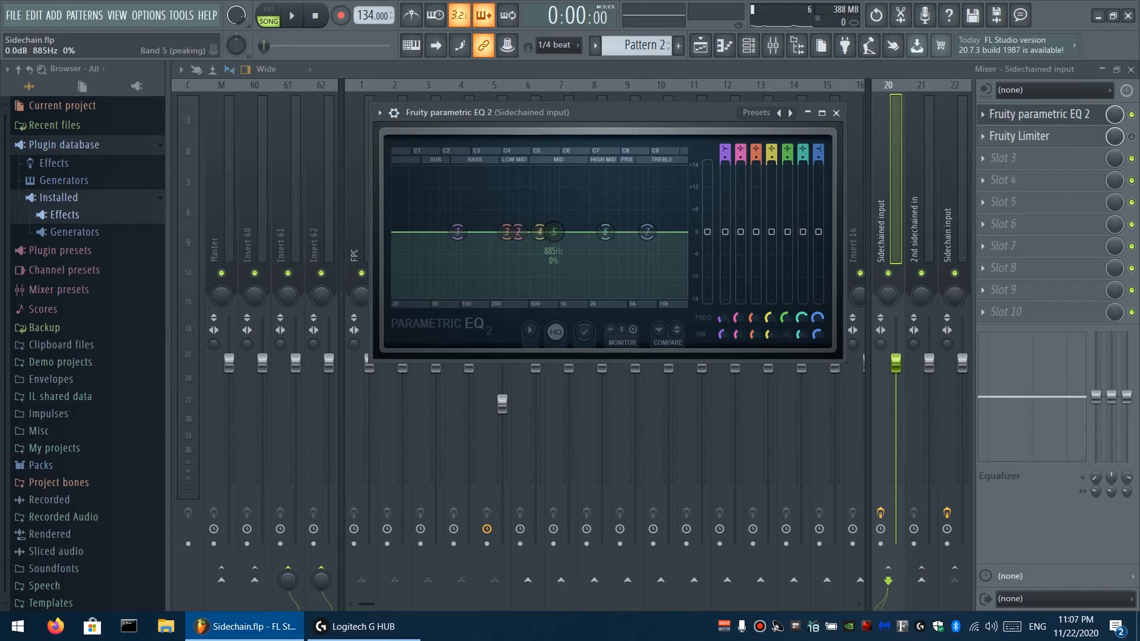
drag(784, 333, 785, 333)
key(space)
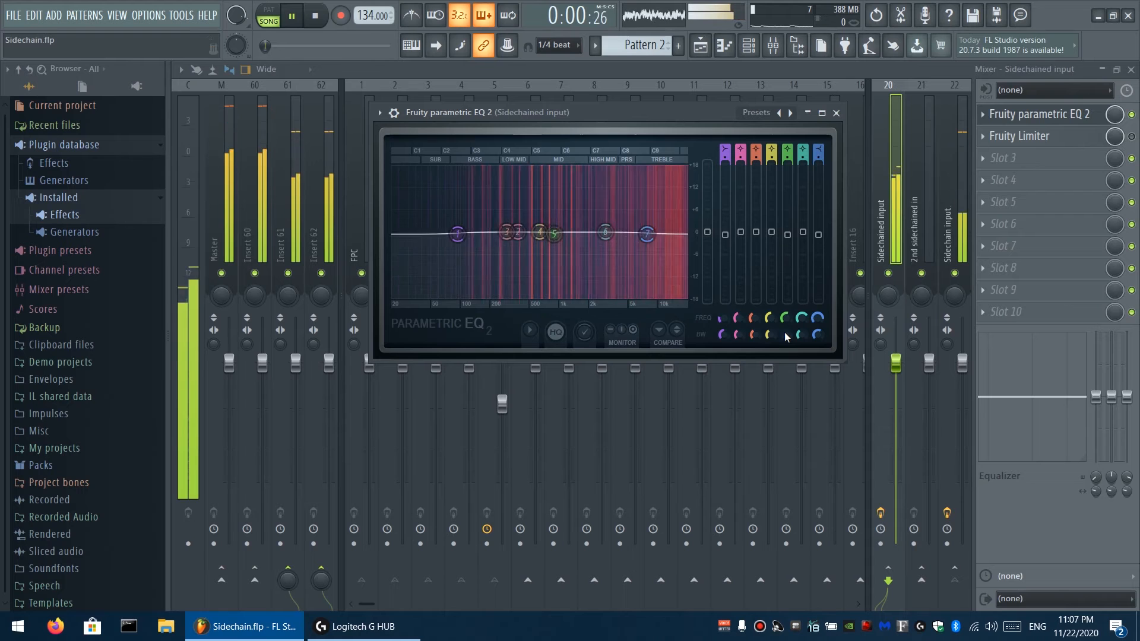
drag(785, 334, 786, 309)
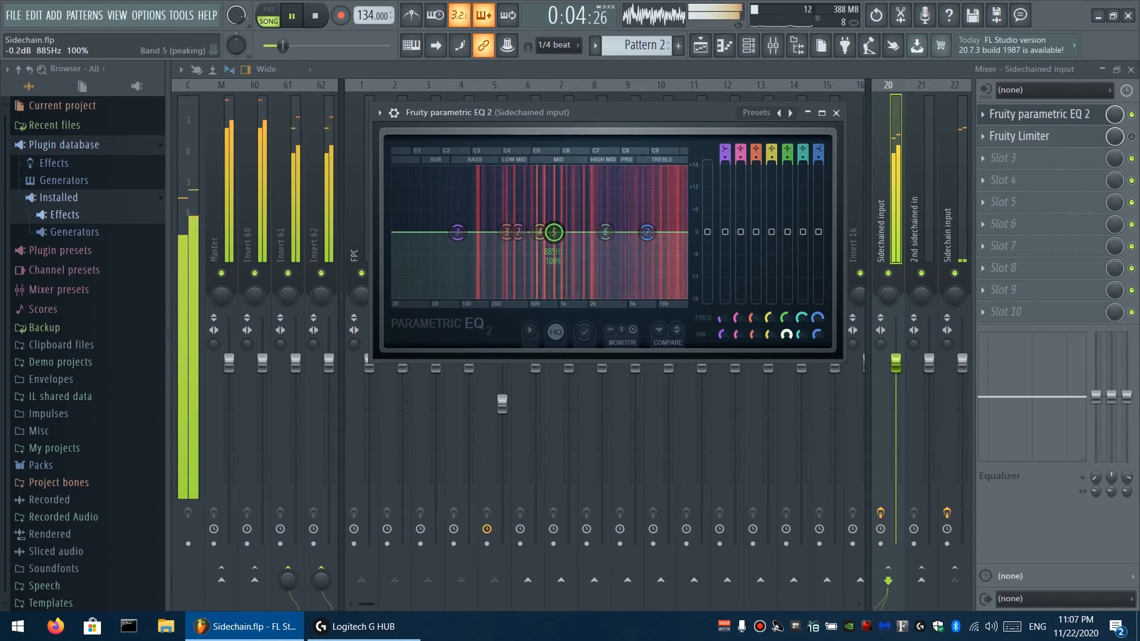
mouse_move(786, 335)
mouse_down()
mouse_move(786, 363)
mouse_move(786, 336)
mouse_up()
key(space)
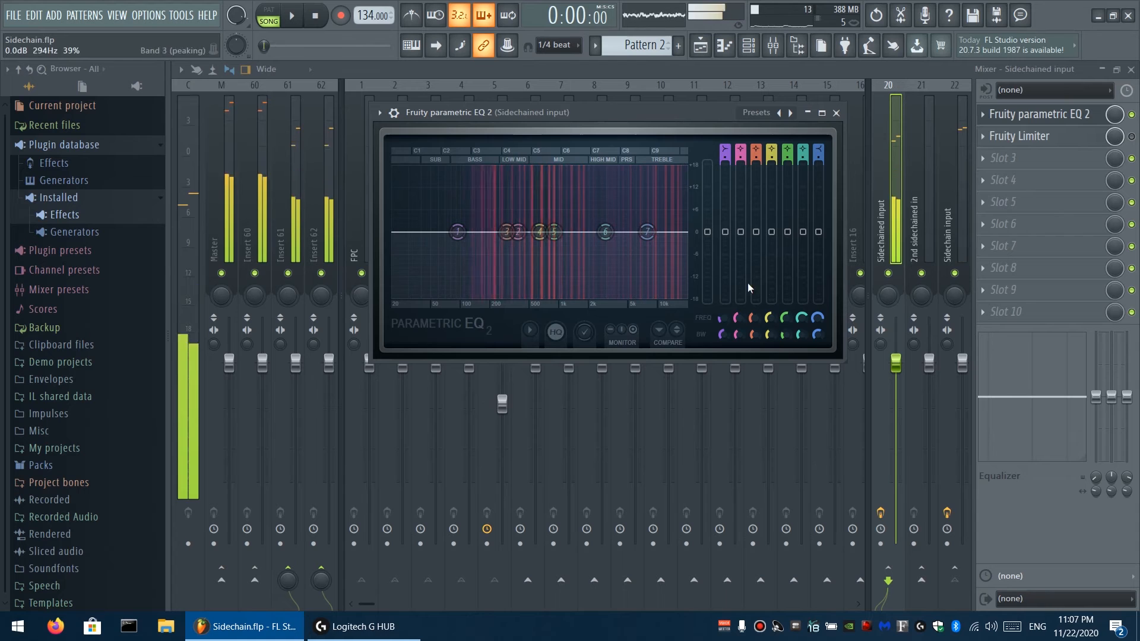
click(835, 114)
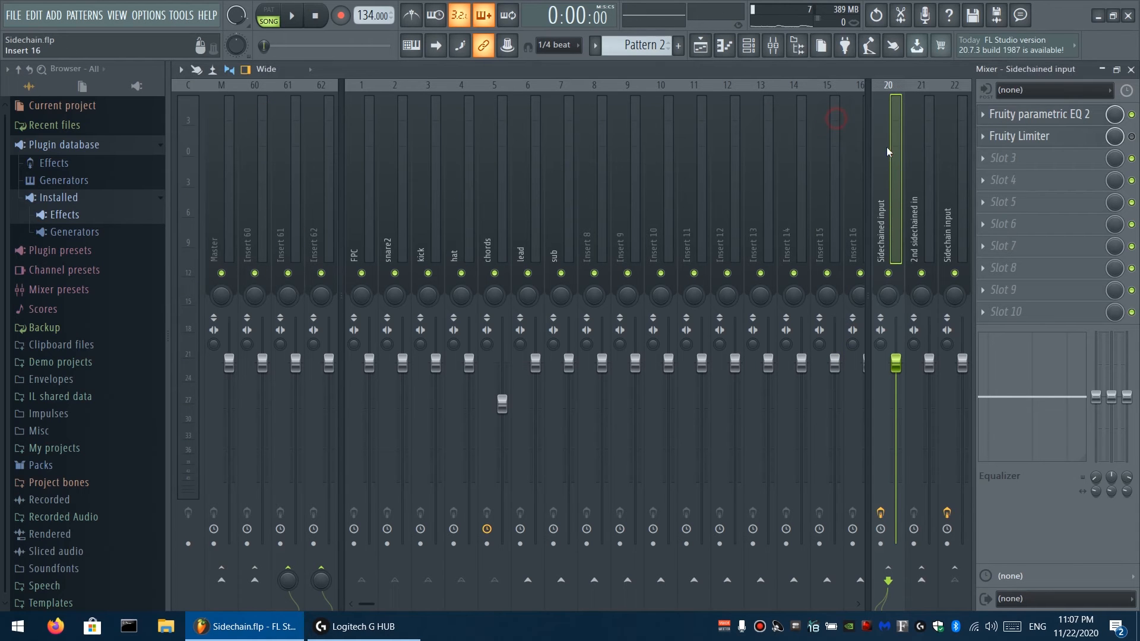
Select the Sidechain input track and toggle the enable switch of its Fruity peak controller slot
click(917, 180)
click(945, 179)
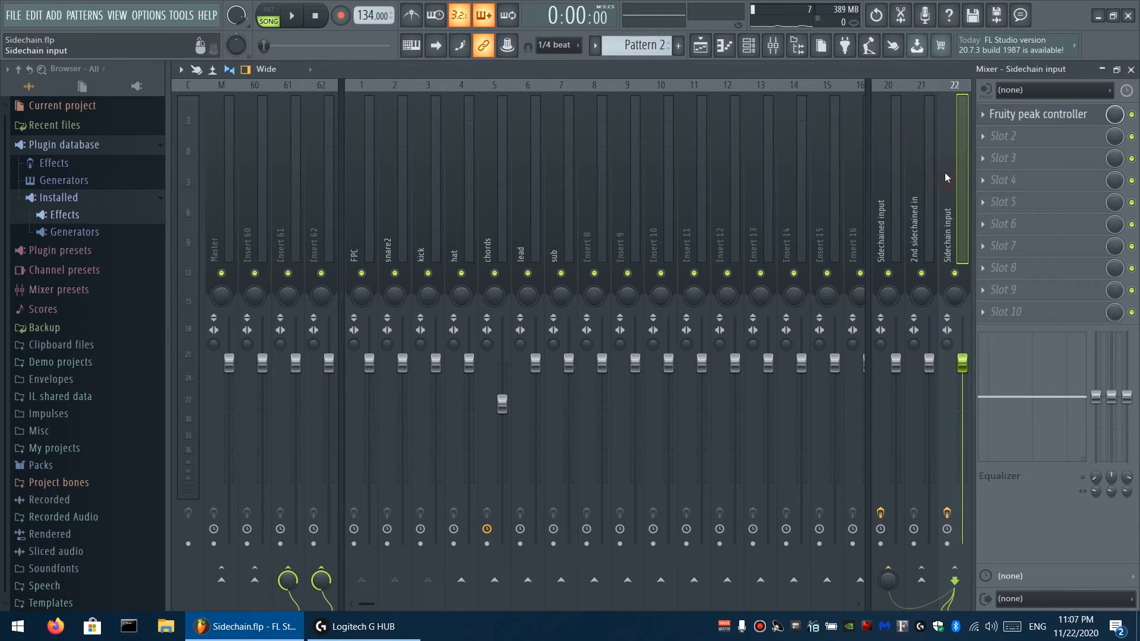
click(1132, 115)
Load the AIR ParametricEQ VST effect into slot 3 of the Sidechained input track and reposition its editor window
click(887, 194)
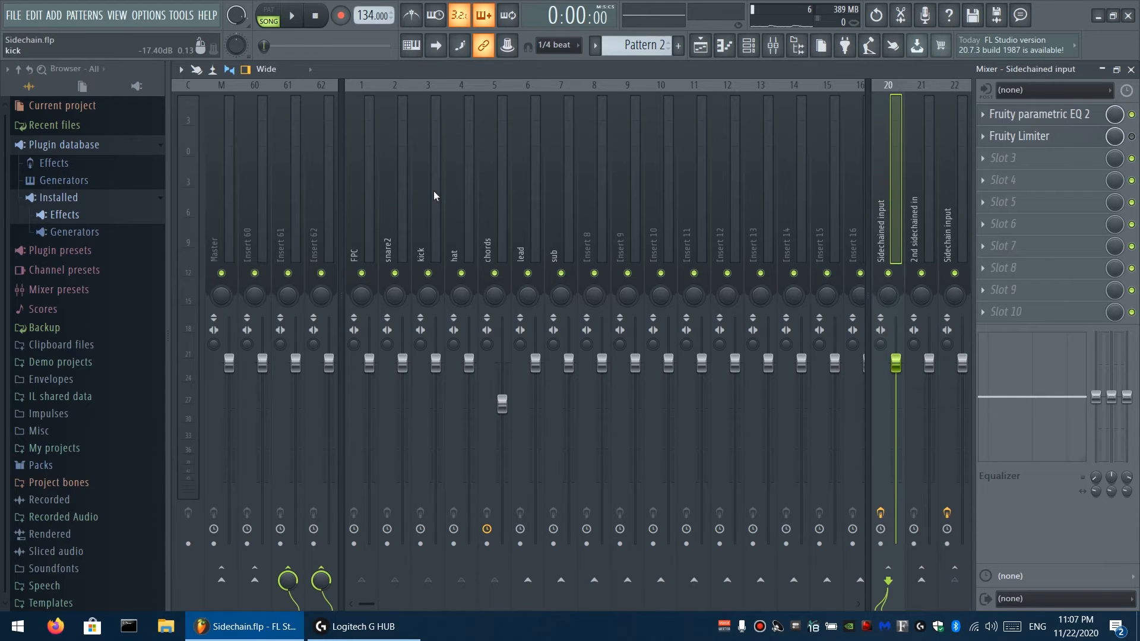
click(74, 222)
click(70, 283)
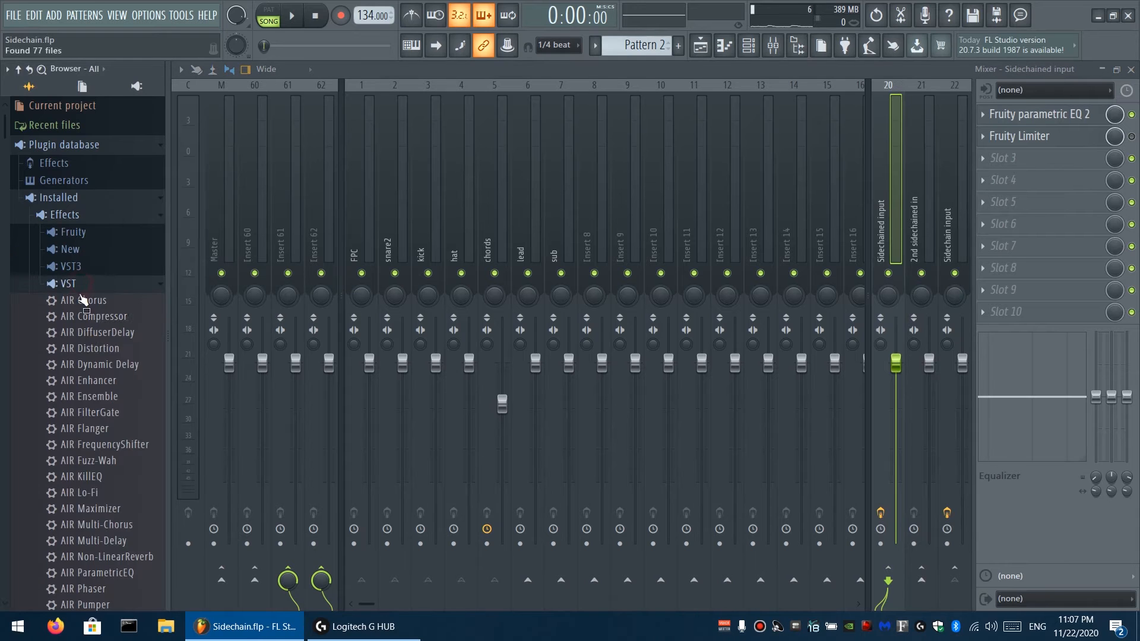
drag(117, 567, 1024, 162)
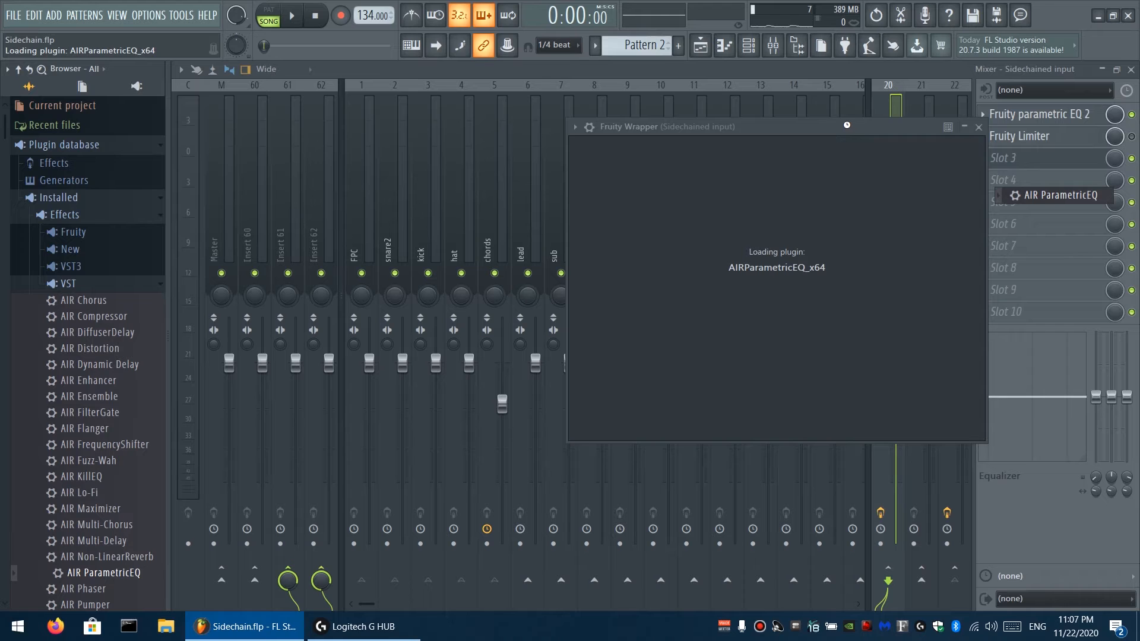
drag(654, 127, 693, 130)
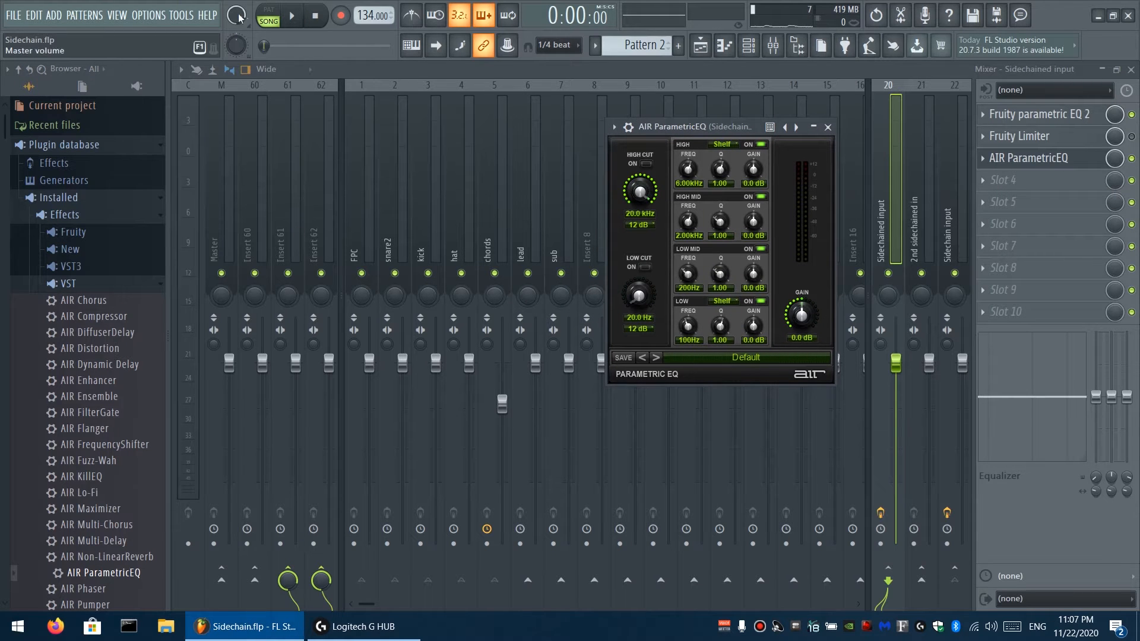
Lower the AIR ParametricEQ low-band gain to -2.8 dB and link it to Peak ctrl - Peak with the Inverted first half mapping
scroll(752, 327, down, 3)
click(179, 14)
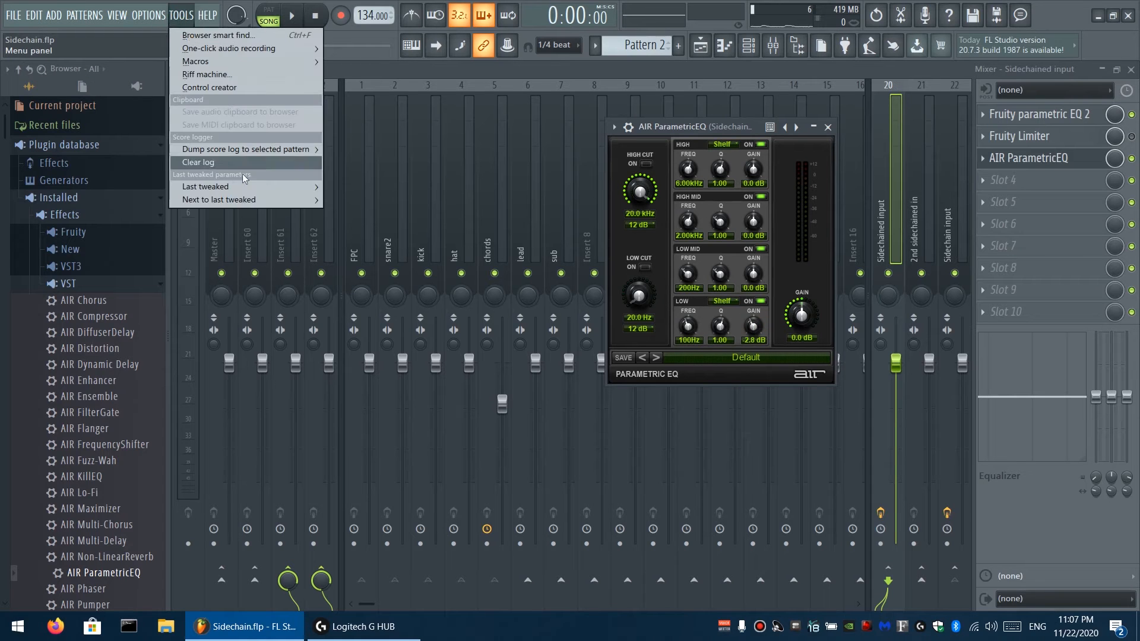
mouse_move(246, 188)
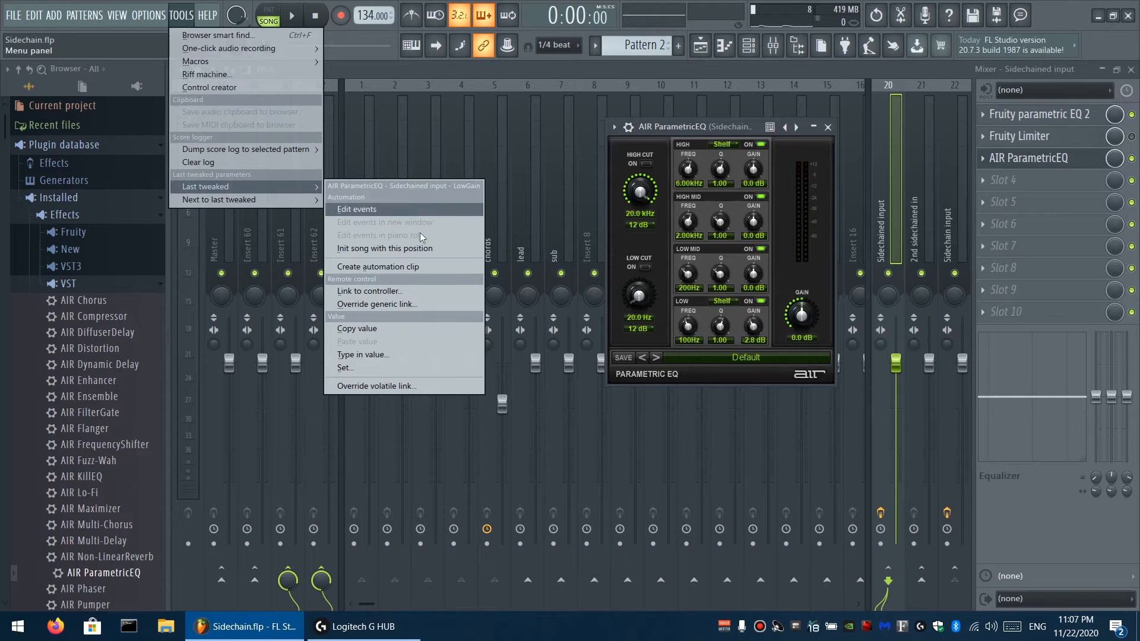
click(369, 291)
click(516, 275)
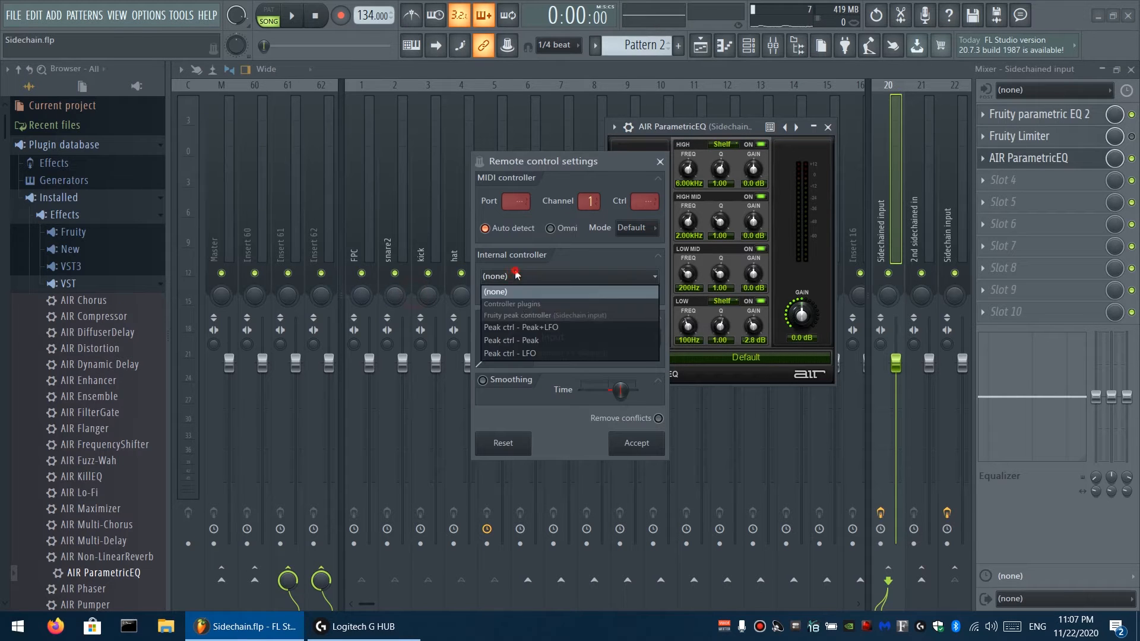
click(515, 340)
click(656, 336)
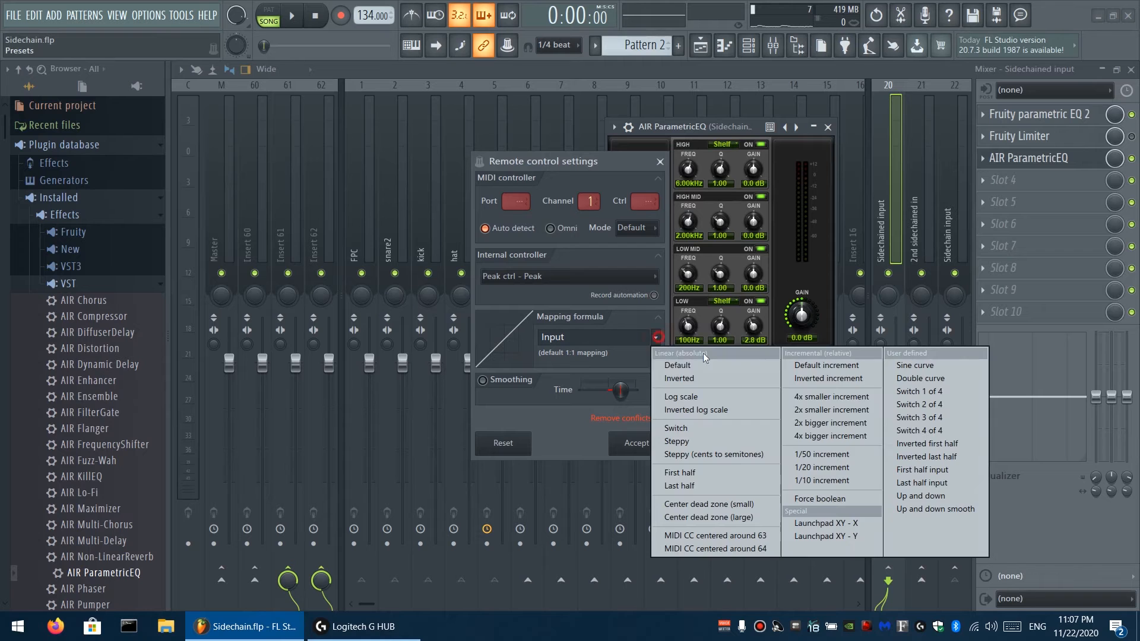
click(911, 444)
click(636, 444)
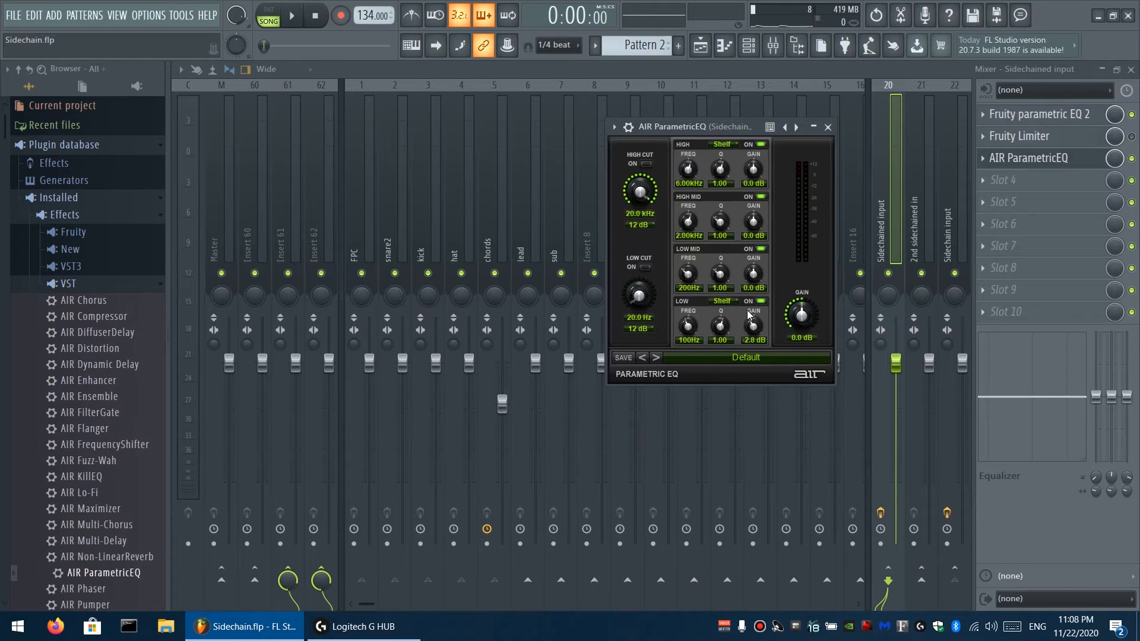
Play the song, enable the Fruity peak controller on the Sidechain input track, and audition the linked AIR ParametricEQ again
key(space)
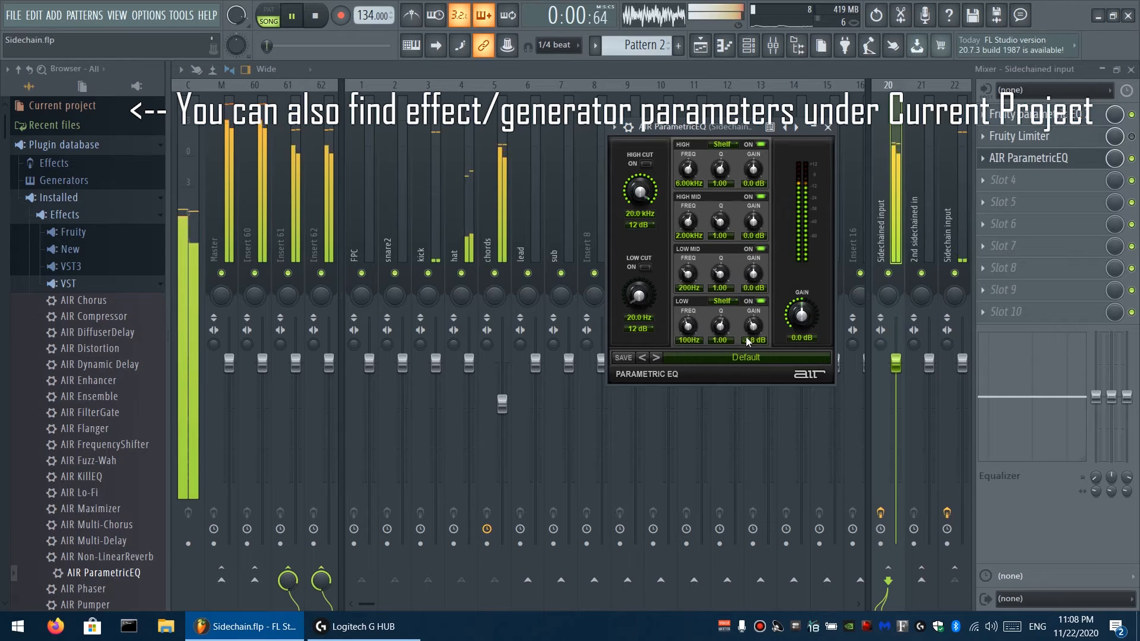
click(951, 215)
key(space)
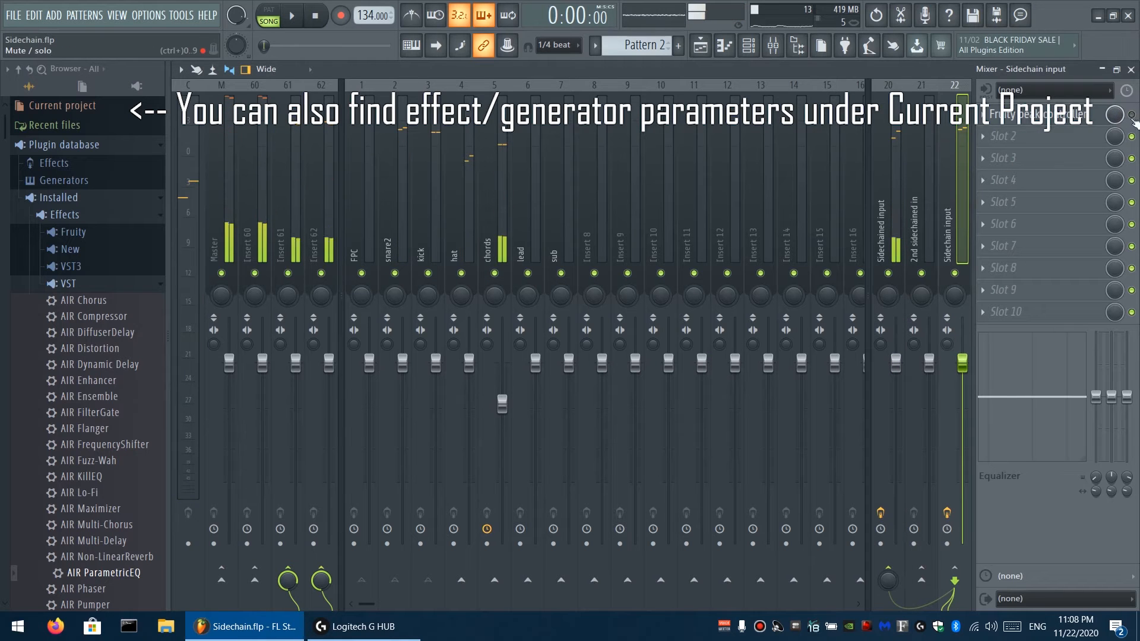
click(890, 219)
click(1027, 158)
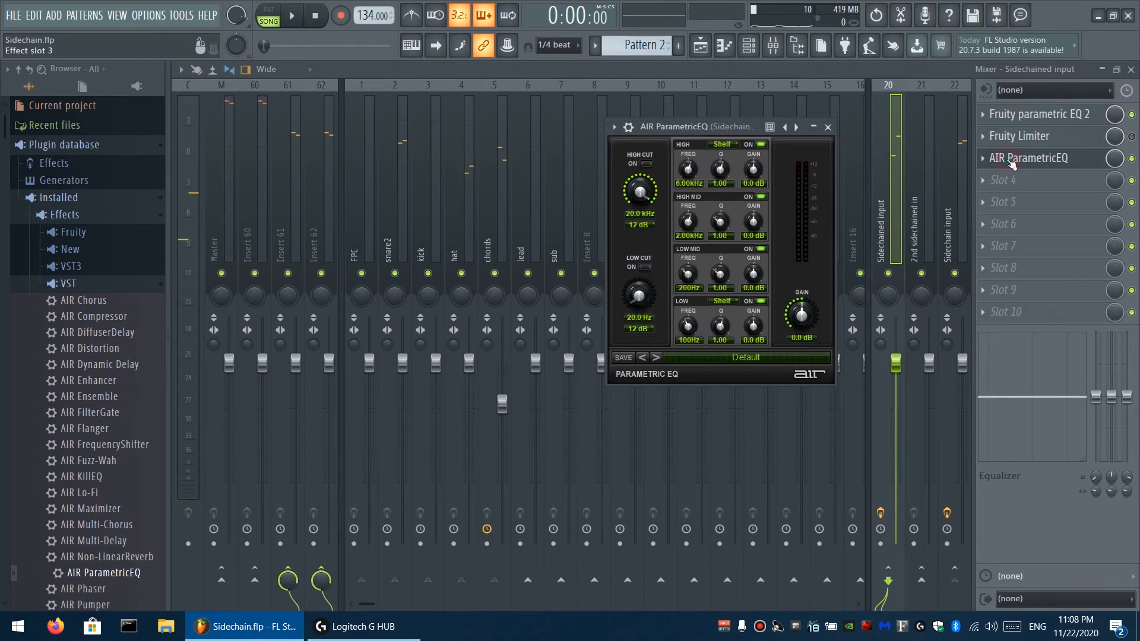
key(space)
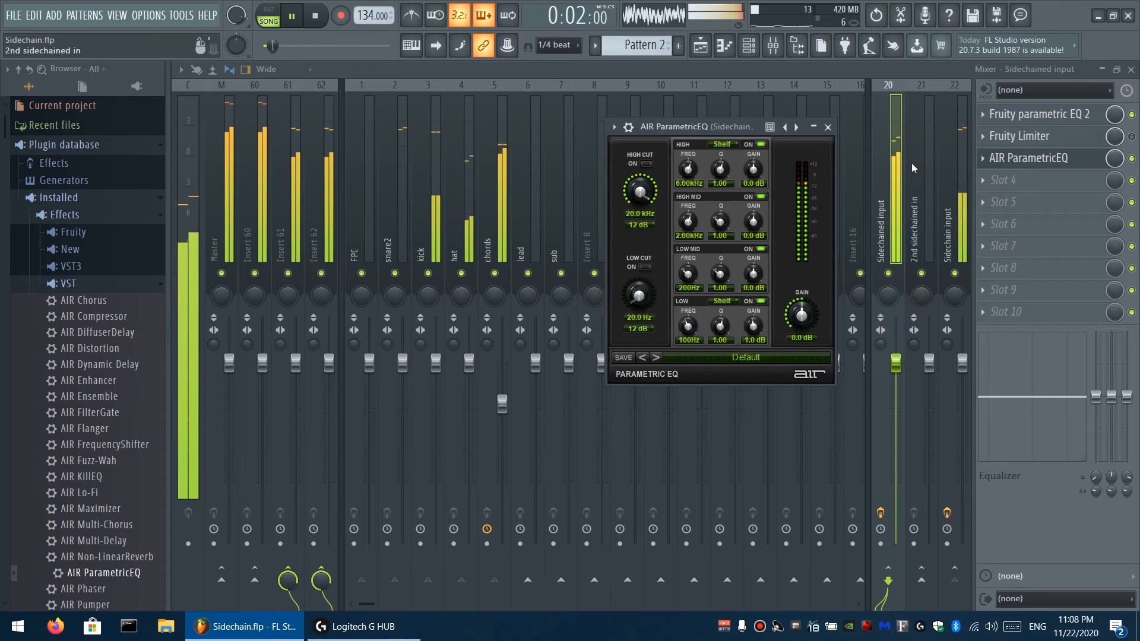
key(space)
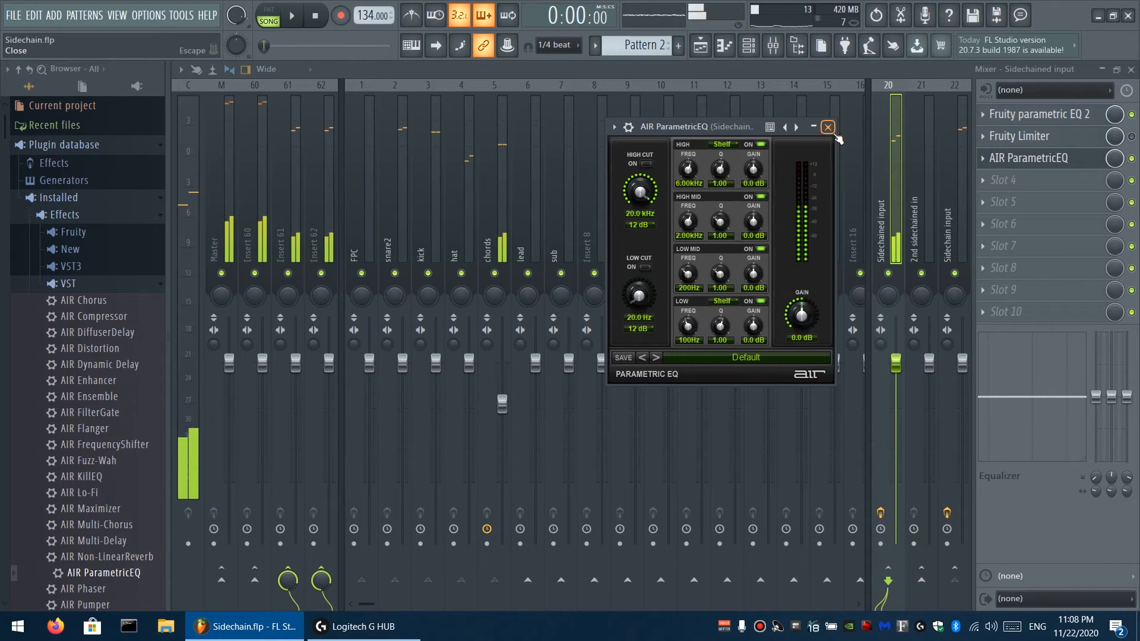
Close the AIR ParametricEQ editor and remove the effect from slot 3 of the Sidechained input track
click(827, 127)
click(984, 166)
click(1003, 191)
click(648, 359)
Disable the Sidechain input track's Fruity peak controller and recreate the track's sidechain-only send to Sidechained input
click(960, 178)
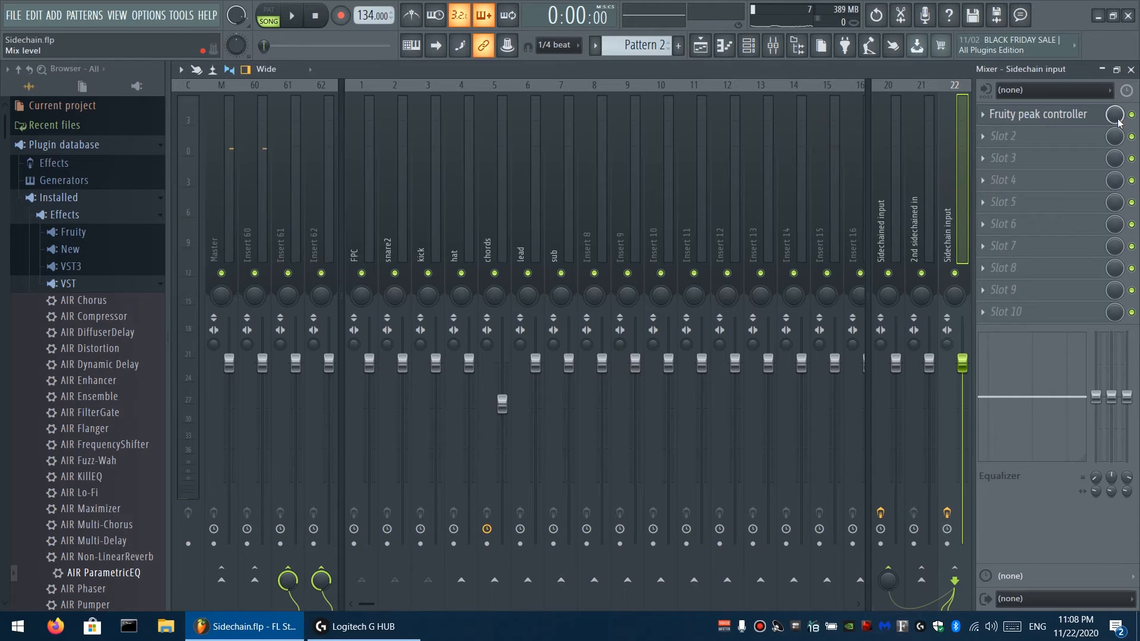
click(1132, 114)
click(888, 569)
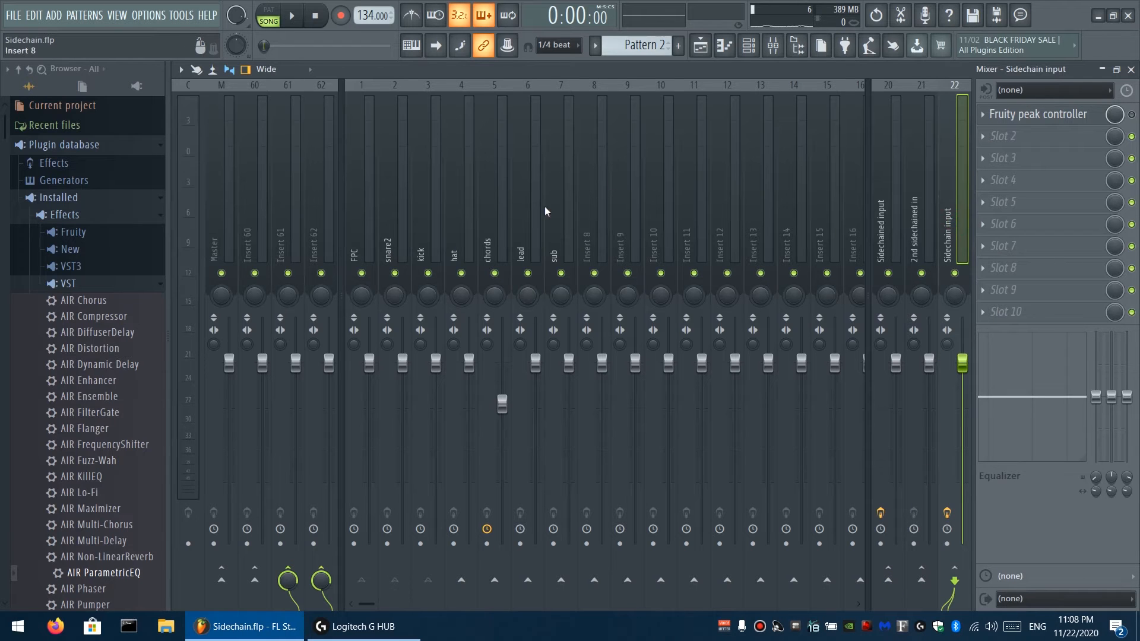
right_click(890, 569)
click(915, 582)
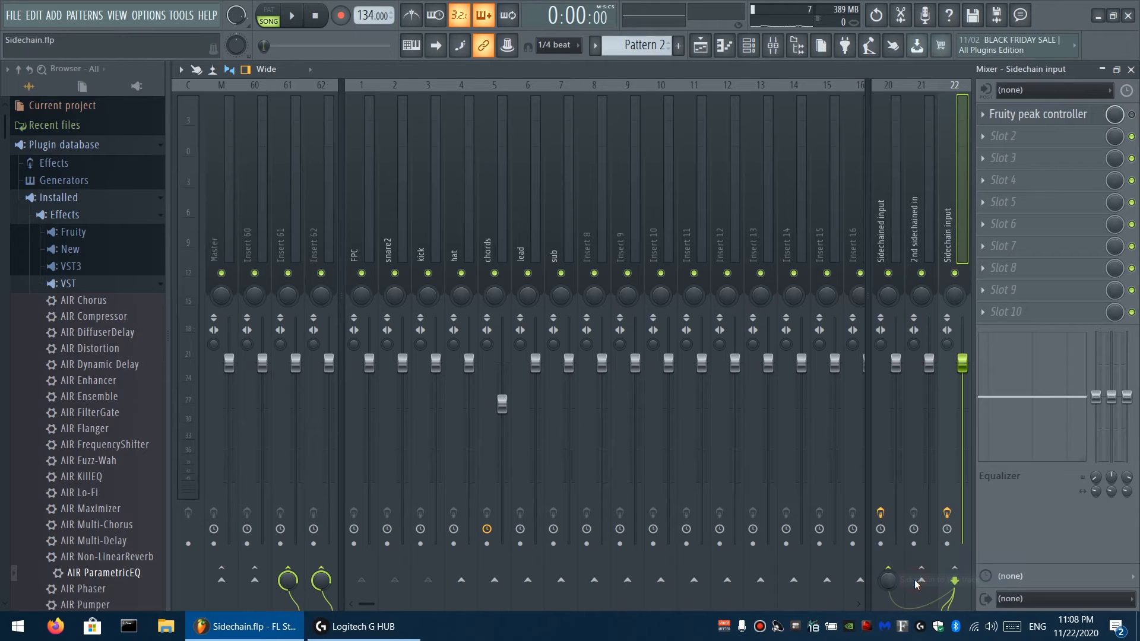
Enable the Fruity Limiter on the Sidechained input track and place its editor window over the upper part of the mixer
click(885, 212)
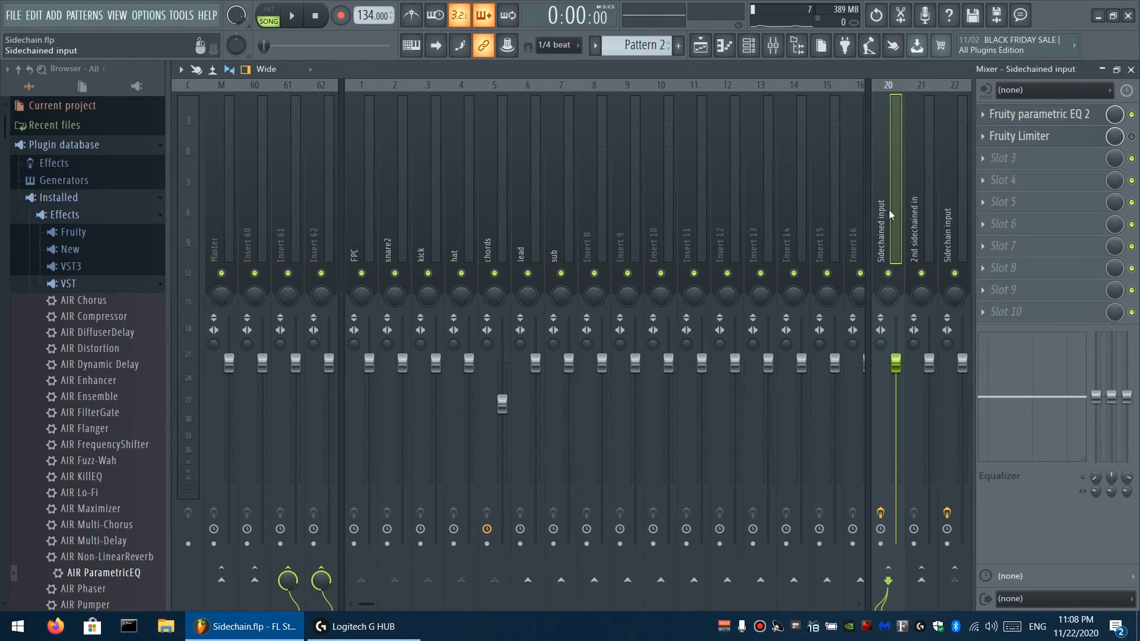
click(957, 191)
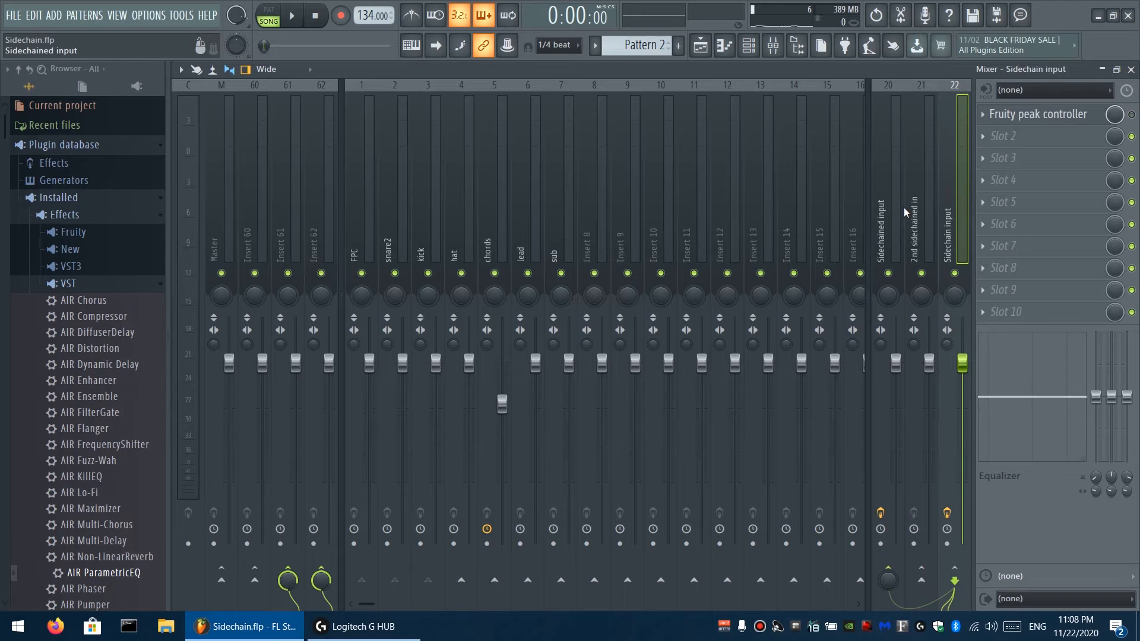
click(890, 216)
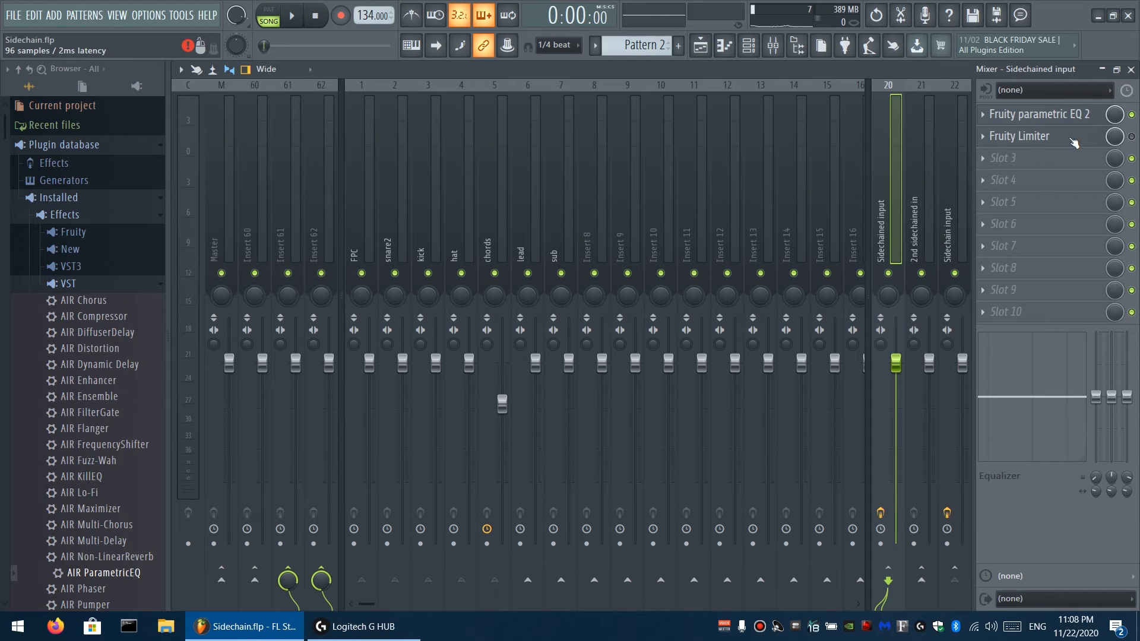
click(1054, 142)
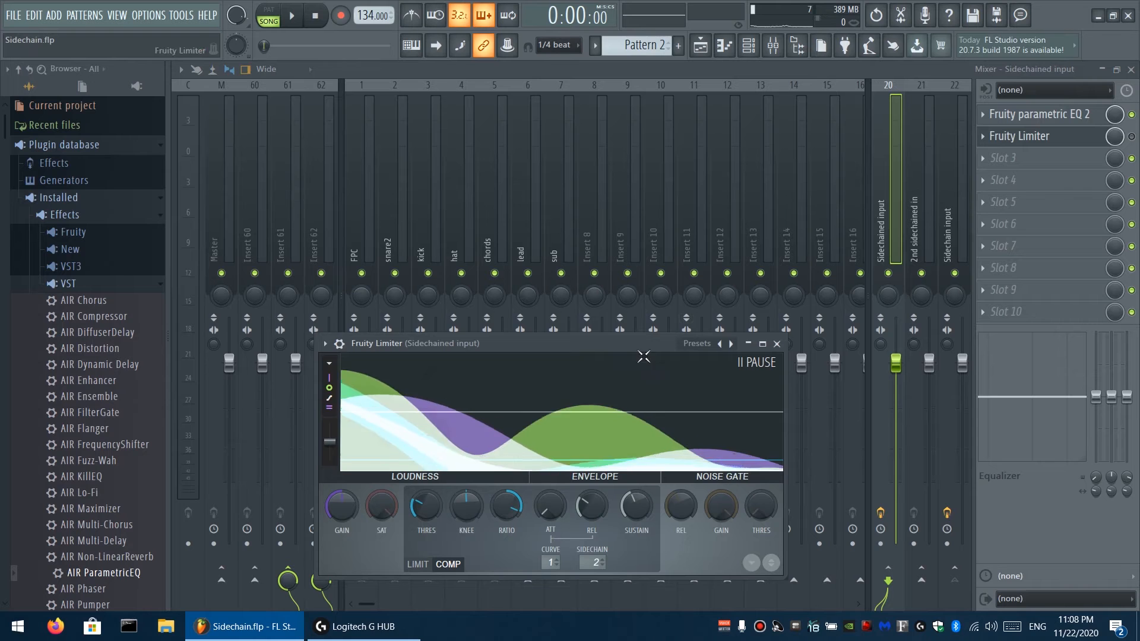
click(1063, 139)
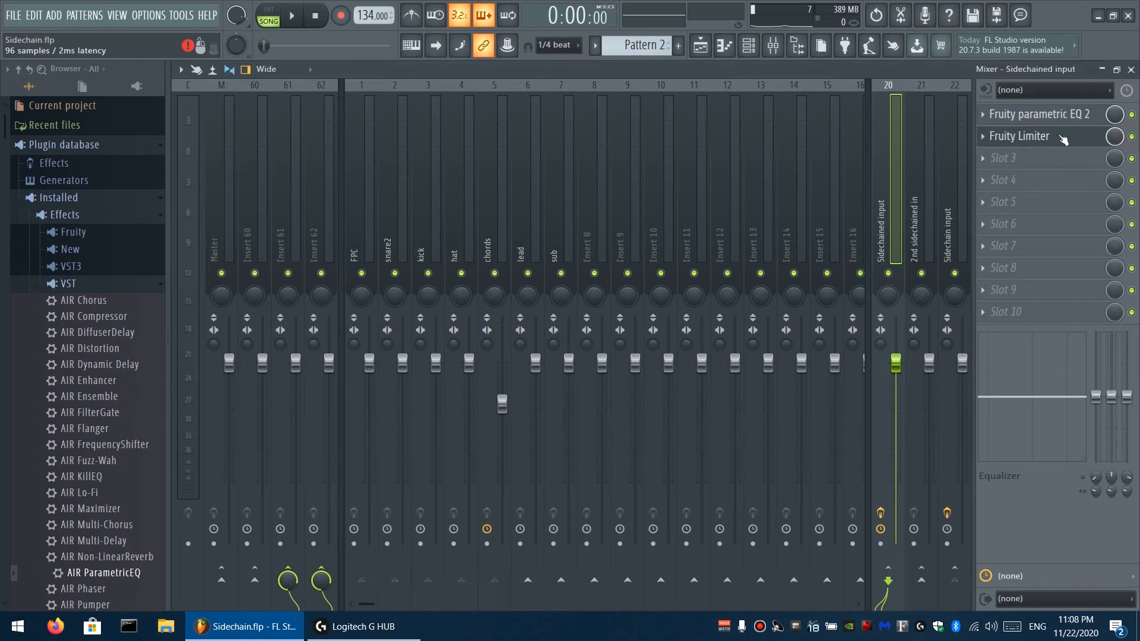
click(1024, 142)
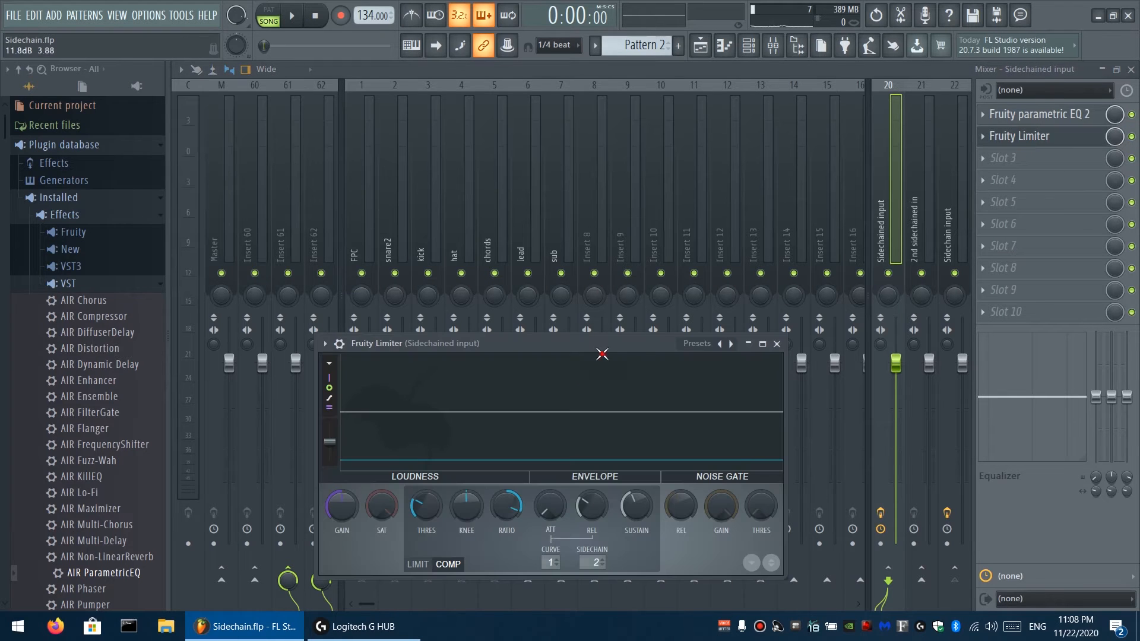
drag(602, 340, 686, 140)
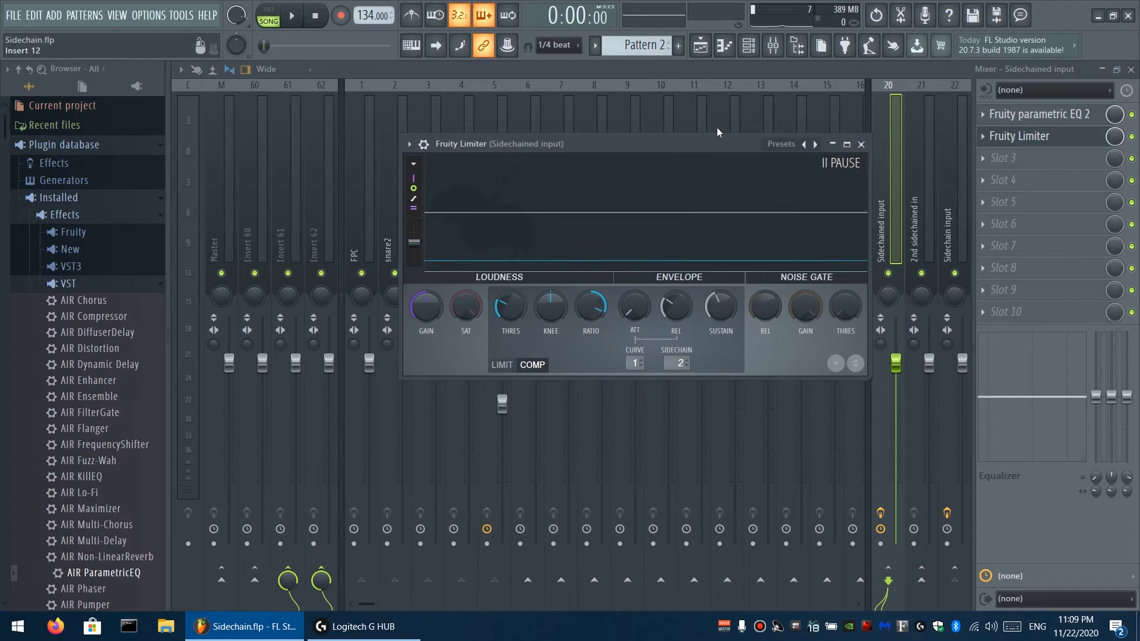
drag(766, 196, 741, 192)
Toggle the limiter between LIMIT and COMP, leave it on COMP, and set its sidechain source to Sidechain input
click(478, 362)
click(506, 361)
click(476, 360)
click(506, 361)
click(657, 361)
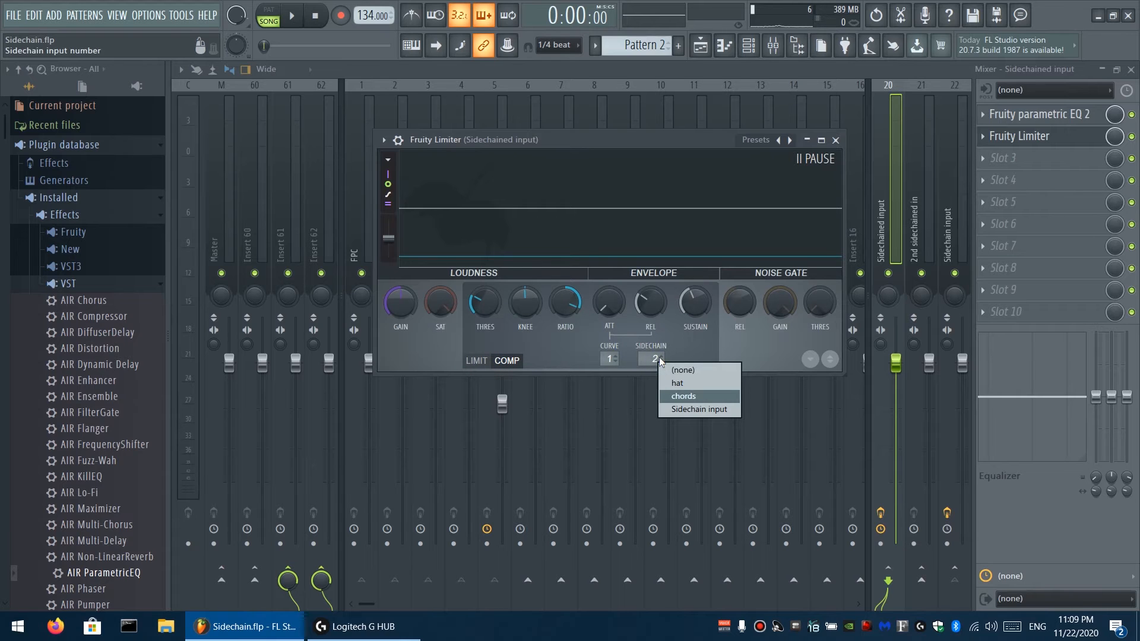
click(709, 409)
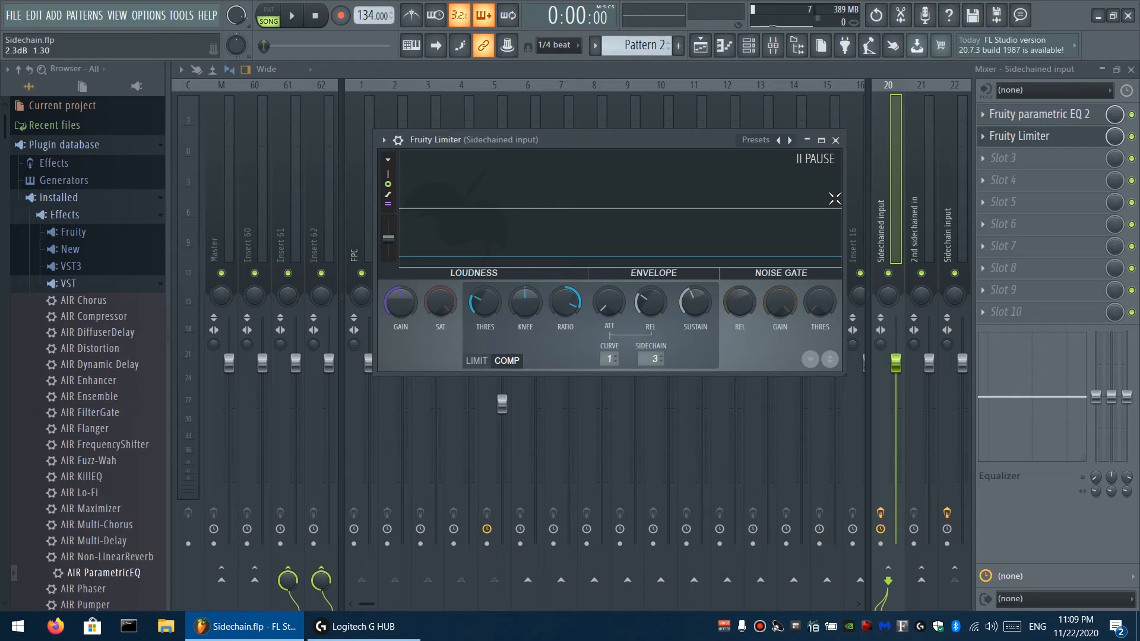
Recheck the limiter's sidechain source list and lower the compressor threshold while playing the song
key(space)
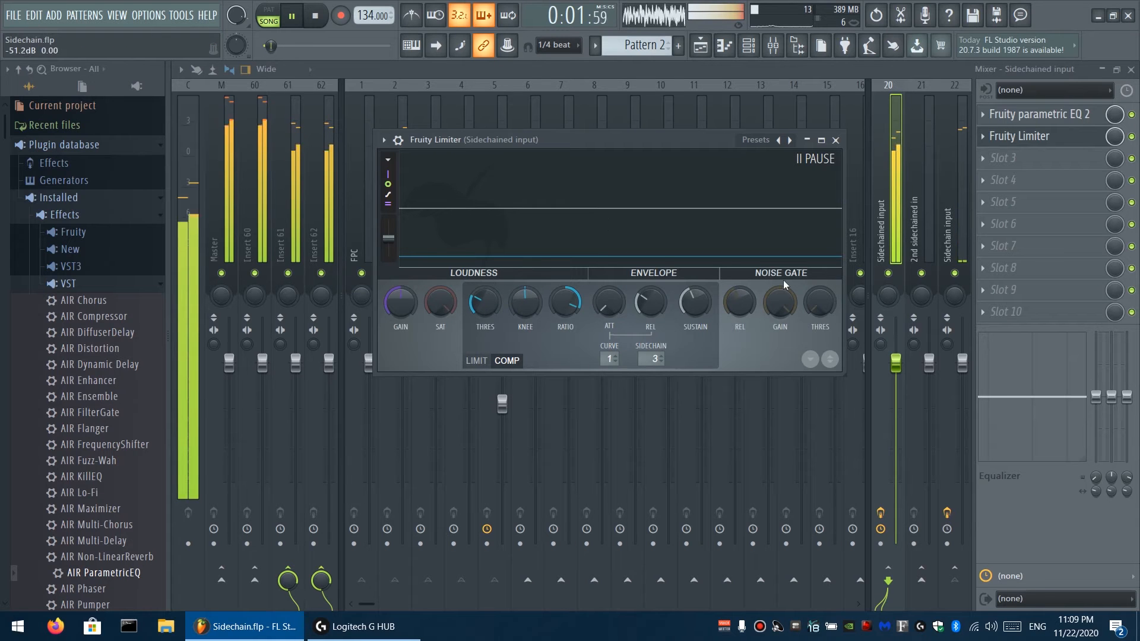
click(651, 358)
click(692, 400)
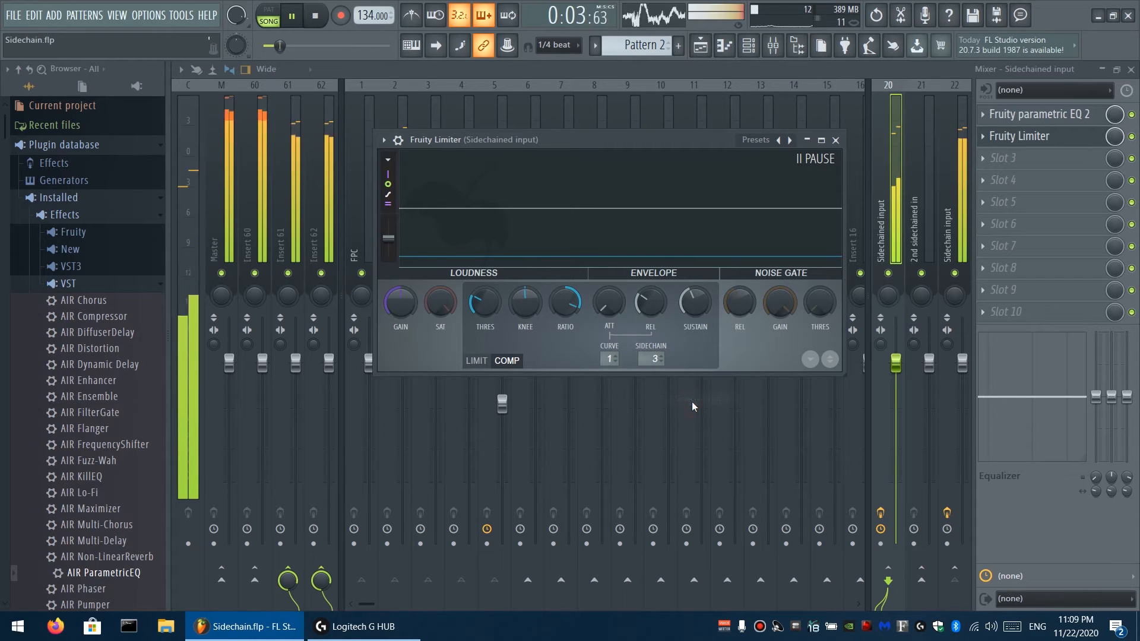
drag(490, 312, 488, 310)
key(space)
Resume the limiter's paused display and lower the compressor threshold to its minimum while the song plays
click(789, 195)
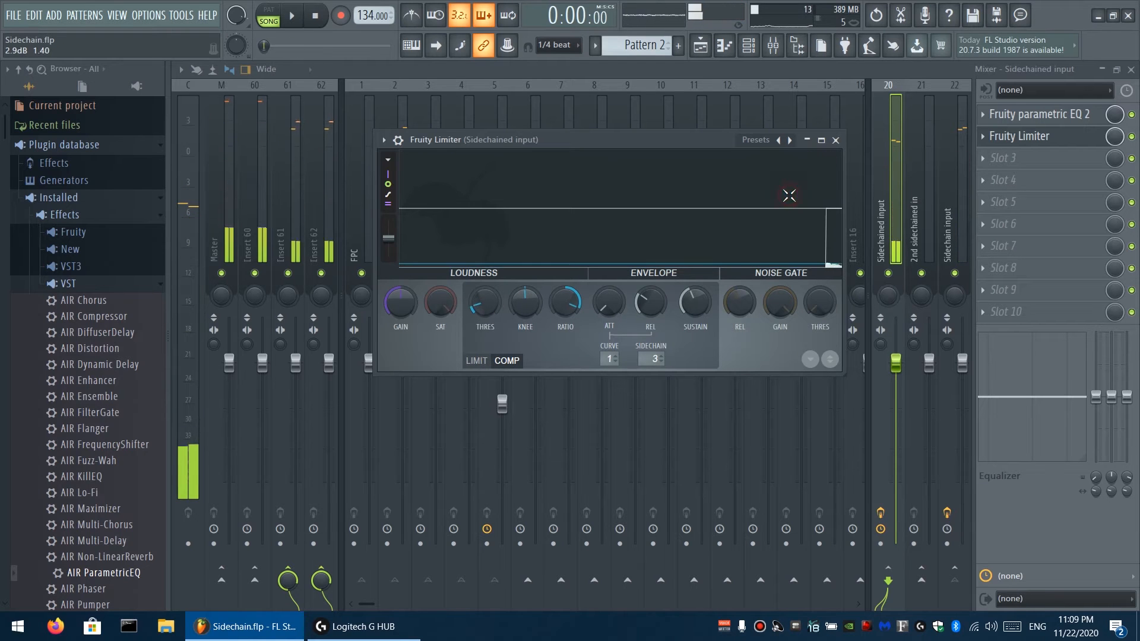
key(space)
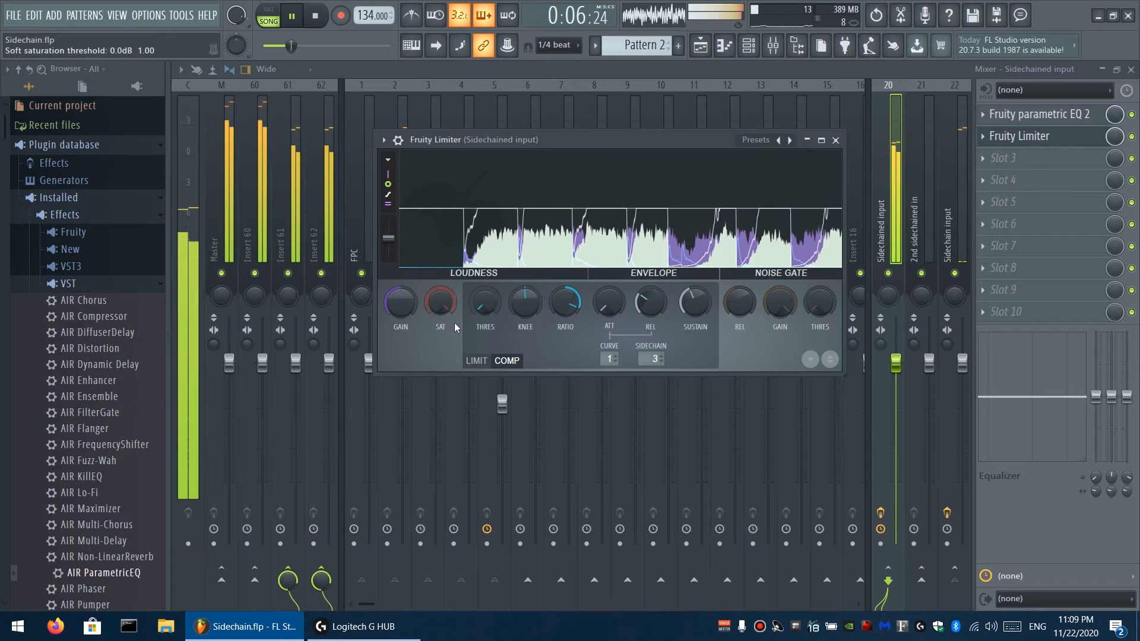
drag(485, 302, 485, 335)
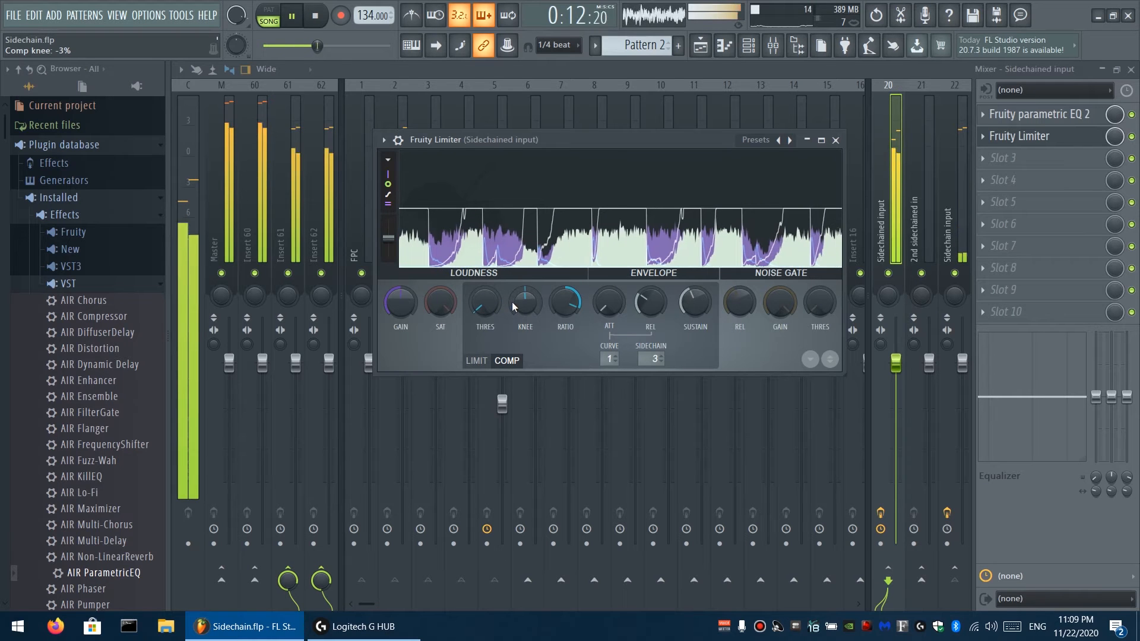
key(space)
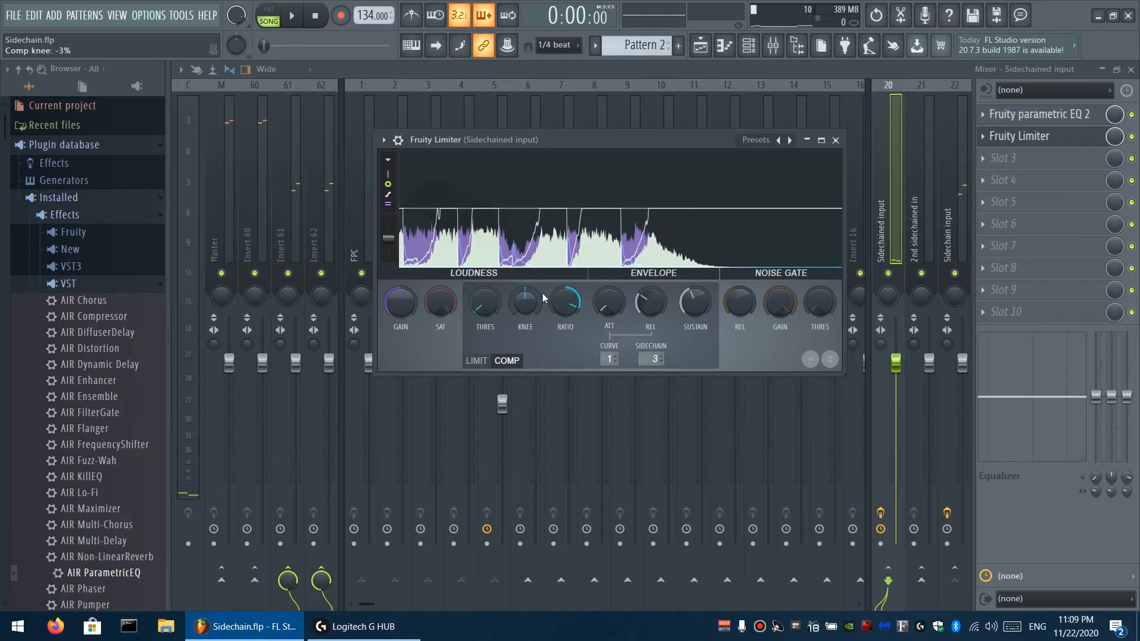
Reduce the compressor ratio to 1:1.0 and play the song to hear the effect
drag(564, 303, 524, 295)
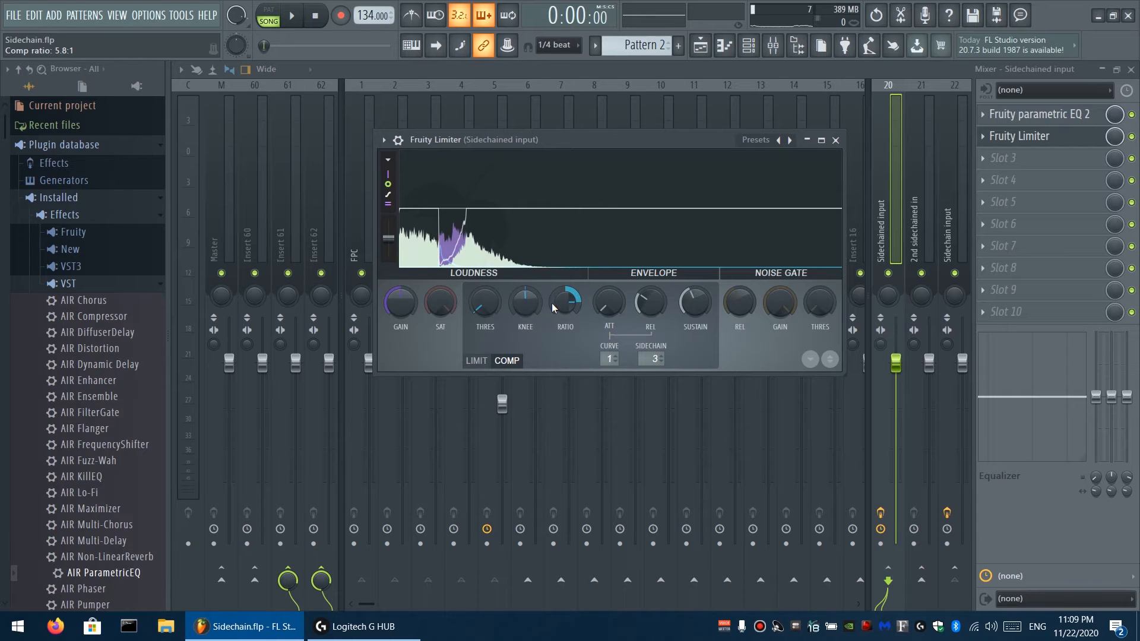
drag(560, 301, 560, 321)
key(space)
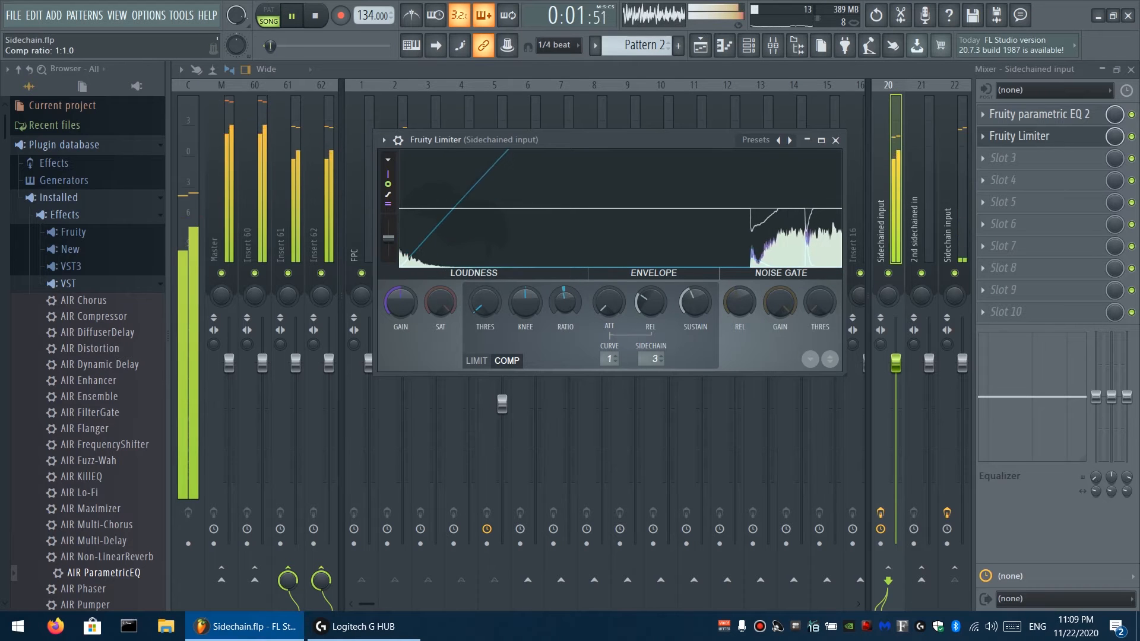
Raise the compressor threshold slightly, try a ratio of 1:1.6 during playback, and turn the ratio back up after stopping
mouse_move(485, 309)
mouse_down()
mouse_move(486, 323)
mouse_move(486, 301)
mouse_up()
mouse_move(565, 307)
mouse_down()
mouse_move(565, 291)
mouse_move(575, 295)
mouse_up()
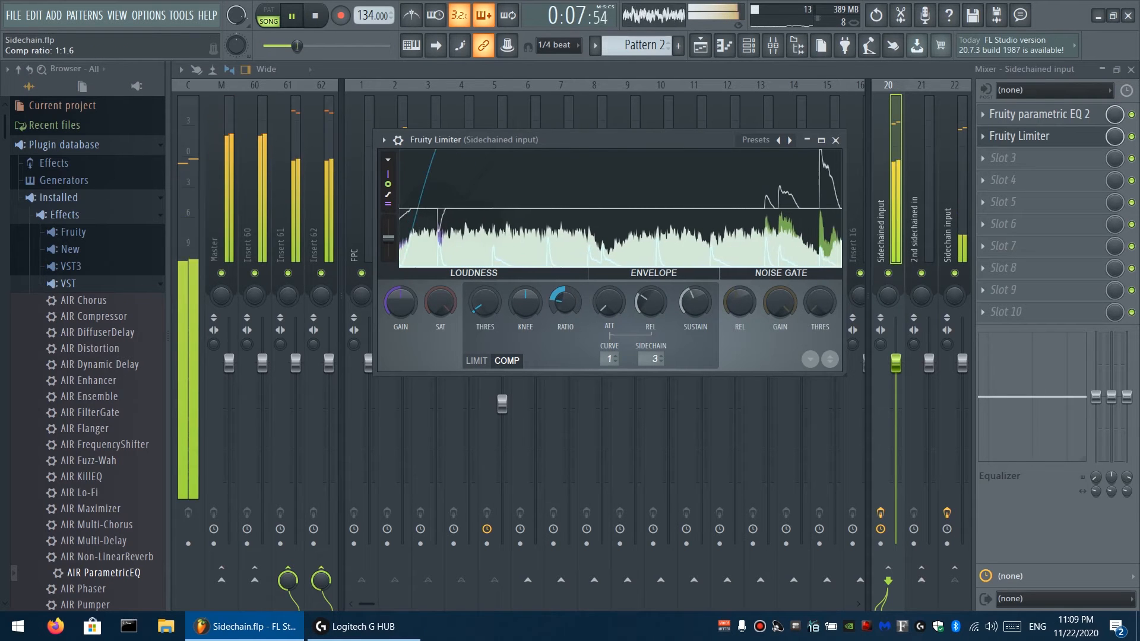
key(space)
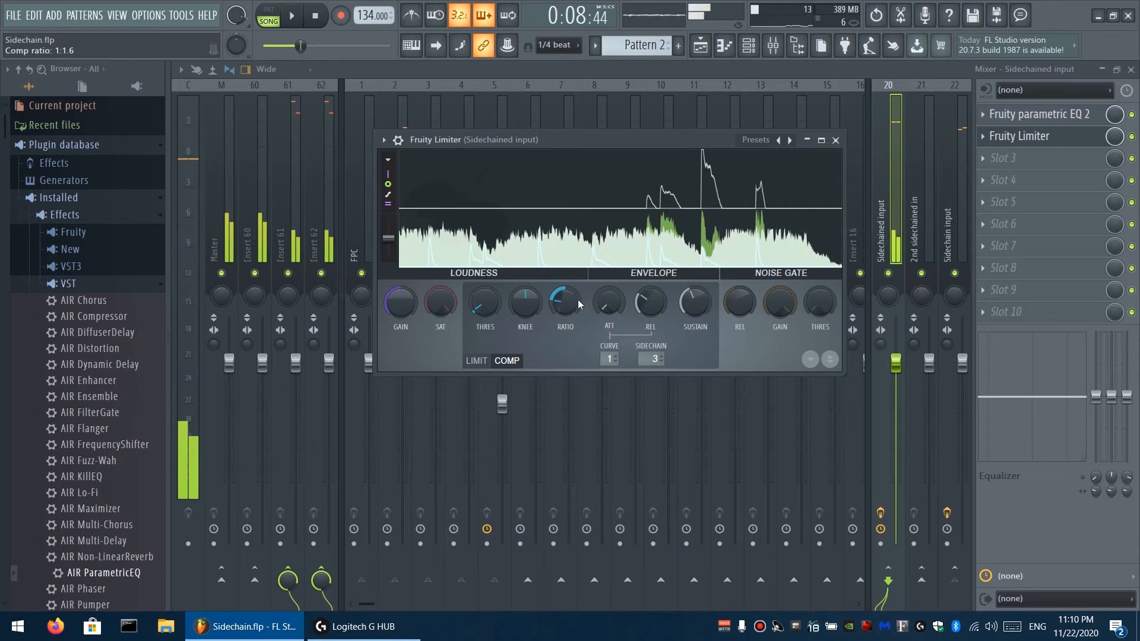
drag(572, 305, 571, 285)
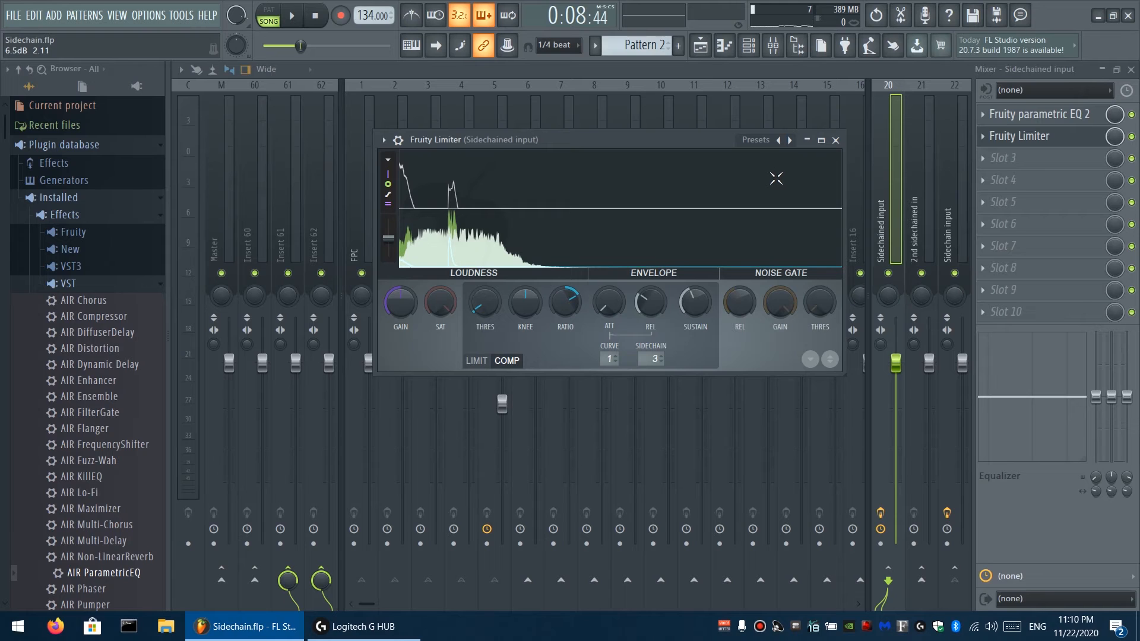
Close the Fruity Limiter editor and open the Playlist
click(835, 141)
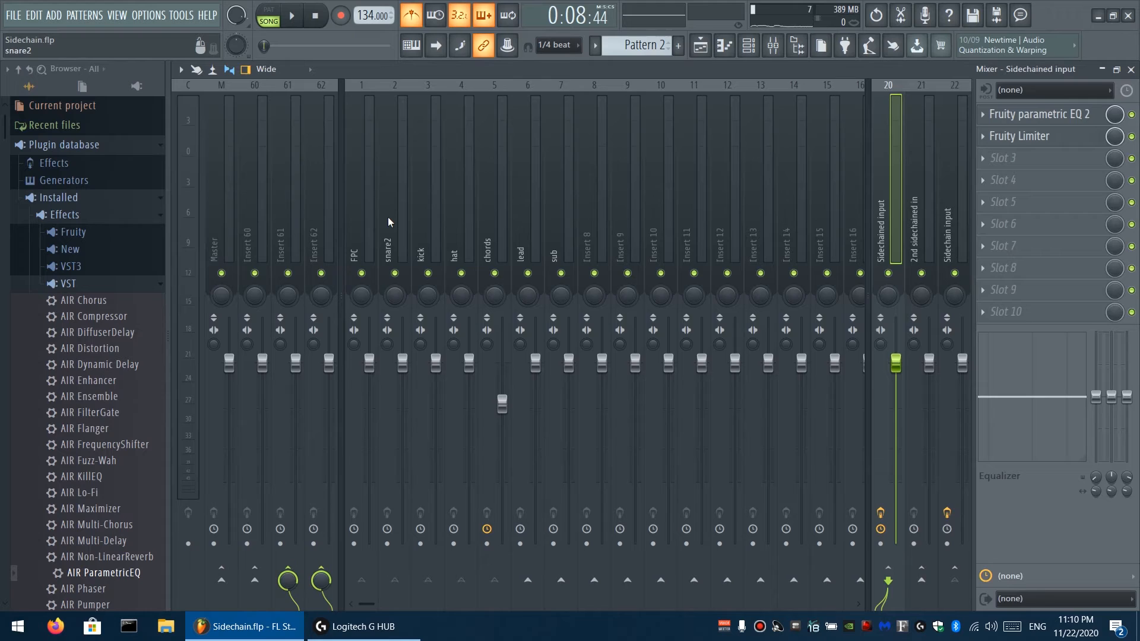
key(F5)
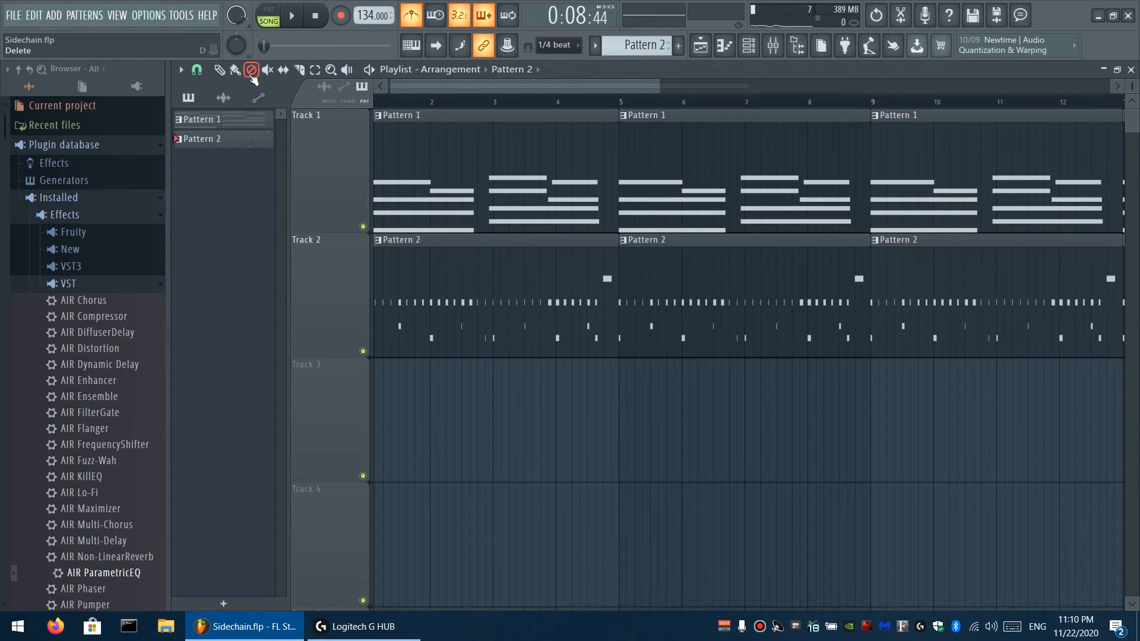
Switch to the Draw tool, create a new pattern with its default name and arm recording
key(p)
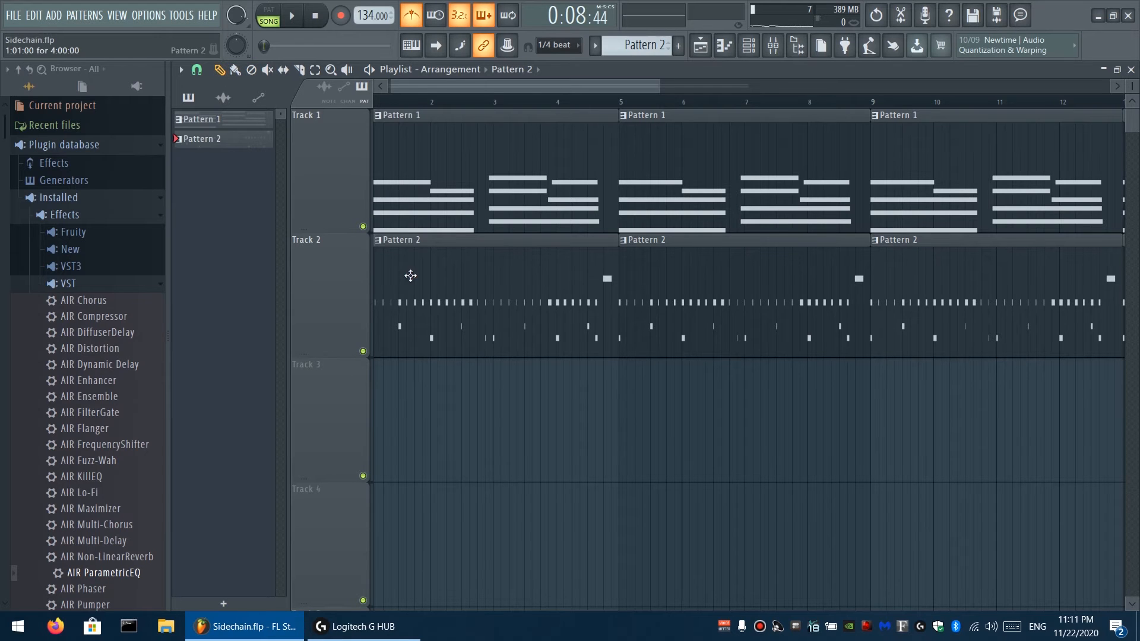
key(F4)
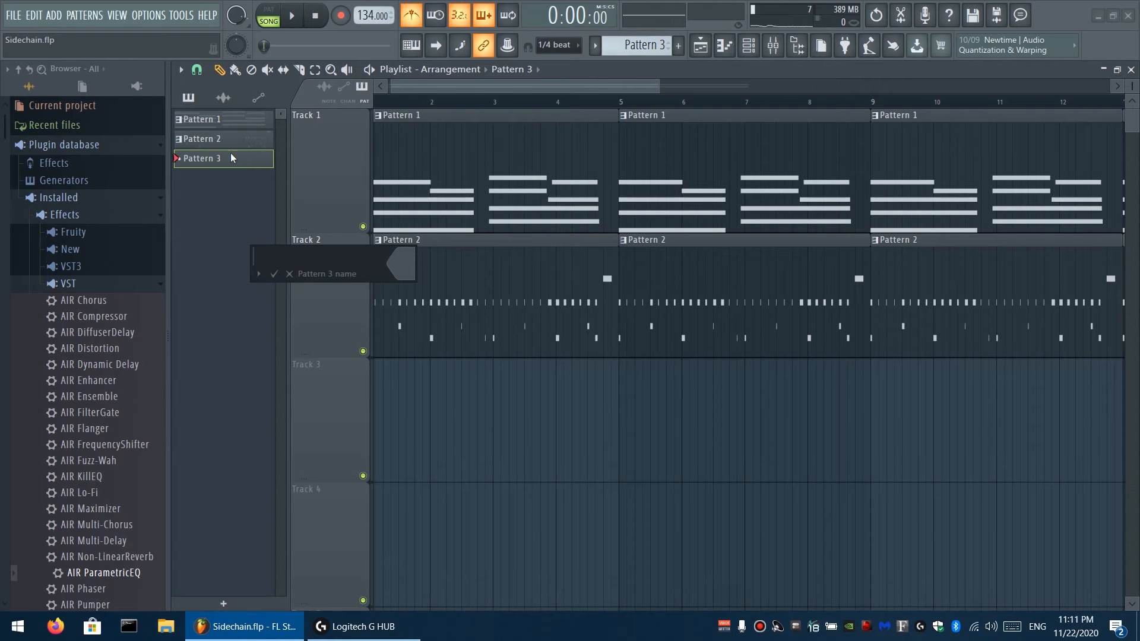
key(Return)
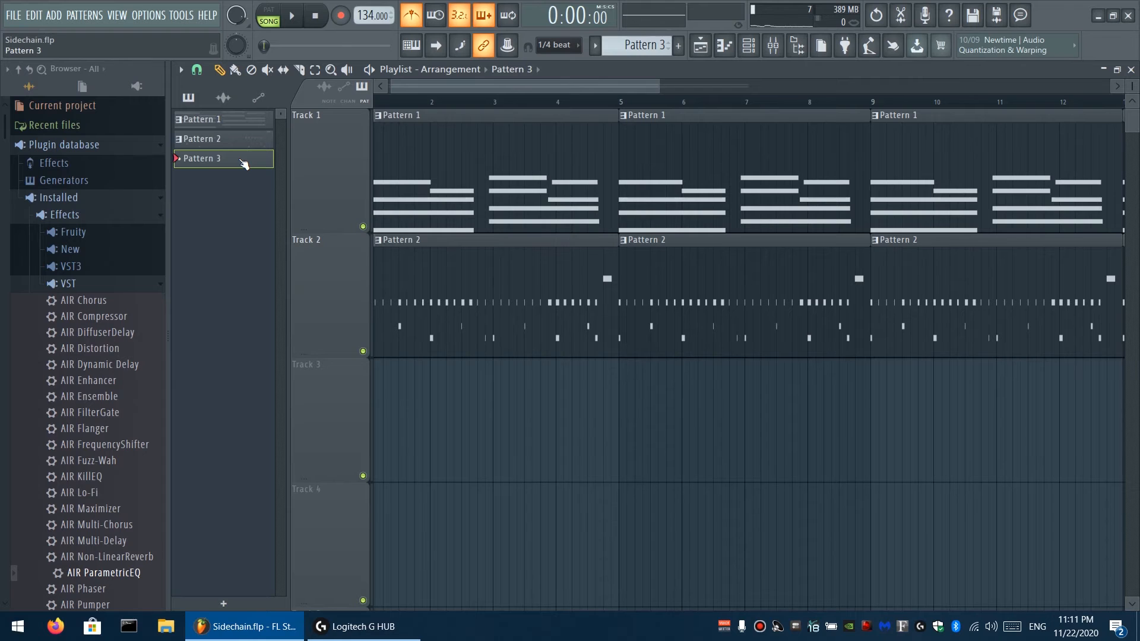
key(r)
key(F2)
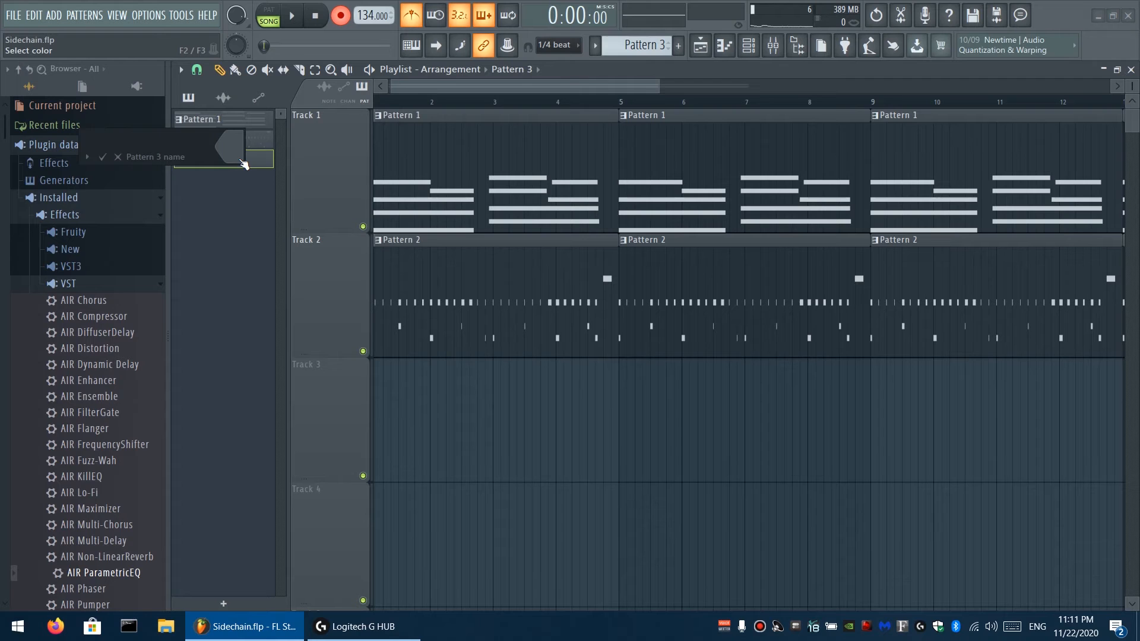
key(Return)
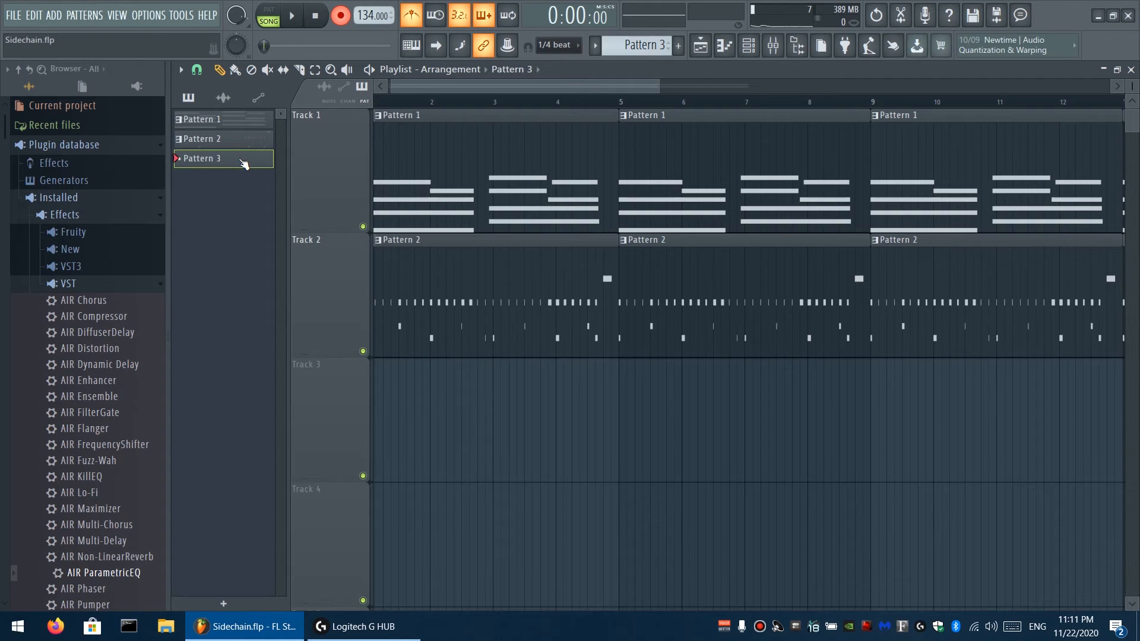
Select the Twist channel and record a short three-note part into the new pattern on Track 3
key(F6)
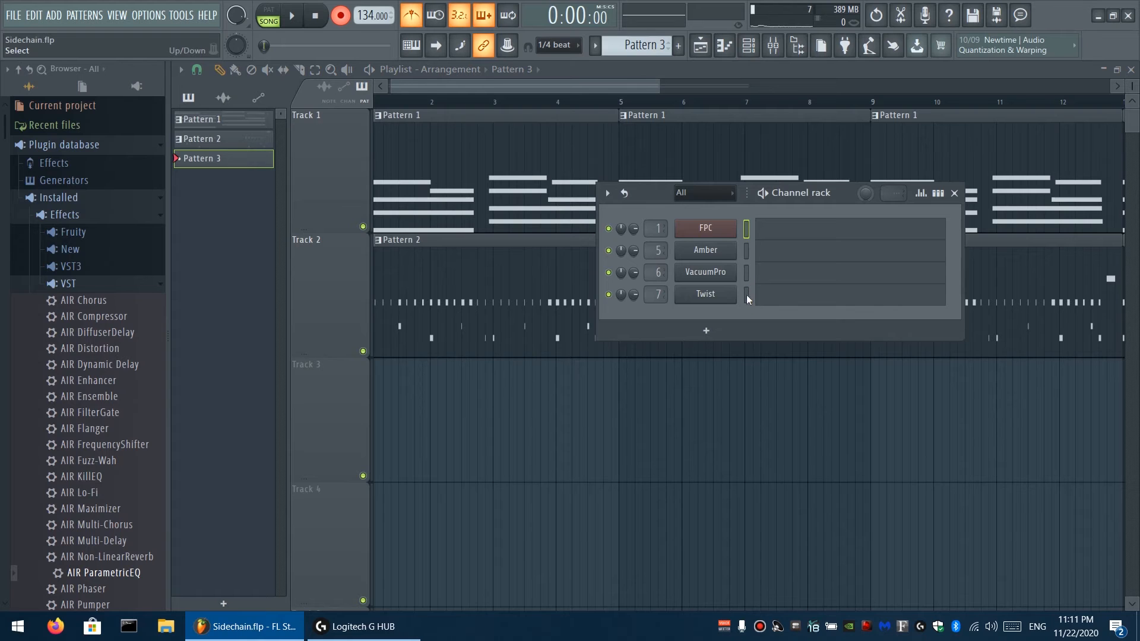
key(F6)
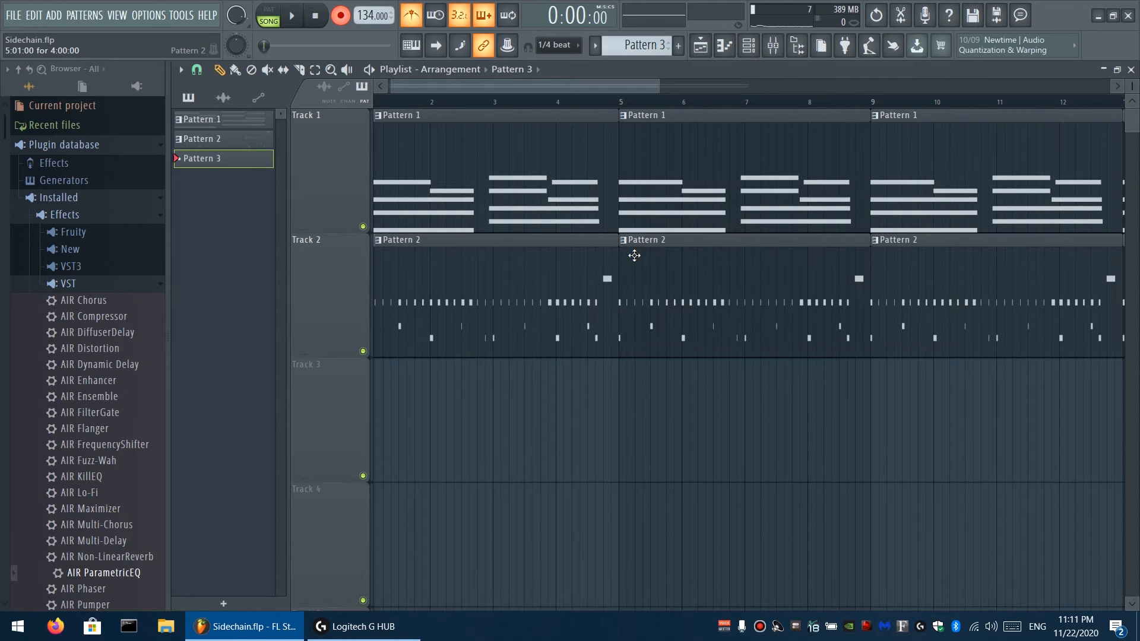
key(space)
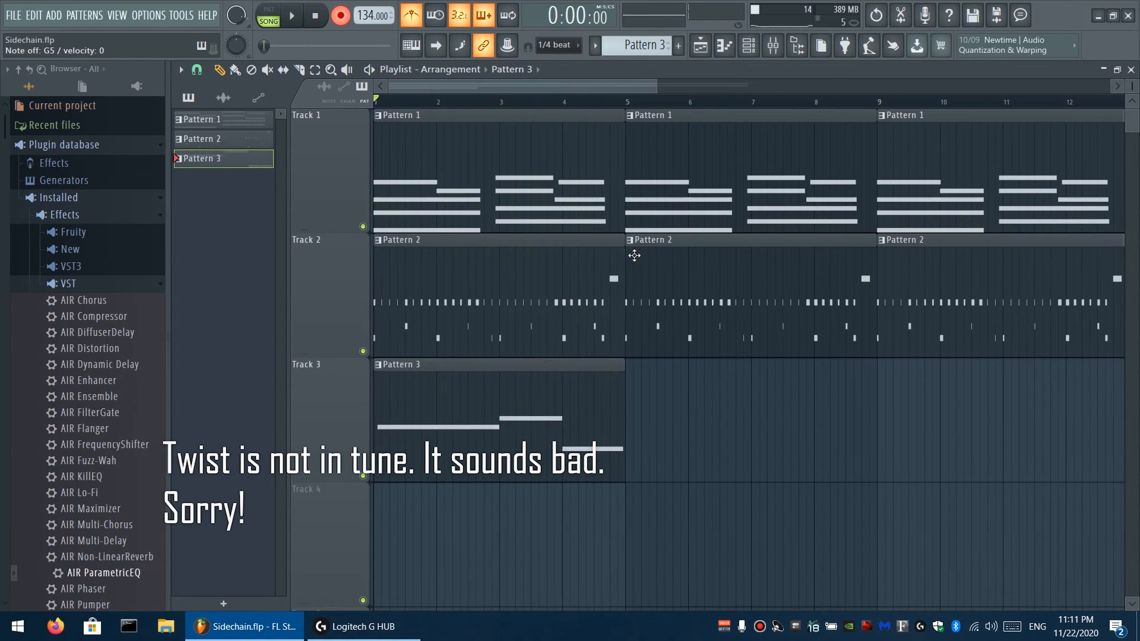
Create another empty pattern with its default name and check the selected channel in the Channel rack
key(F4)
key(Return)
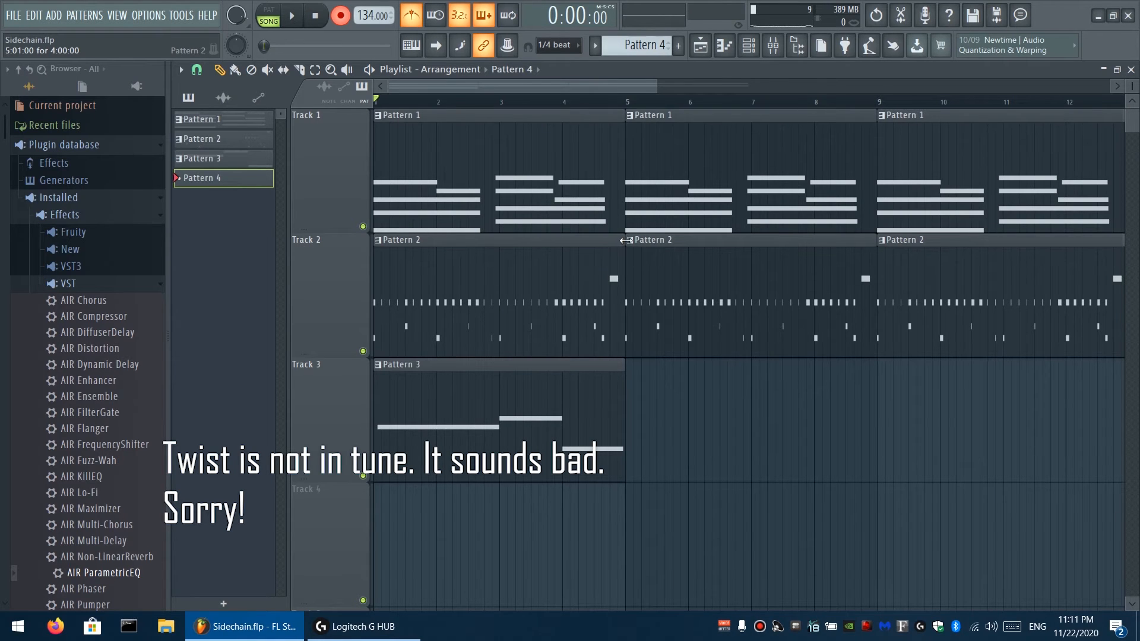
key(F6)
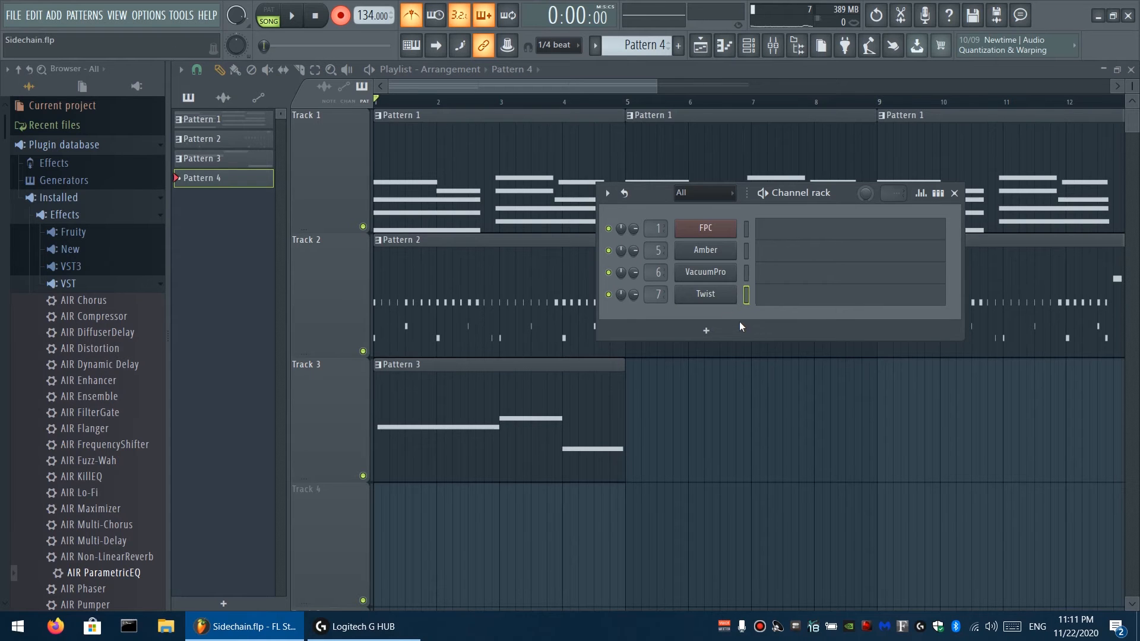
key(F6)
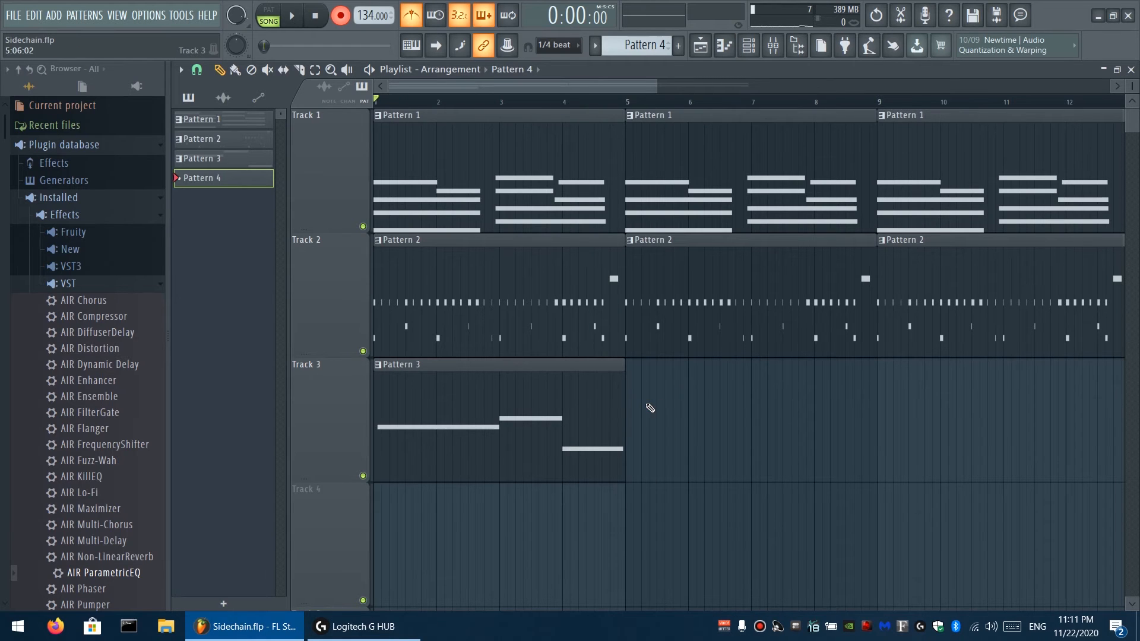
scroll(631, 380, down, 1)
scroll(631, 380, down, 2)
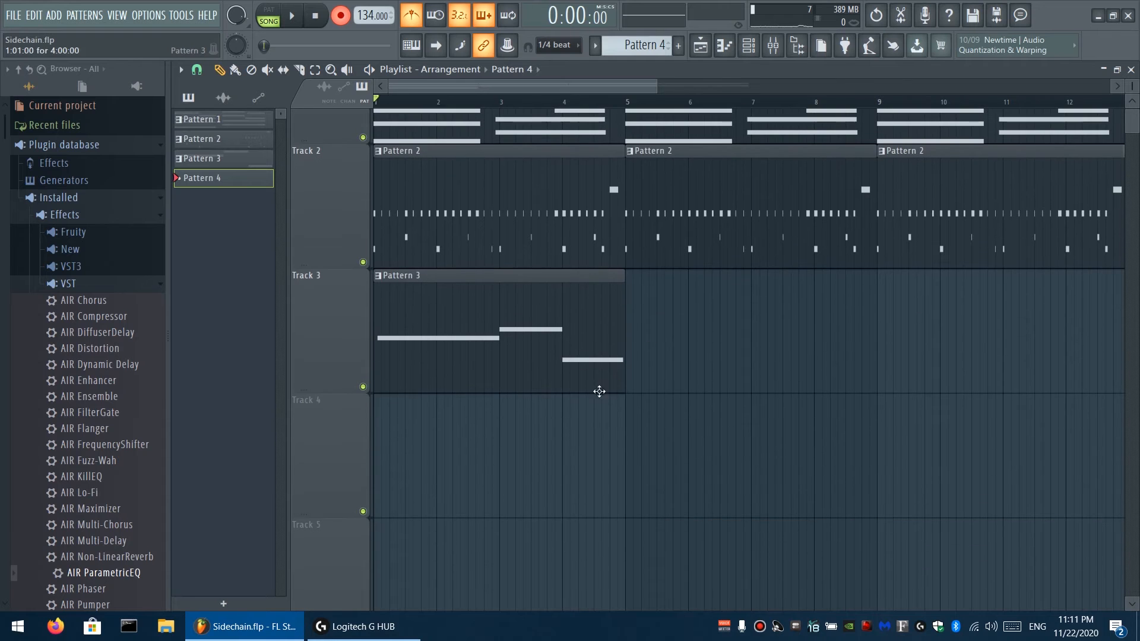
scroll(511, 330, up, 2)
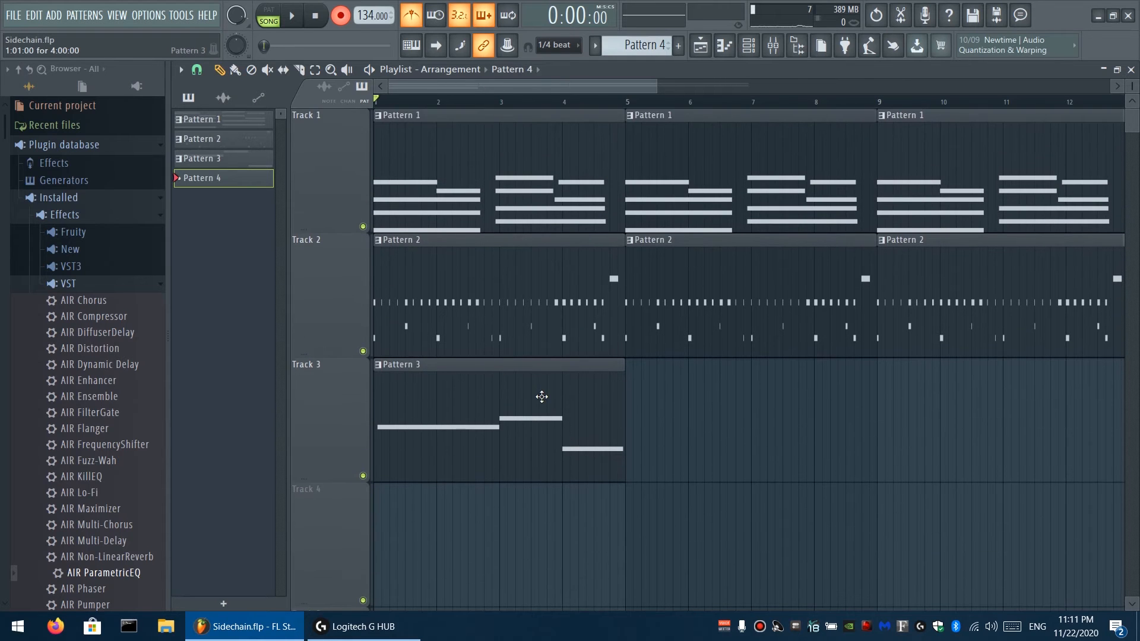
scroll(547, 374, down, 1)
scroll(580, 412, up, 1)
scroll(600, 423, down, 2)
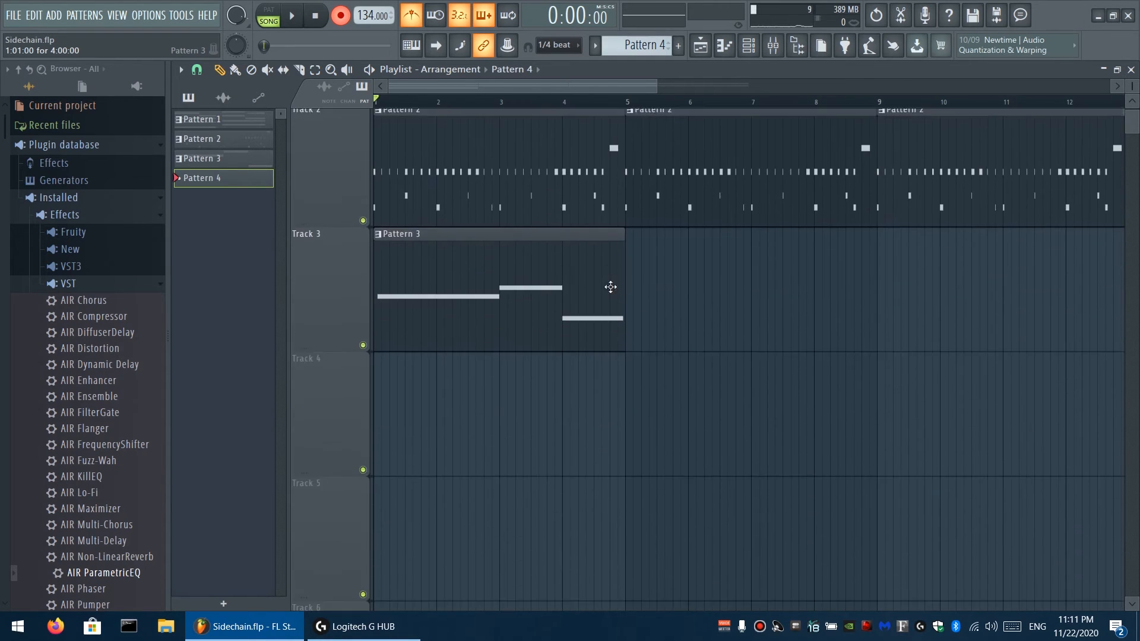
Create an automation clip for the volume fader of the chords mixer track
key(F9)
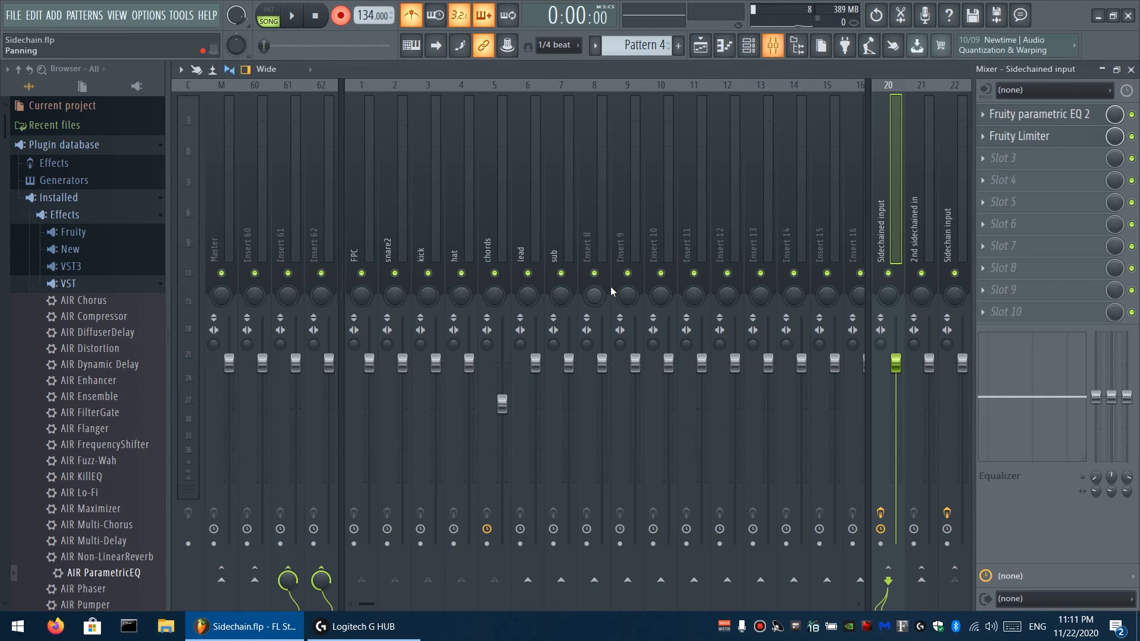
click(492, 208)
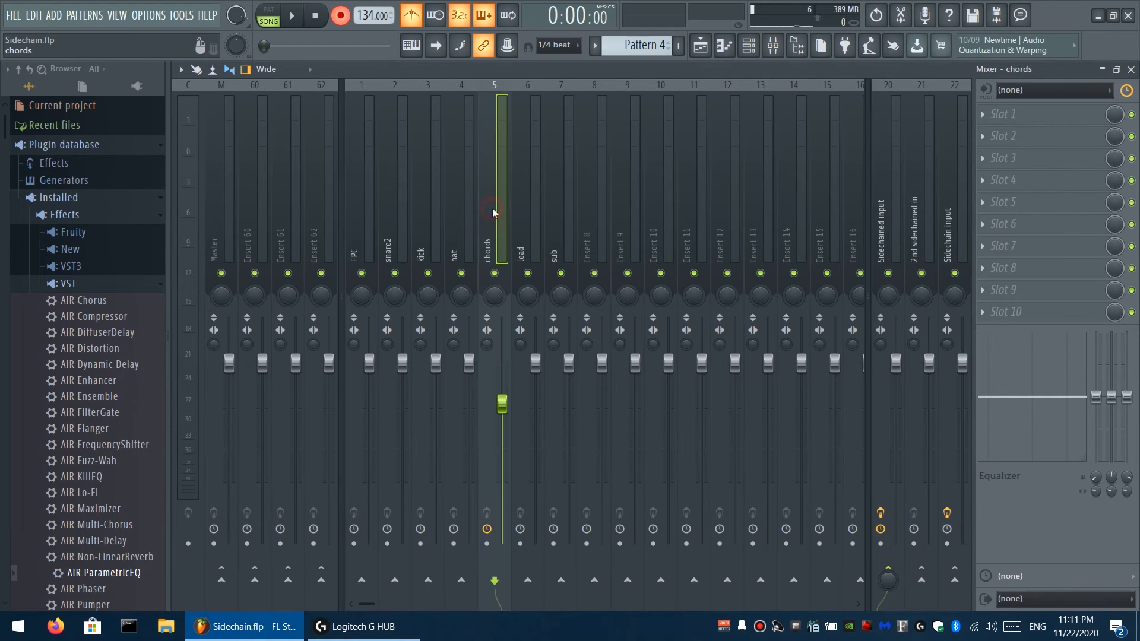
right_click(504, 409)
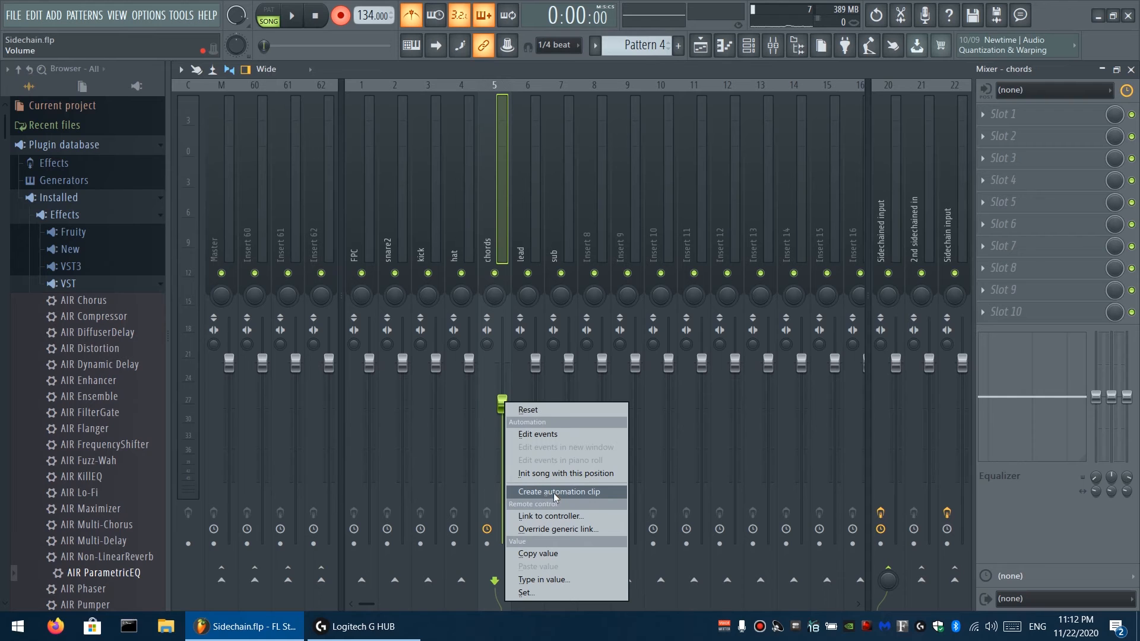
key(Escape)
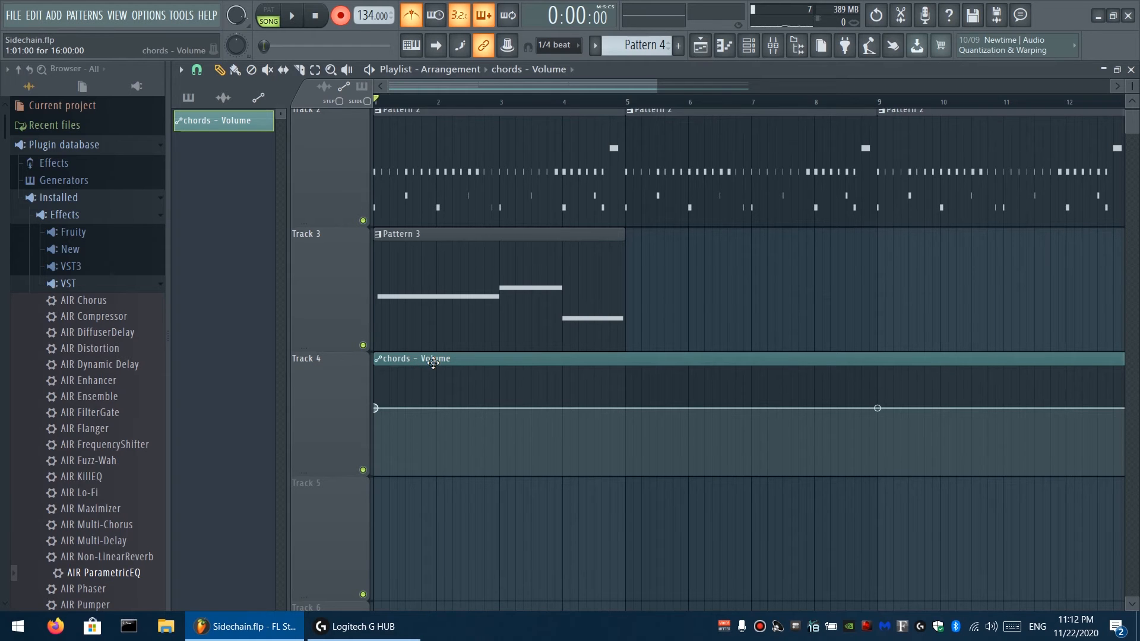
Add an automation point at bar 3 of the chords volume clip and give it the first point's copied value
right_click(378, 408)
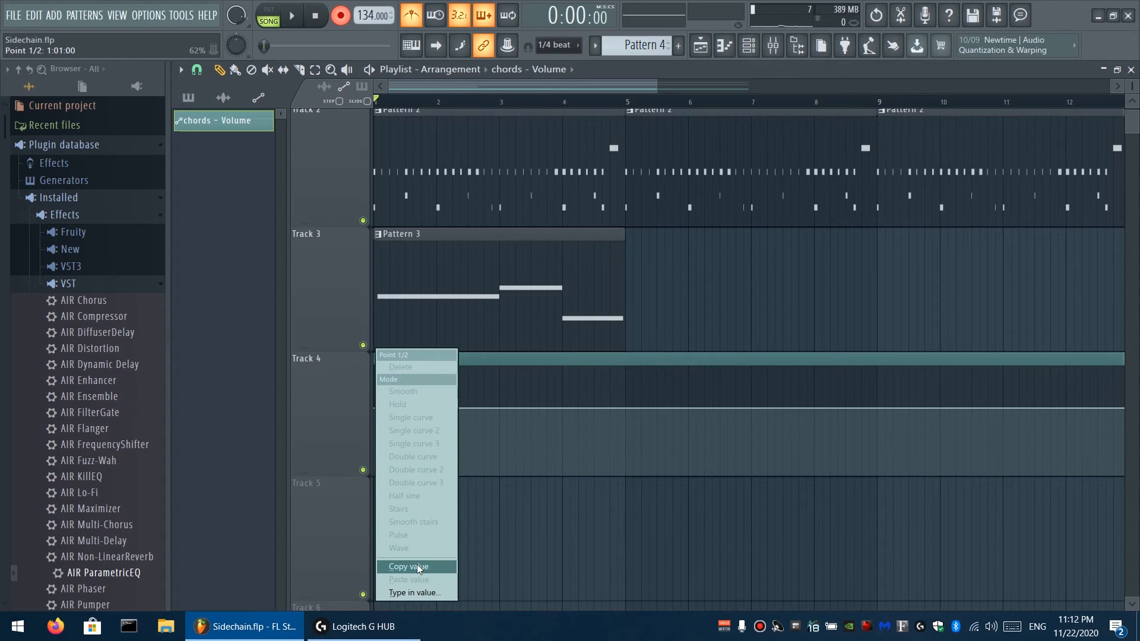
click(414, 384)
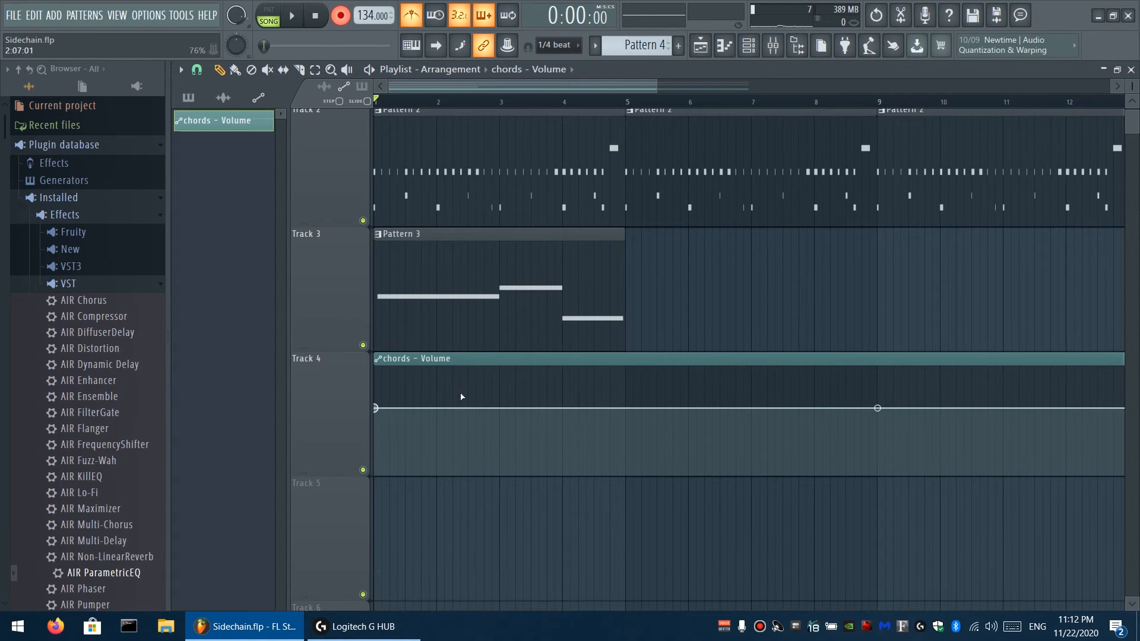
right_click(501, 408)
drag(501, 409, 503, 442)
right_click(502, 443)
click(518, 580)
Add a point at bar 4 pulled down to the clip's bottom and lower the bar 3 point to 38%
scroll(567, 419, down, 2)
scroll(585, 367, up, 1)
drag(562, 390, 567, 453)
drag(500, 380, 500, 406)
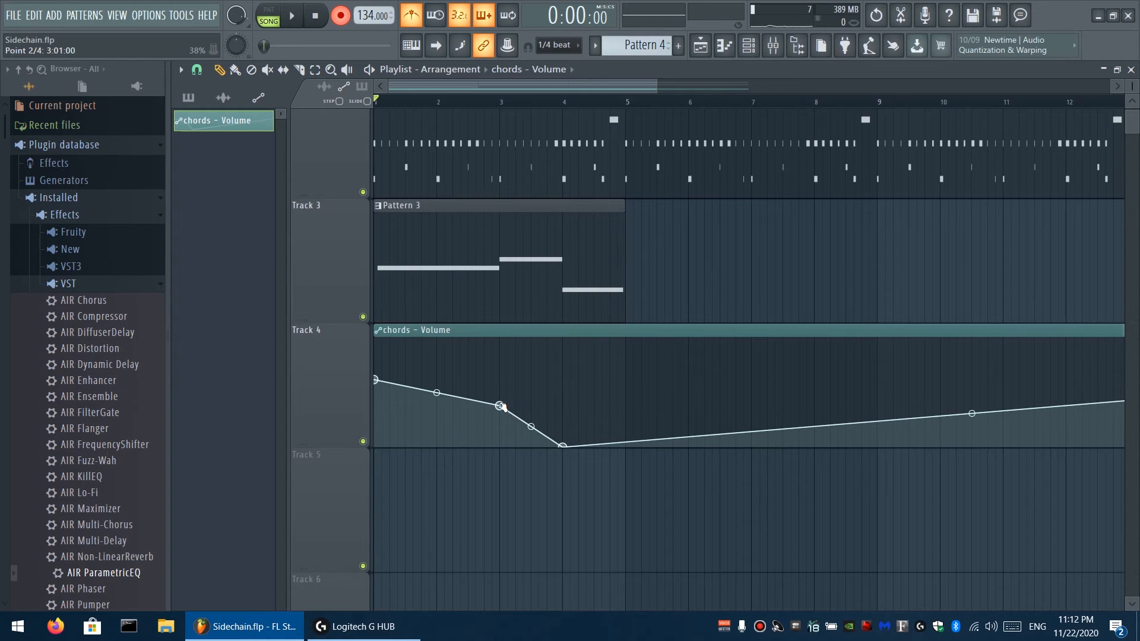
Copy the bar 3 point's value to the bar 4 point and add a point at the same level just after bar 11
right_click(500, 407)
click(525, 417)
drag(564, 444, 562, 405)
drag(972, 414, 1019, 405)
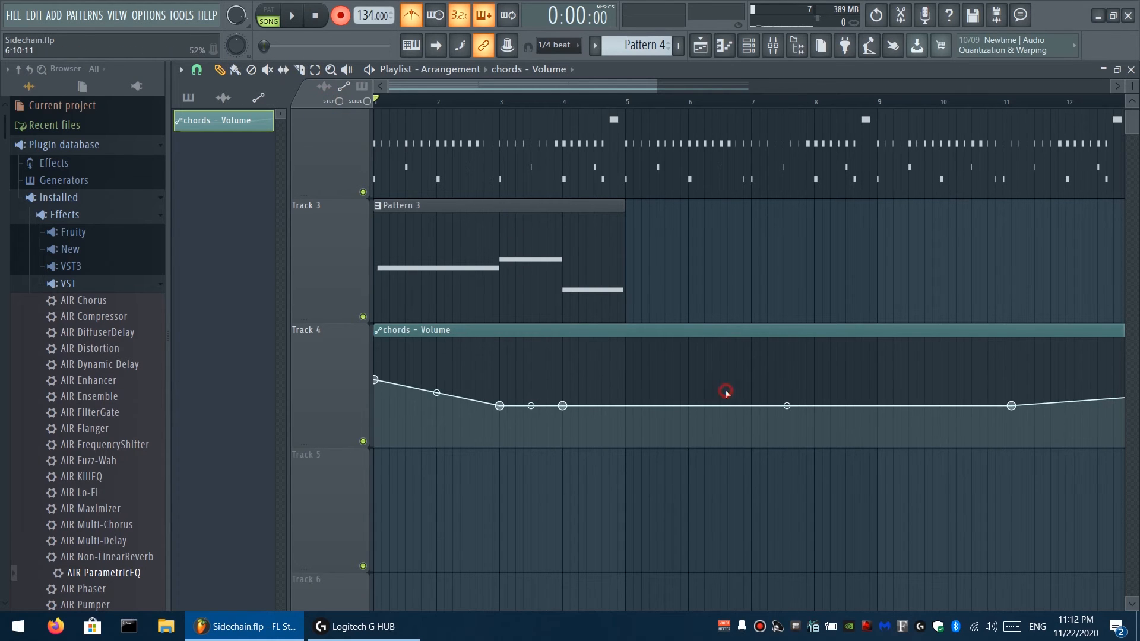
Add an automation point at bar 7 of the chords volume clip and delete it again
drag(725, 393, 758, 401)
right_click(752, 398)
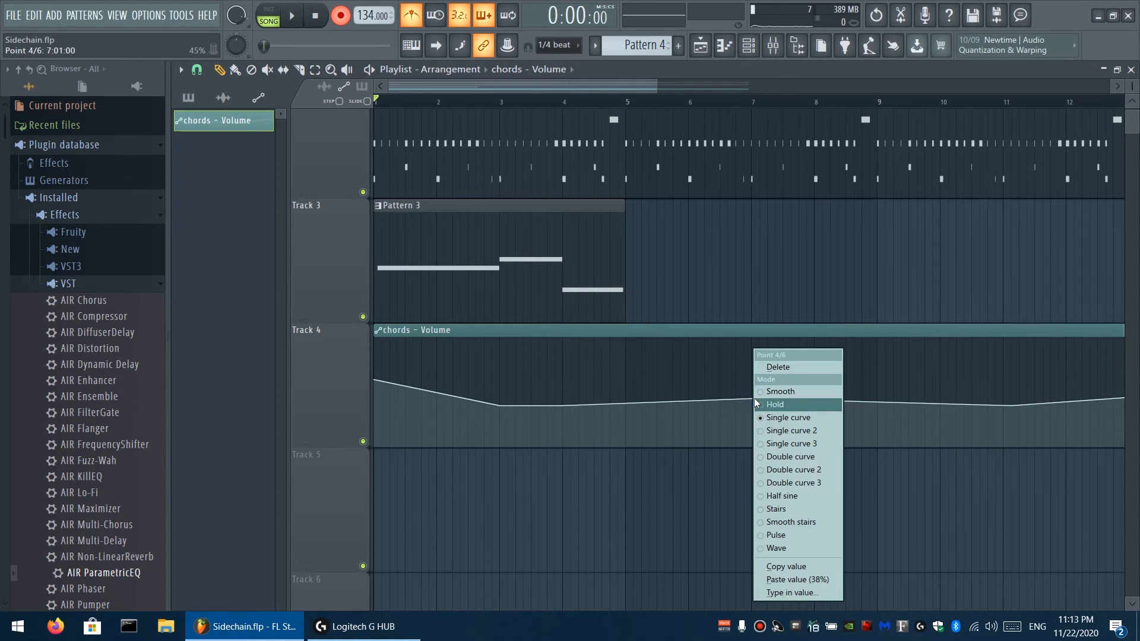
click(755, 402)
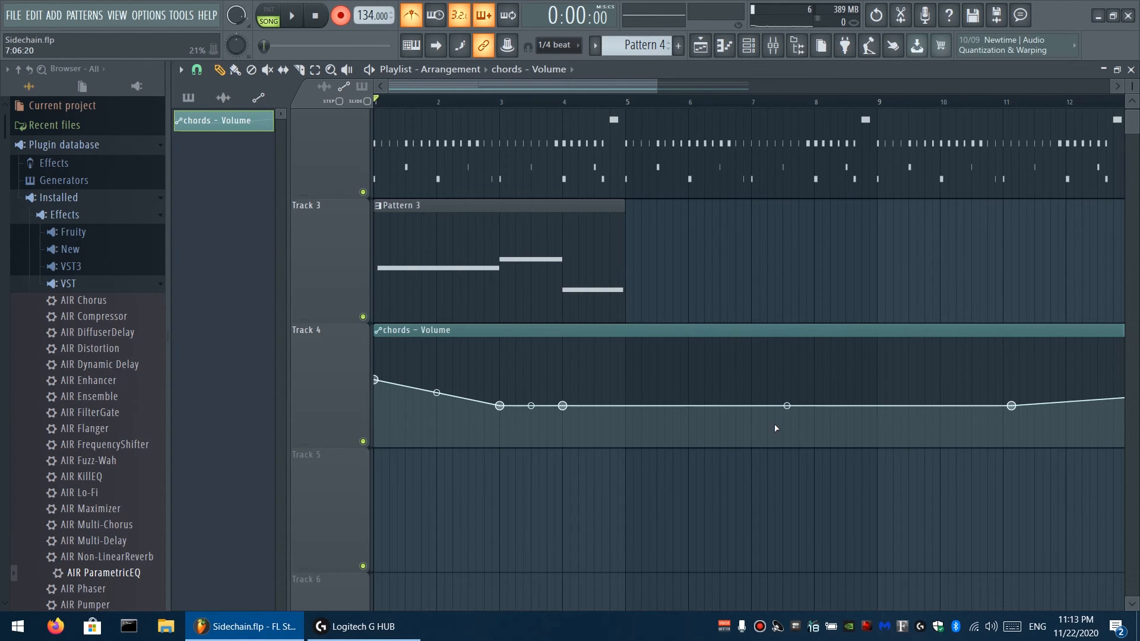
Turn on Step editing, draw a freehand volume wave from bar 6 to past bar 12, and undo it
click(339, 101)
mouse_move(689, 388)
mouse_down()
mouse_move(762, 414)
mouse_move(866, 392)
mouse_move(1021, 437)
mouse_move(1067, 393)
mouse_move(1113, 412)
mouse_up()
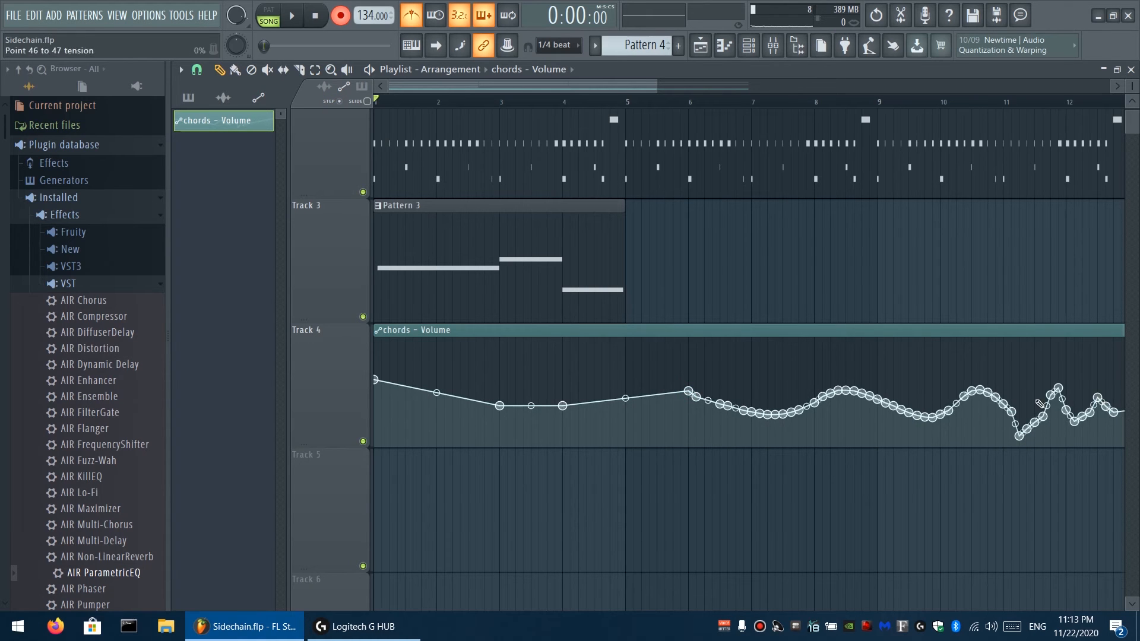
key(ctrl+z)
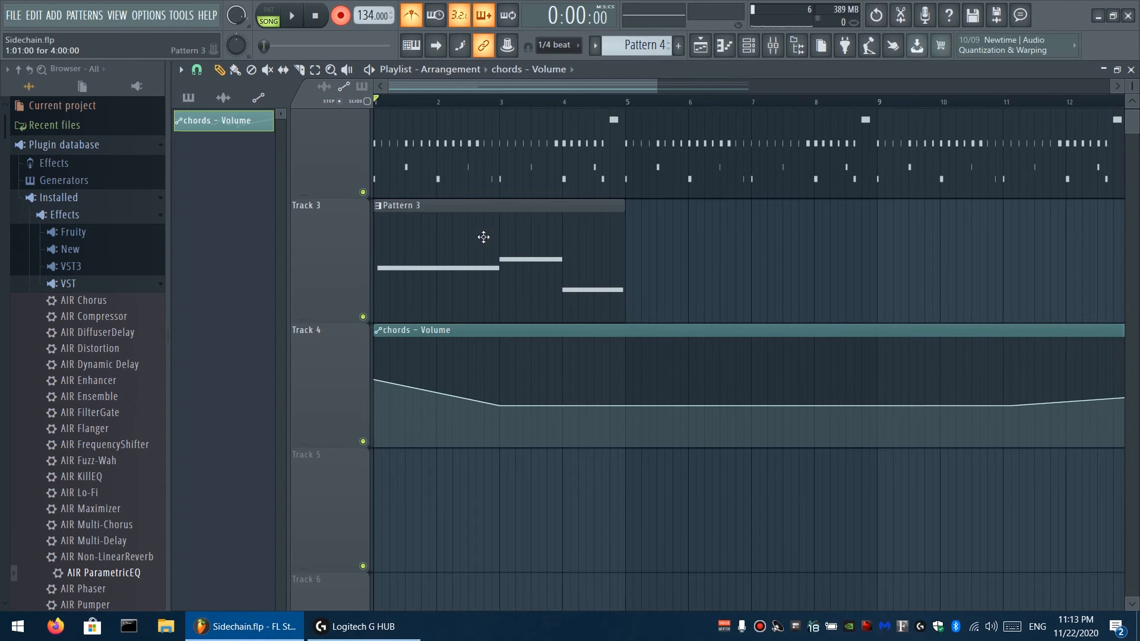
Switch to Slide editing, add a point just before bar 7, and slide the following points earlier to about bar 10
click(368, 101)
right_click(752, 404)
drag(761, 389, 737, 402)
drag(995, 406, 681, 380)
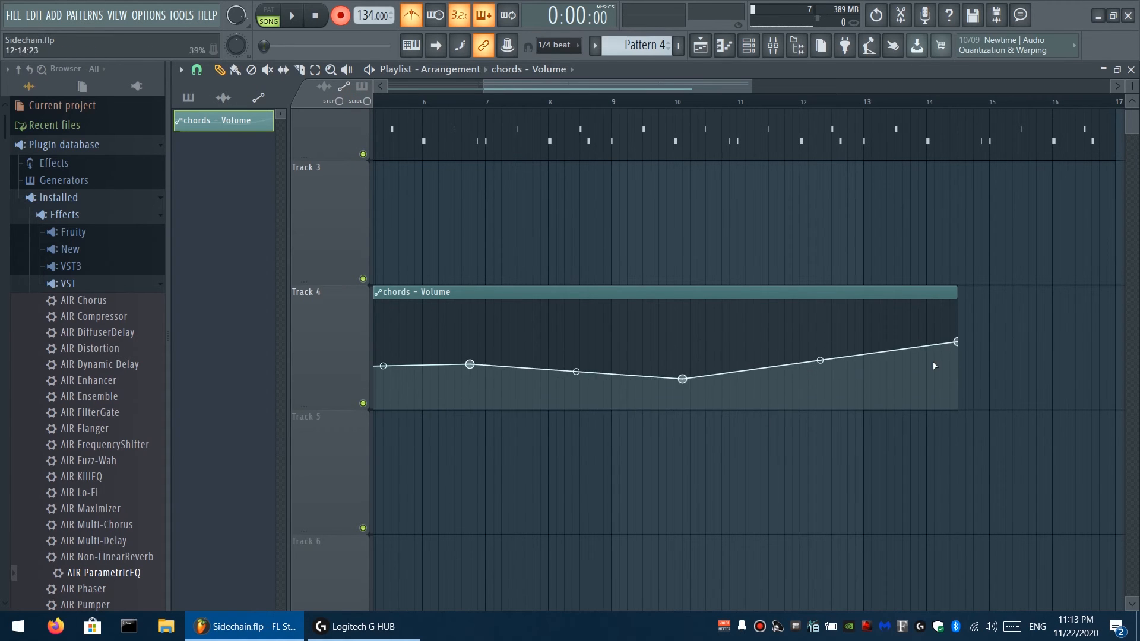
Delete the last two points of the chords volume clip so it ends just before bar 7
drag(638, 267, 842, 274)
right_click(885, 386)
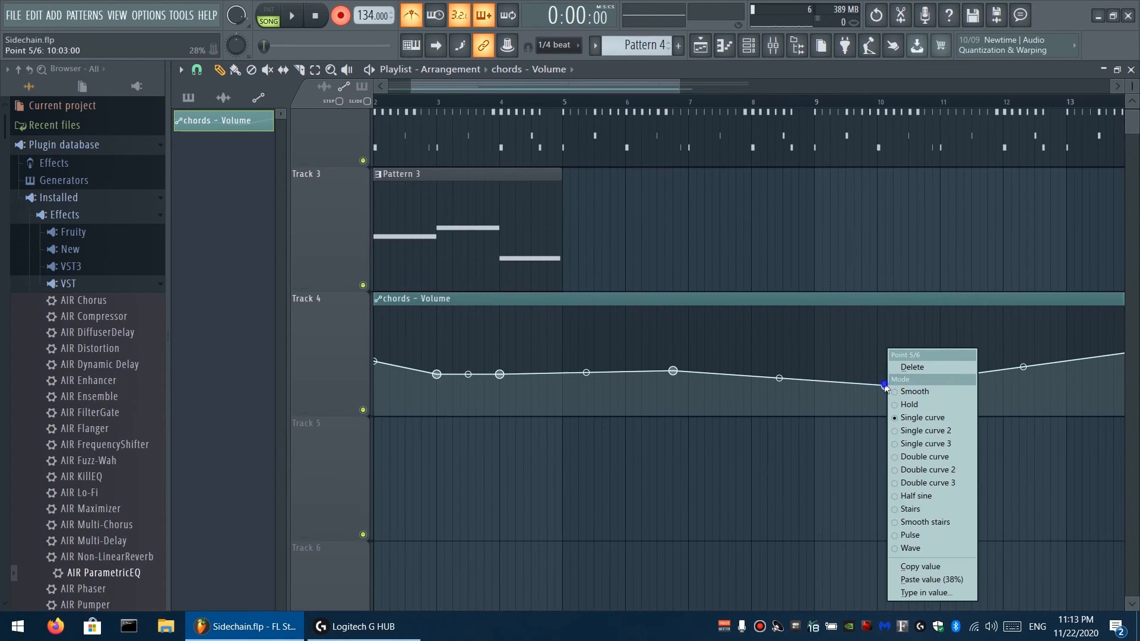
click(912, 367)
drag(1034, 369, 819, 362)
right_click(946, 341)
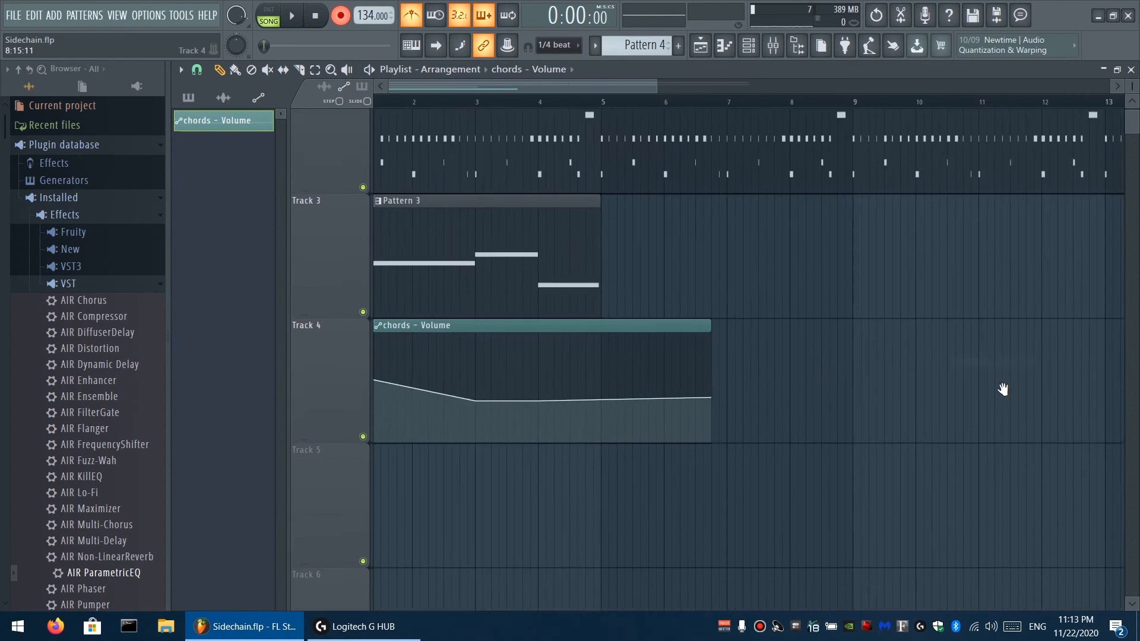
Raise the chords volume point at bar 4 to 50% and pull the clip's end point higher and slightly earlier
scroll(877, 384, up, 2)
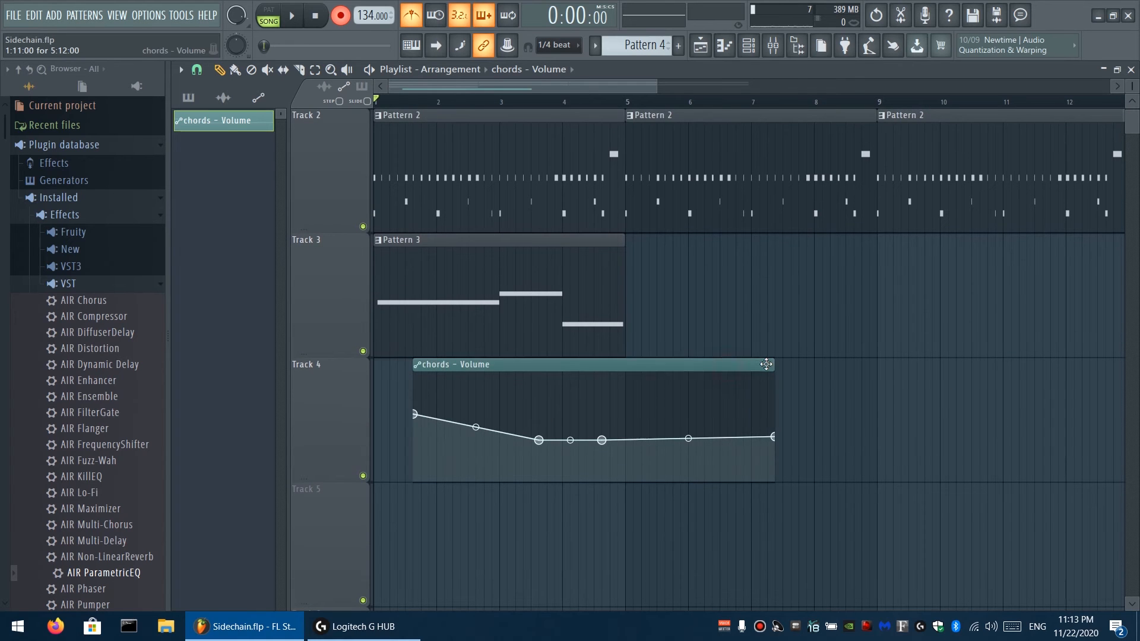
scroll(569, 416, up, 3)
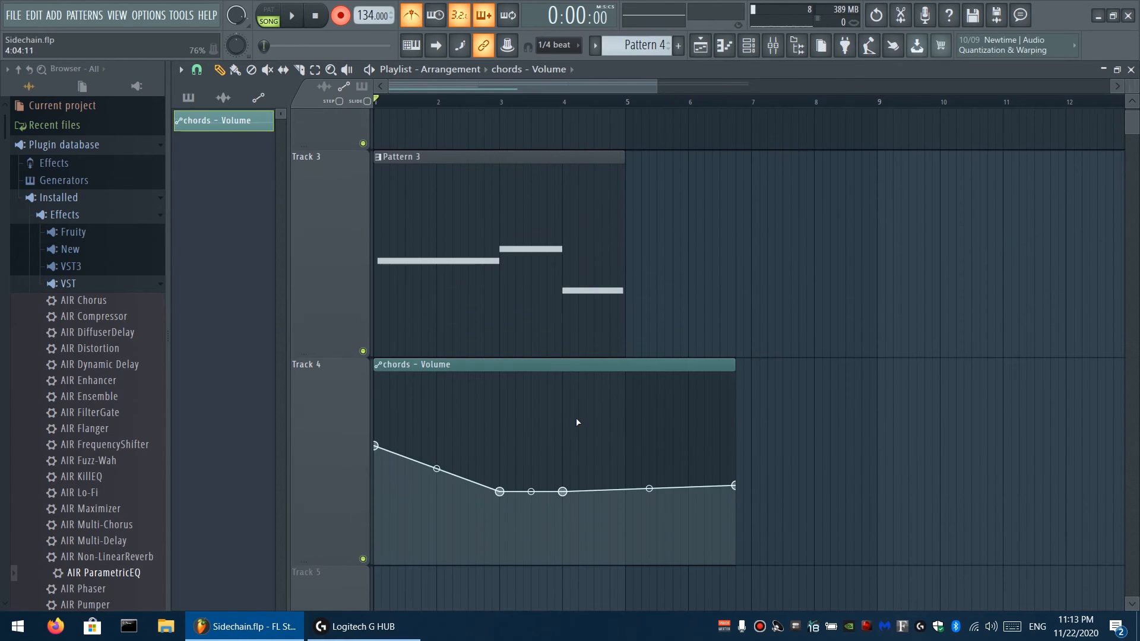
scroll(576, 422, down, 1)
mouse_move(573, 419)
drag(564, 424, 564, 401)
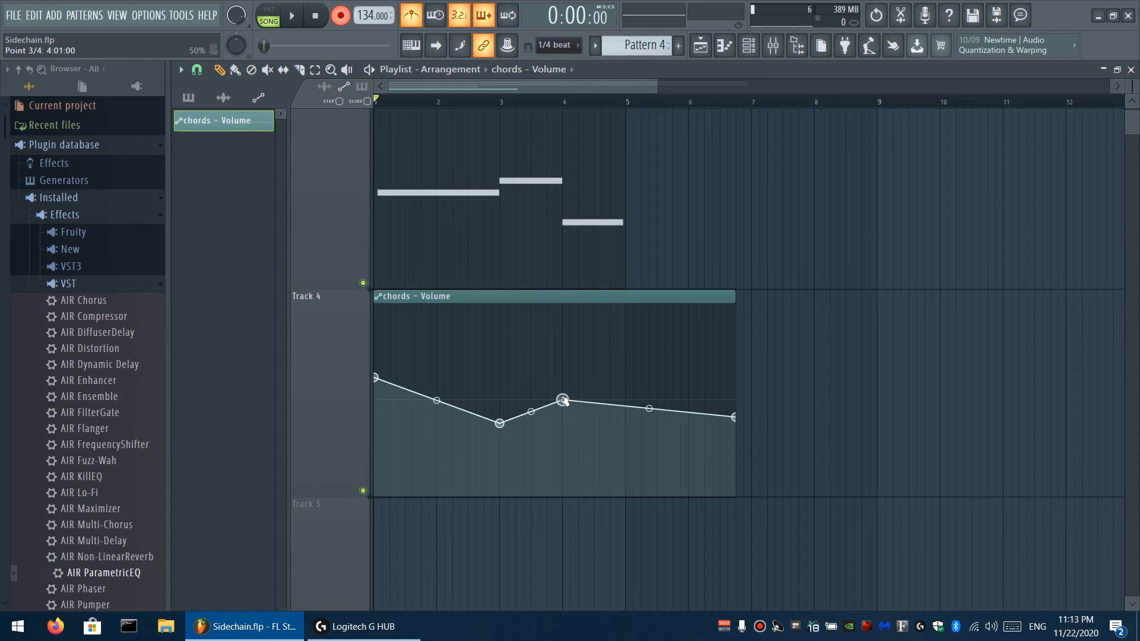
drag(737, 417, 725, 374)
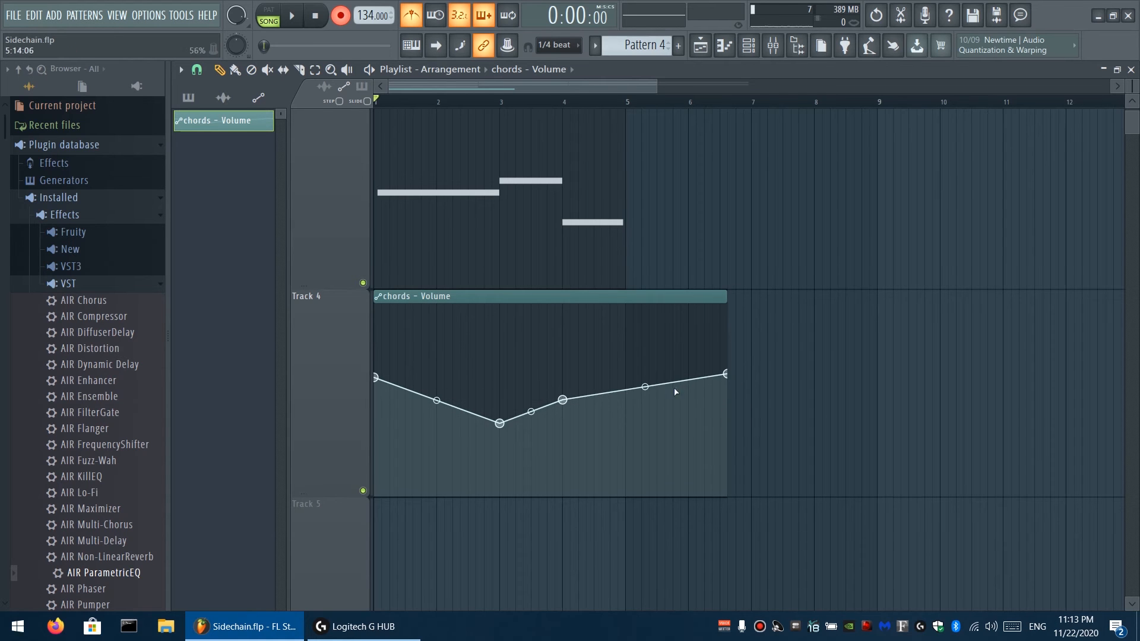
Load AIR Distortion into effect Slot 1 of the chords mixer track
key(F6)
key(F9)
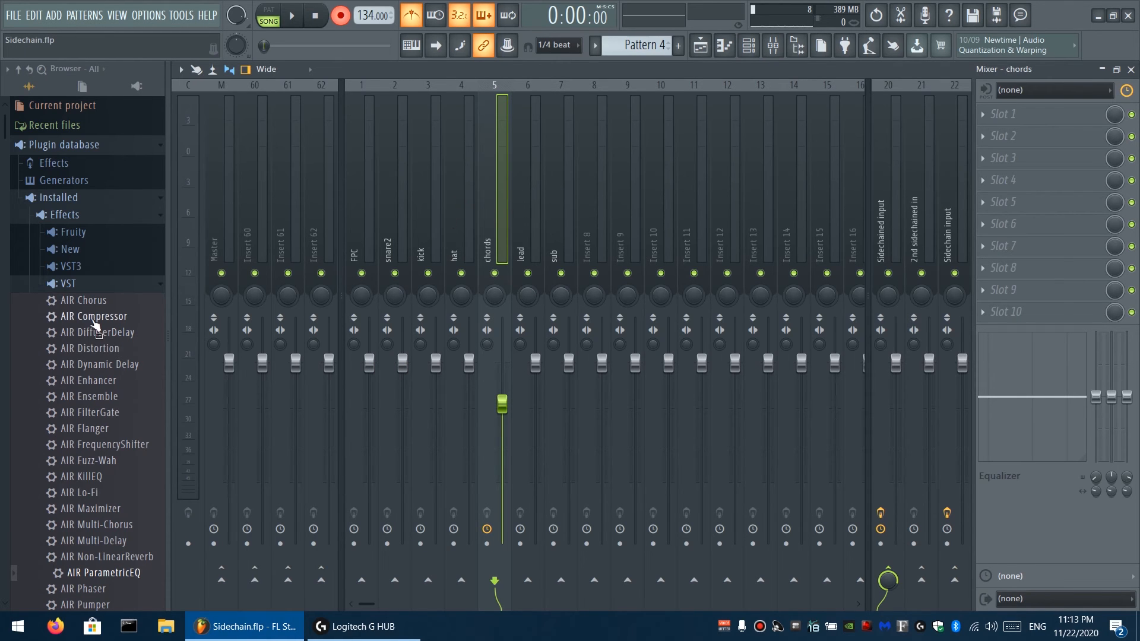
drag(113, 349, 1046, 115)
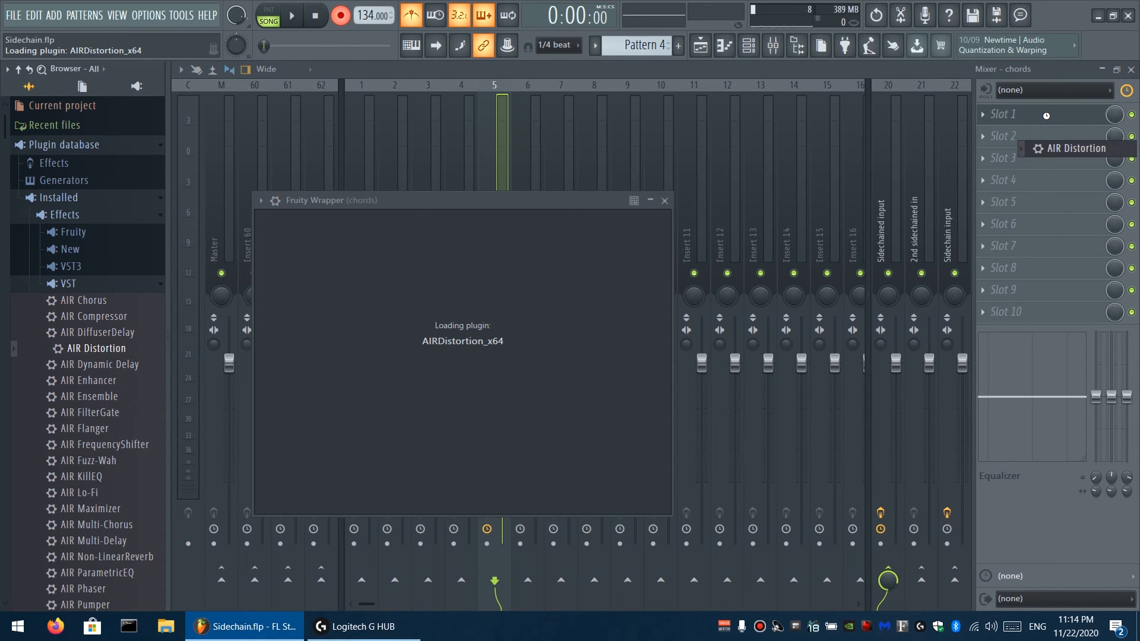
Open AIR Distortion on the chords mixer track, lower its Mix to 95%, and create an automation clip for that Mix parameter
click(318, 193)
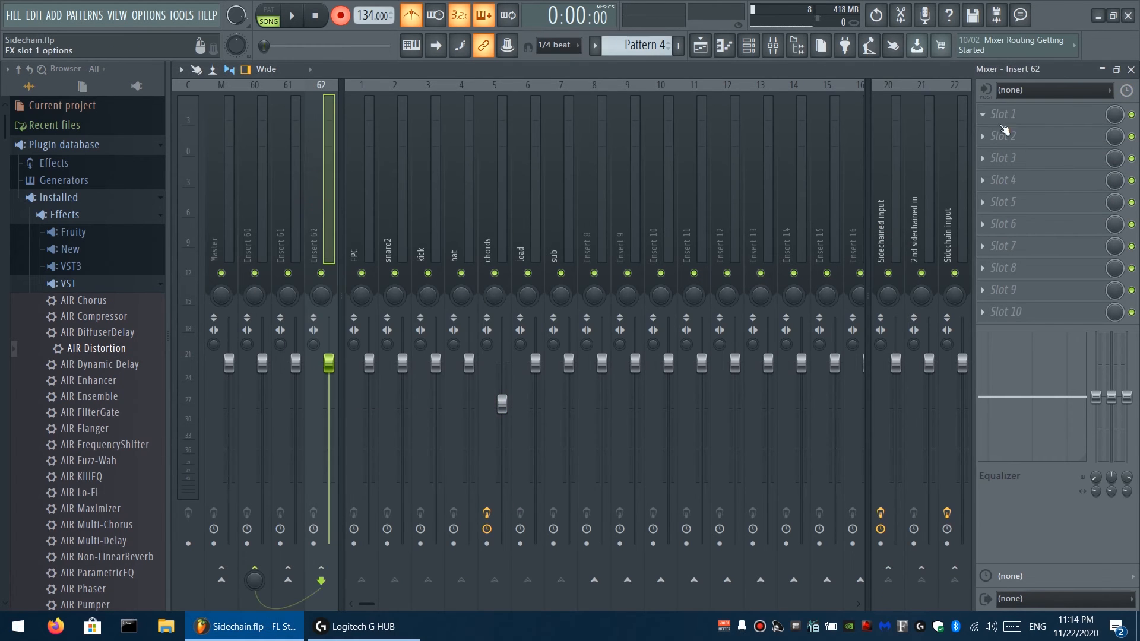
click(501, 226)
click(1045, 116)
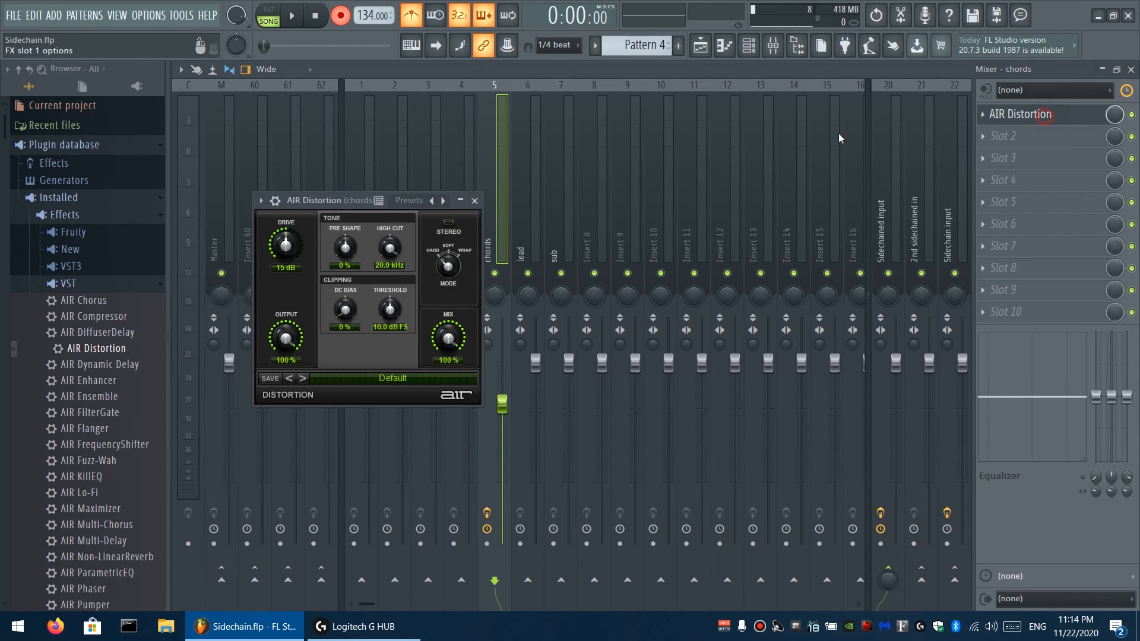
drag(355, 199, 733, 151)
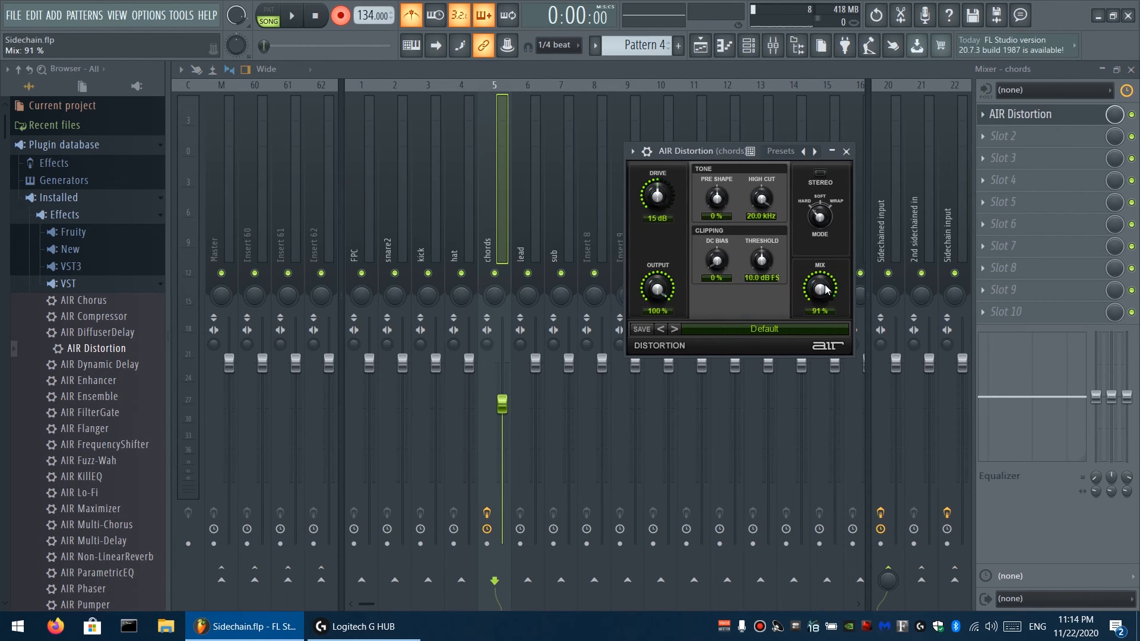
click(181, 15)
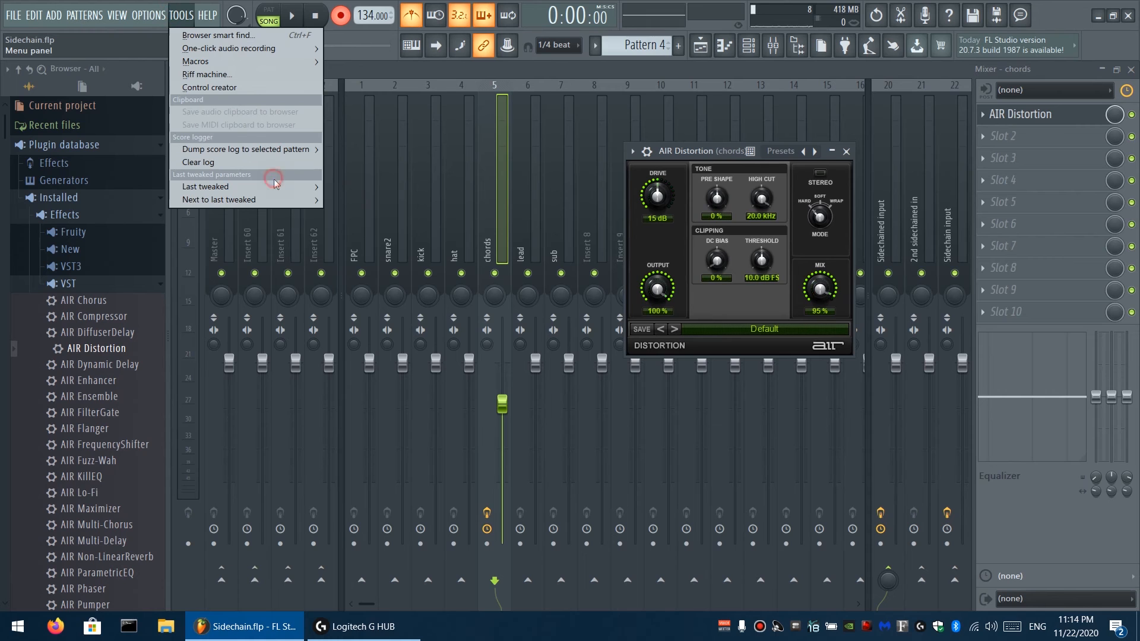
mouse_move(275, 185)
click(411, 254)
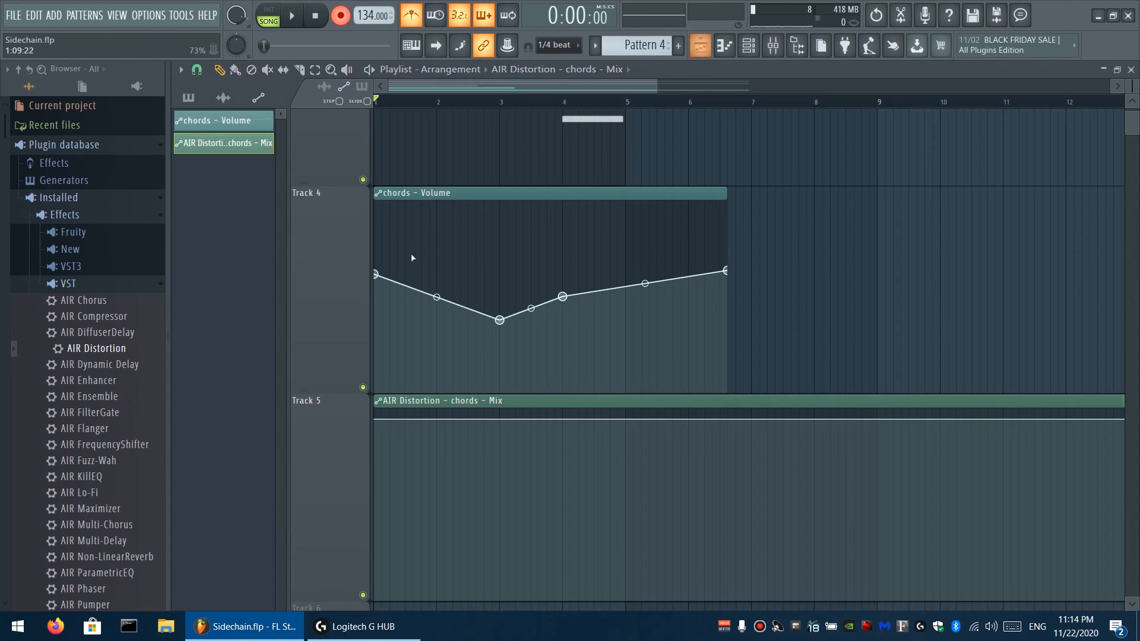
Add points to the distortion Mix clip at bar 4 at 41% and just before bar 7 at 0%
scroll(392, 321, down, 1)
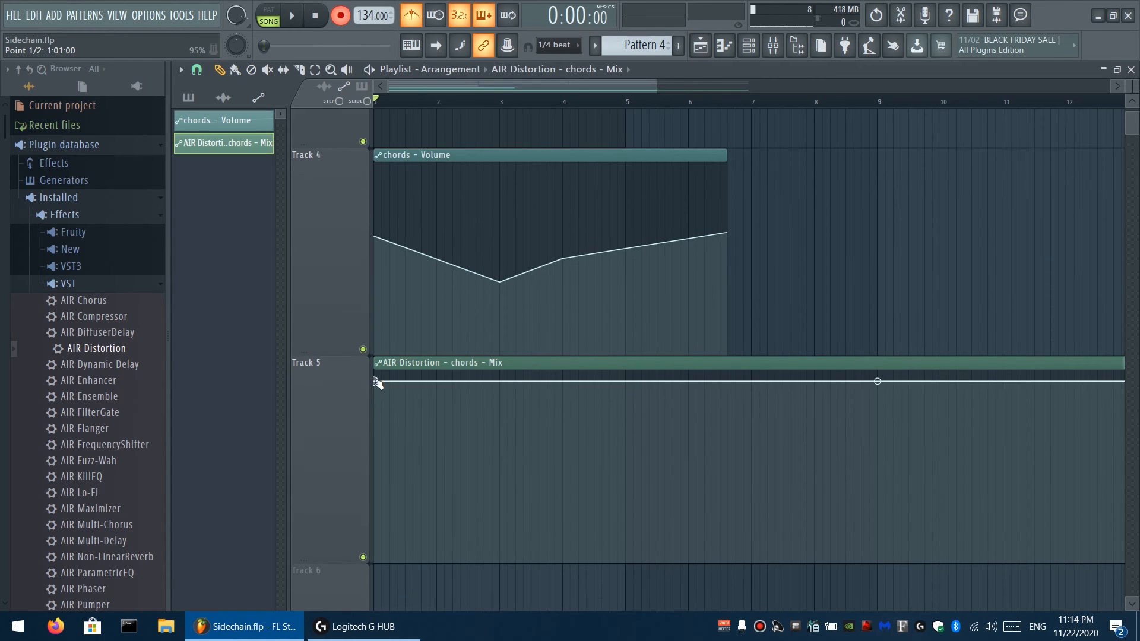
drag(516, 425, 563, 485)
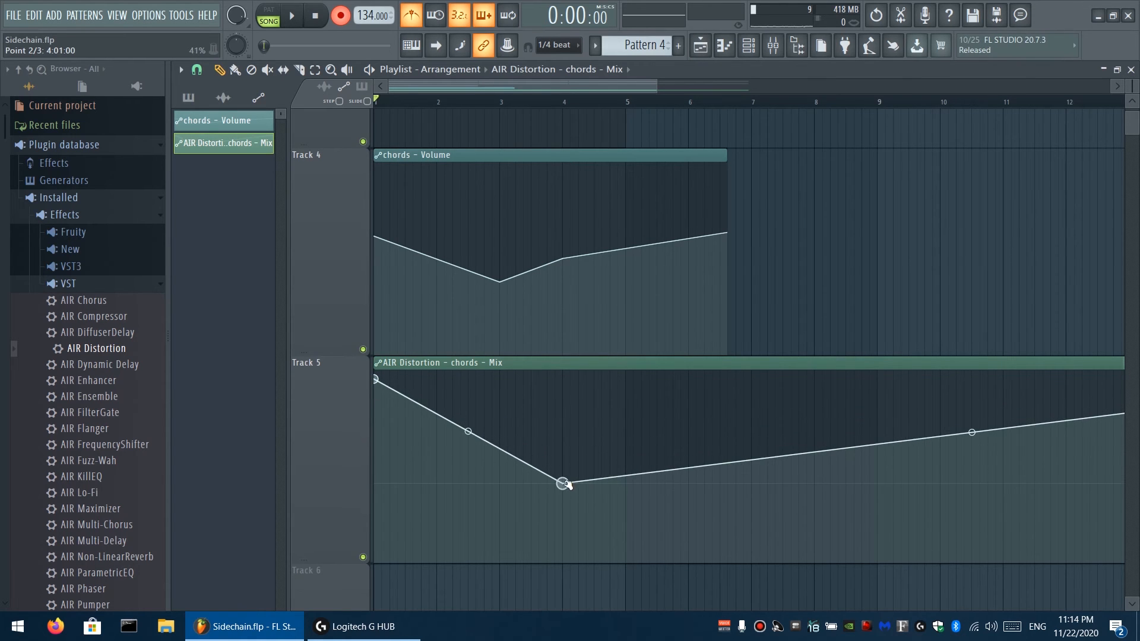
drag(688, 472, 741, 599)
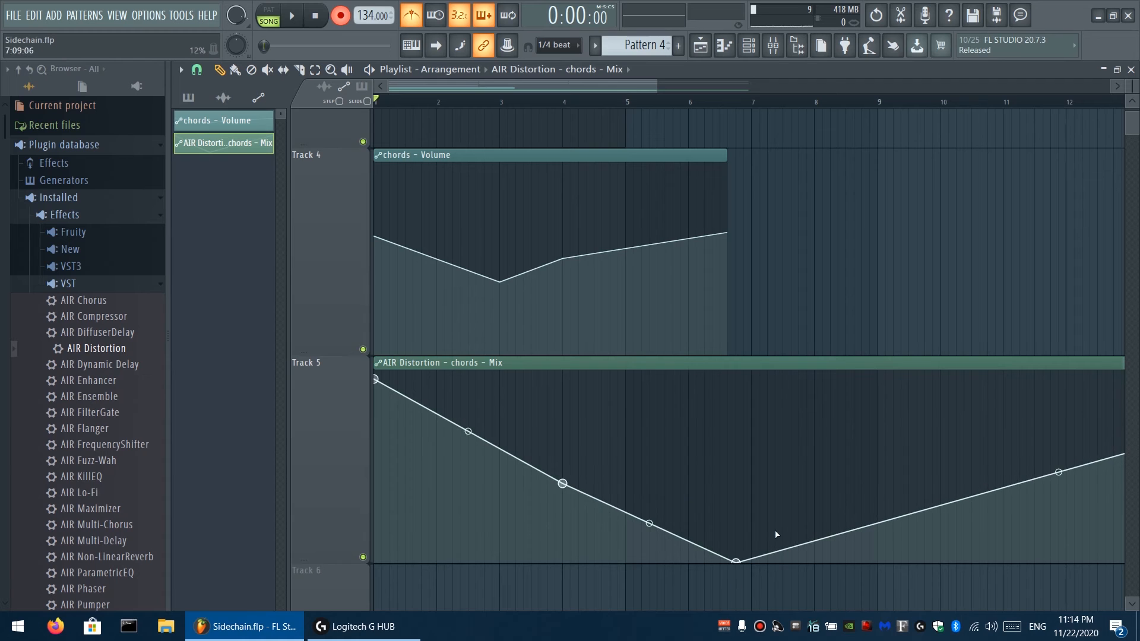
Play the song from the start to hear the distortion Mix automation, and stop playback
click(295, 18)
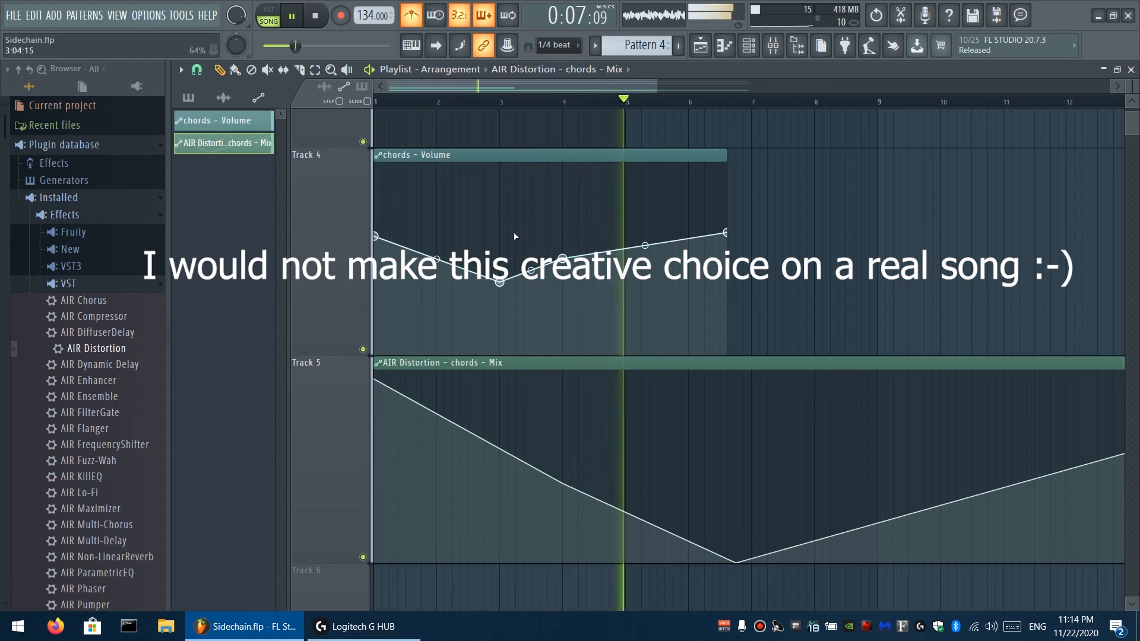
scroll(625, 443, up, 1)
scroll(626, 442, up, 3)
key(space)
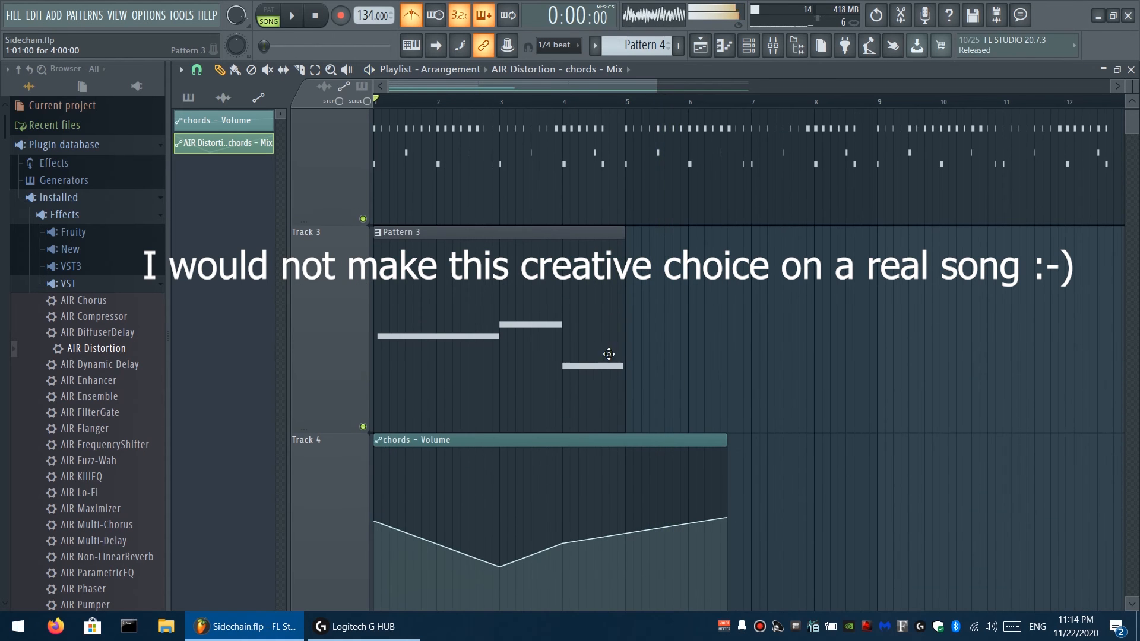
Select the three Pattern 3 notes in the piano roll and transpose them down three octaves to C3, D3 and G2
double_click(461, 328)
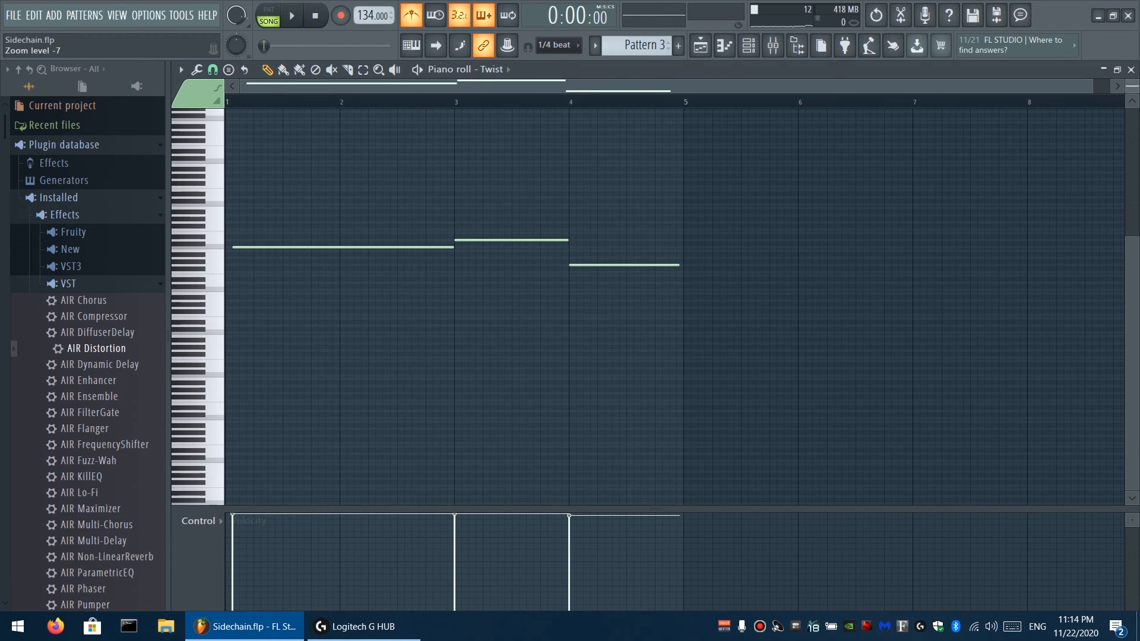
drag(326, 225, 643, 322)
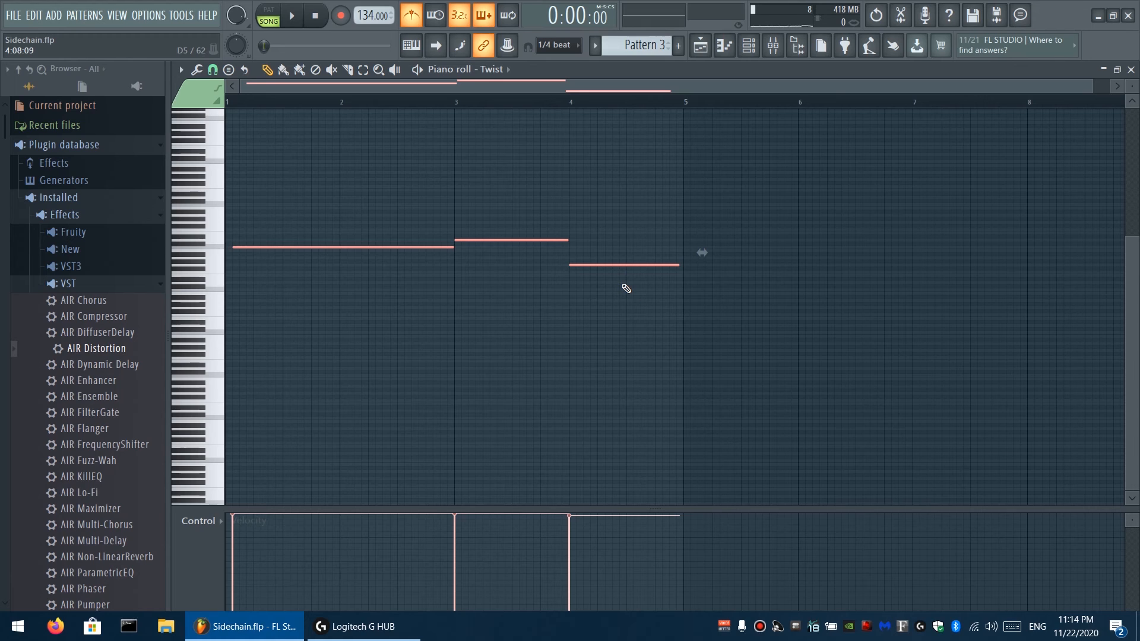
key(shift+Down)
key(shift+Down)
key(shift+Up)
key(shift+Down)
key(shift+Down)
key(shift+Up)
key(shift+Up)
key(shift+Down)
key(shift+Down)
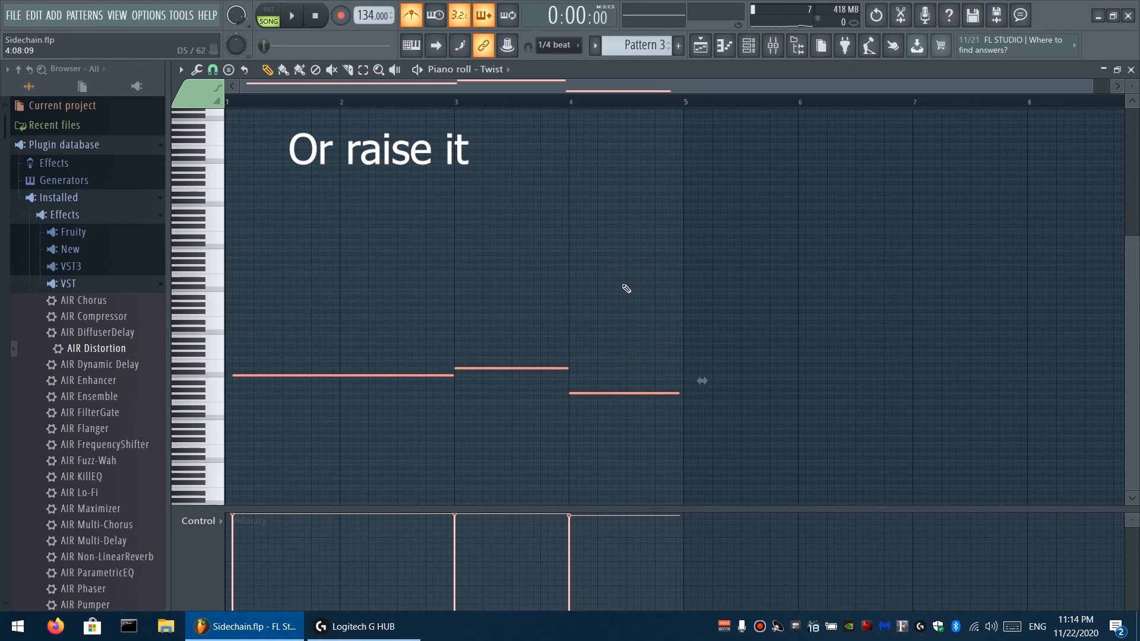
key(shift+Up)
key(shift+Down)
Deselect the Pattern 3 notes, move the C3 note to start at bar 1, and extend it to end at bar 3
scroll(383, 366, up, 4)
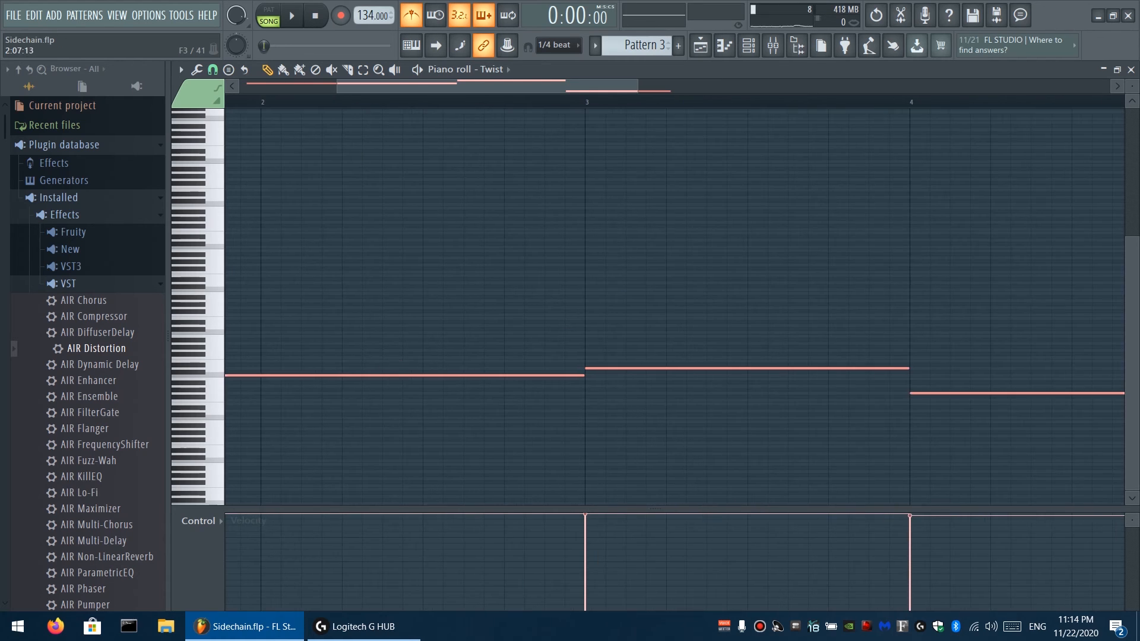
scroll(395, 362, up, 4)
drag(502, 249, 495, 150)
ctrl+click(452, 238)
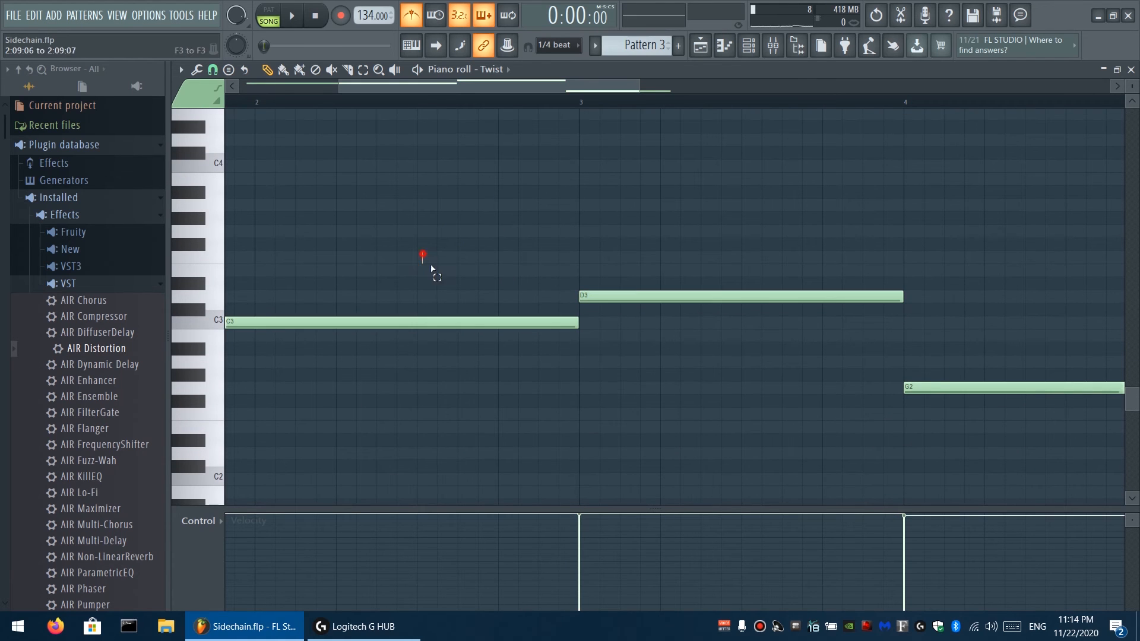
drag(423, 253, 657, 488)
ctrl+click(672, 231)
scroll(783, 238, down, 3)
scroll(635, 291, down, 1)
drag(344, 287, 334, 287)
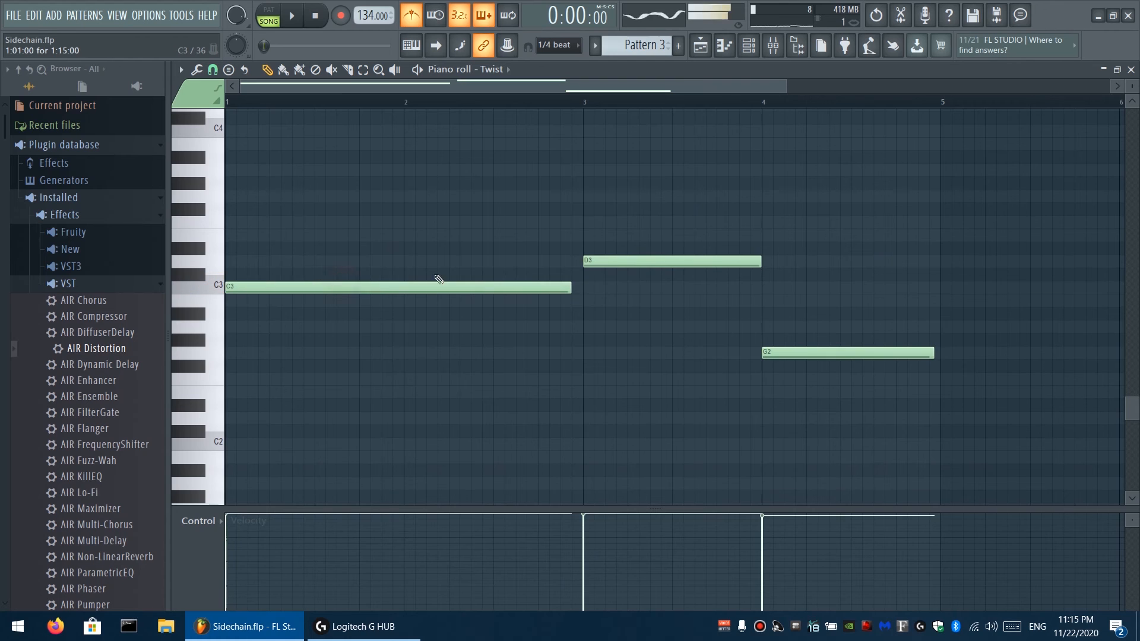
drag(569, 291, 588, 295)
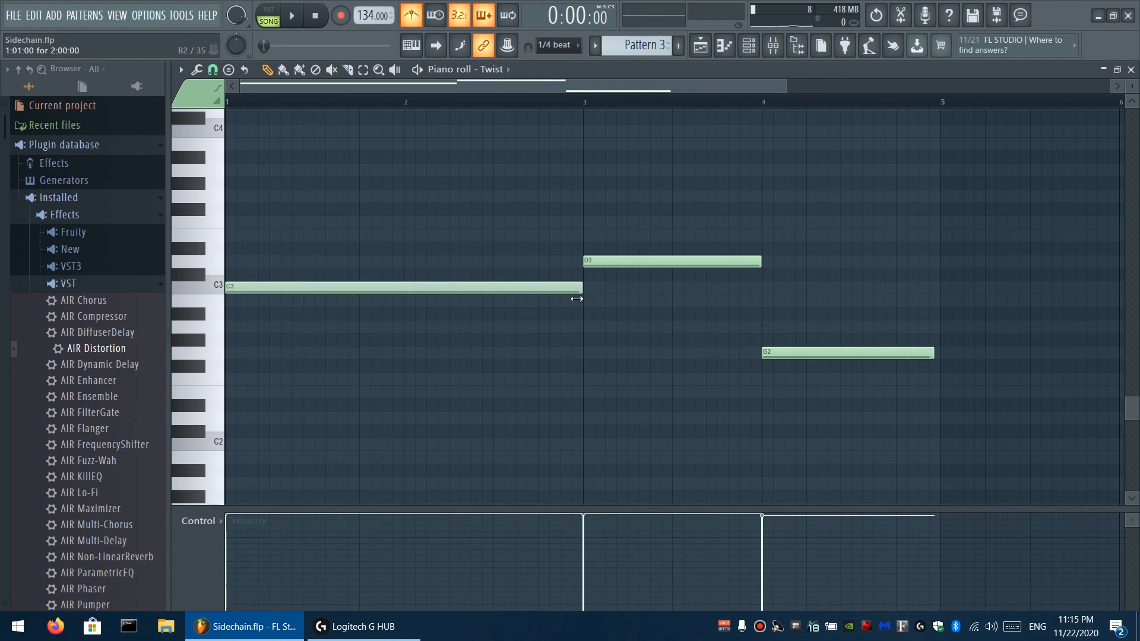
Play the song, raise the Pattern 3 notes one octave to C4, D4 and G3 while listening, and stop playback
key(space)
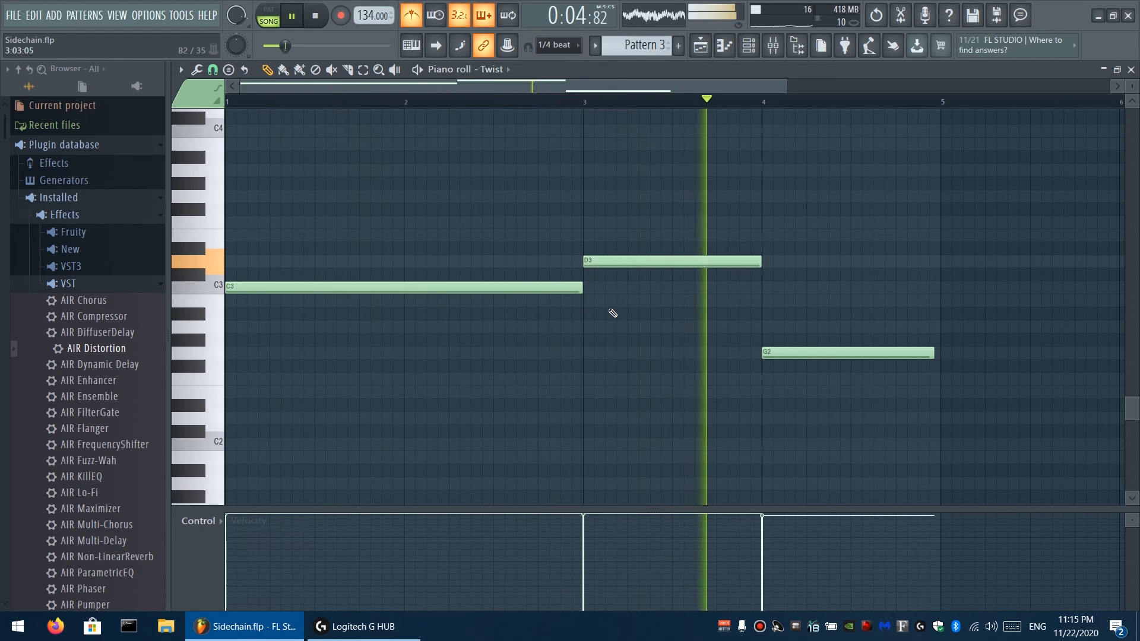
key(ctrl+Up)
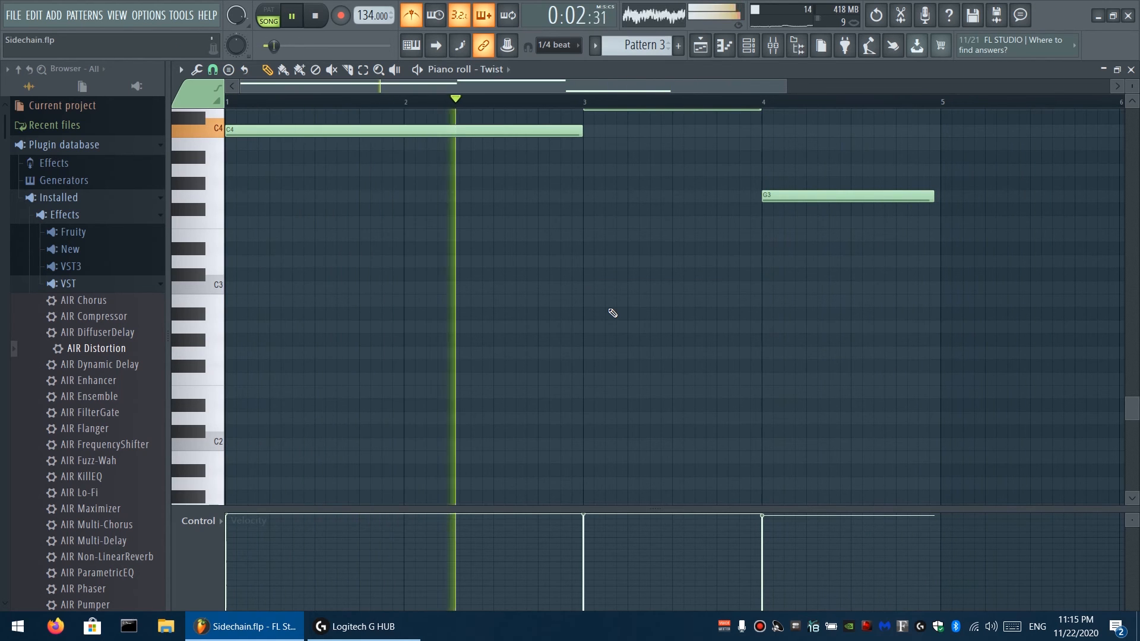
scroll(634, 295, up, 3)
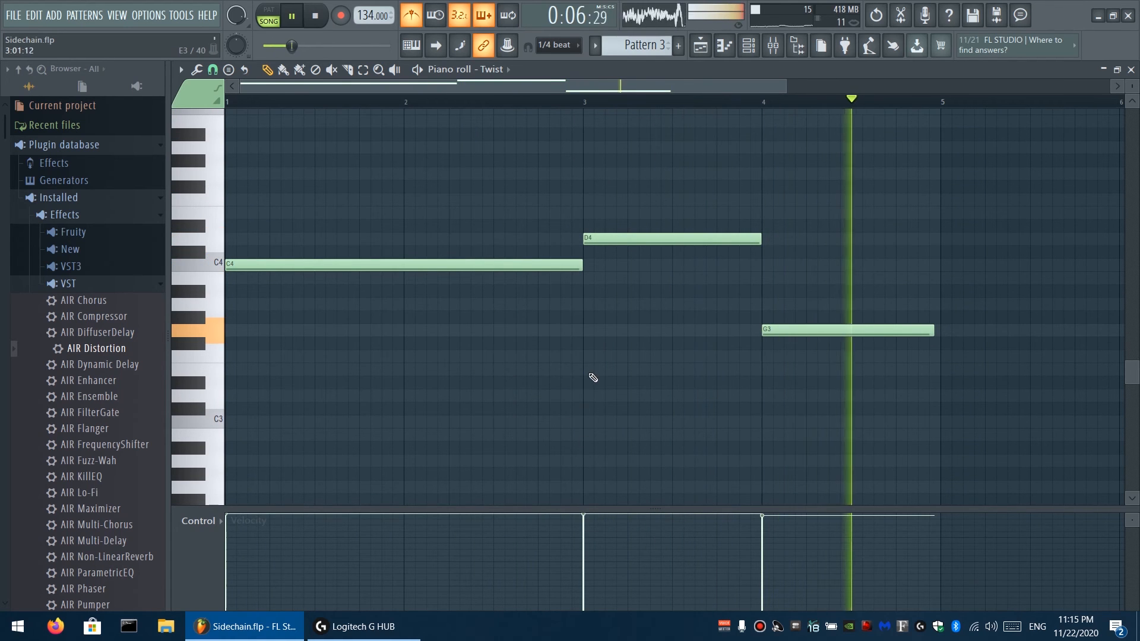
key(space)
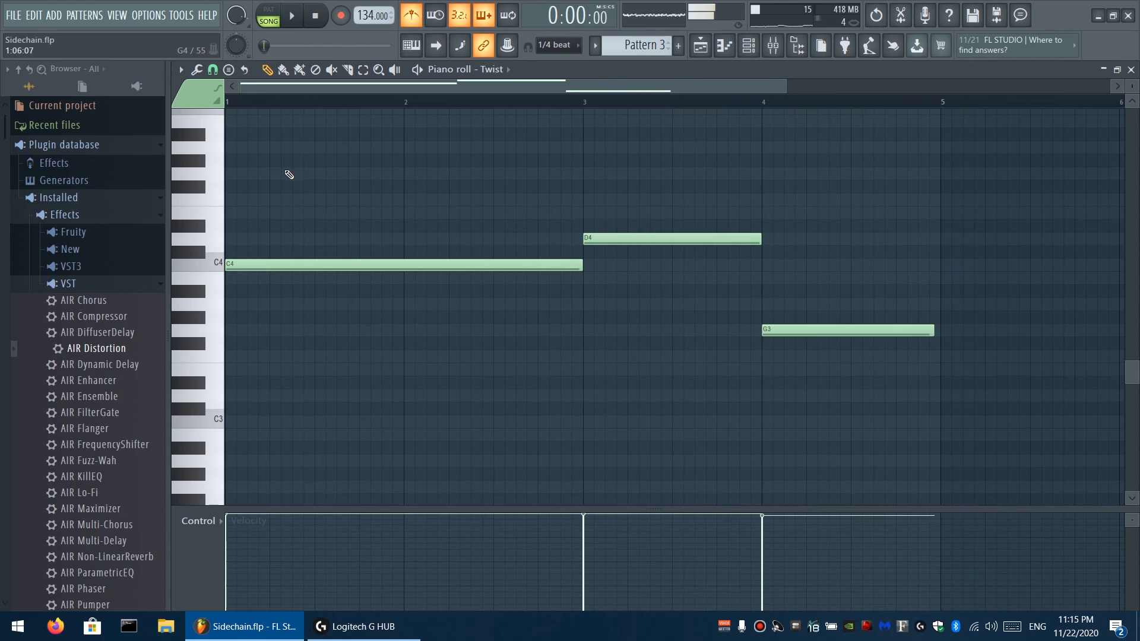
Examine the channel controls of the VacuumPro lead instrument and close its window
key(F6)
key(F5)
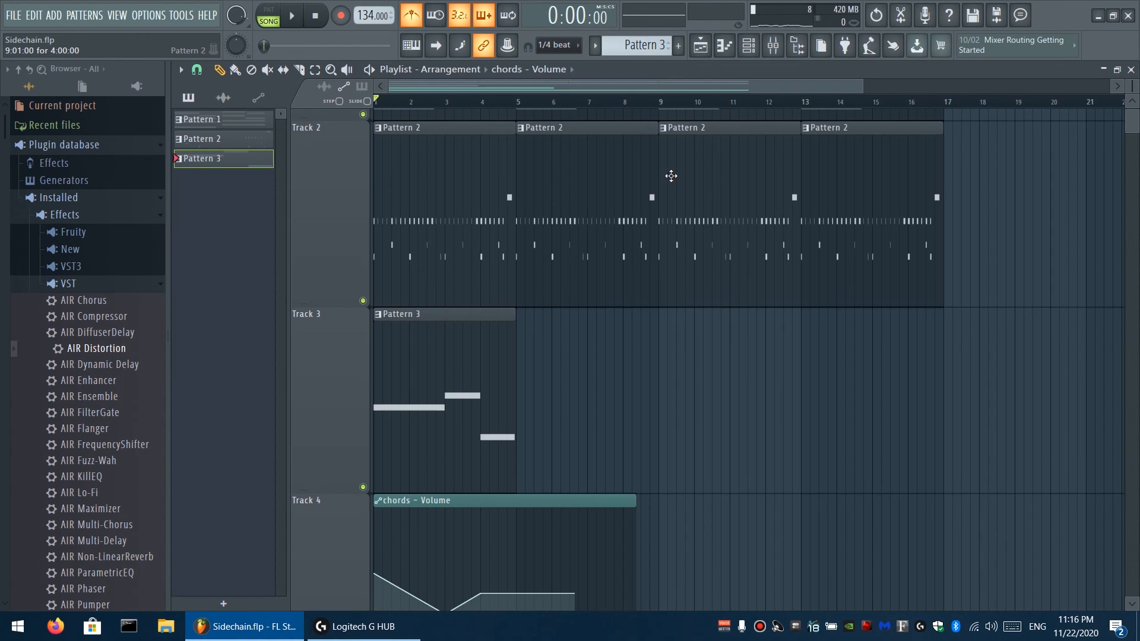
drag(646, 372, 741, 388)
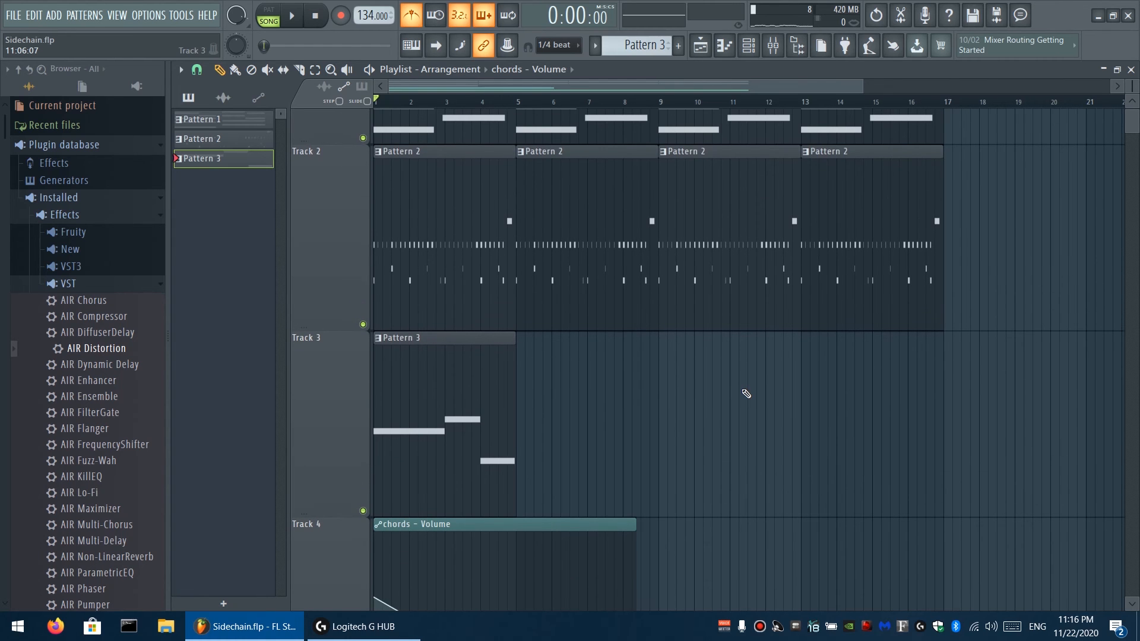
key(F6)
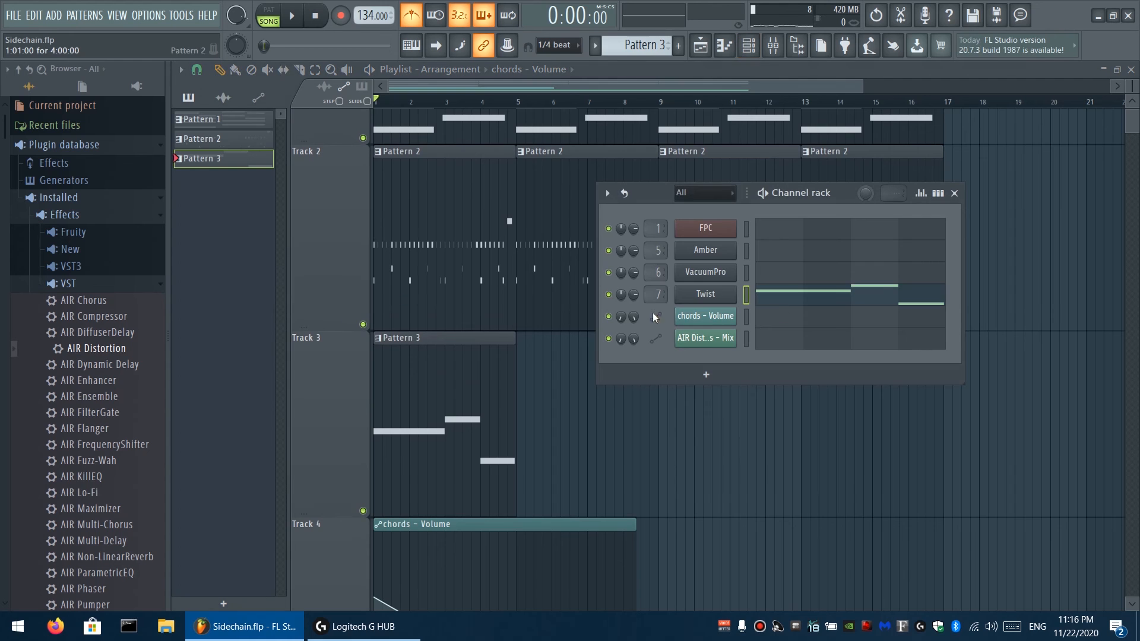
click(722, 273)
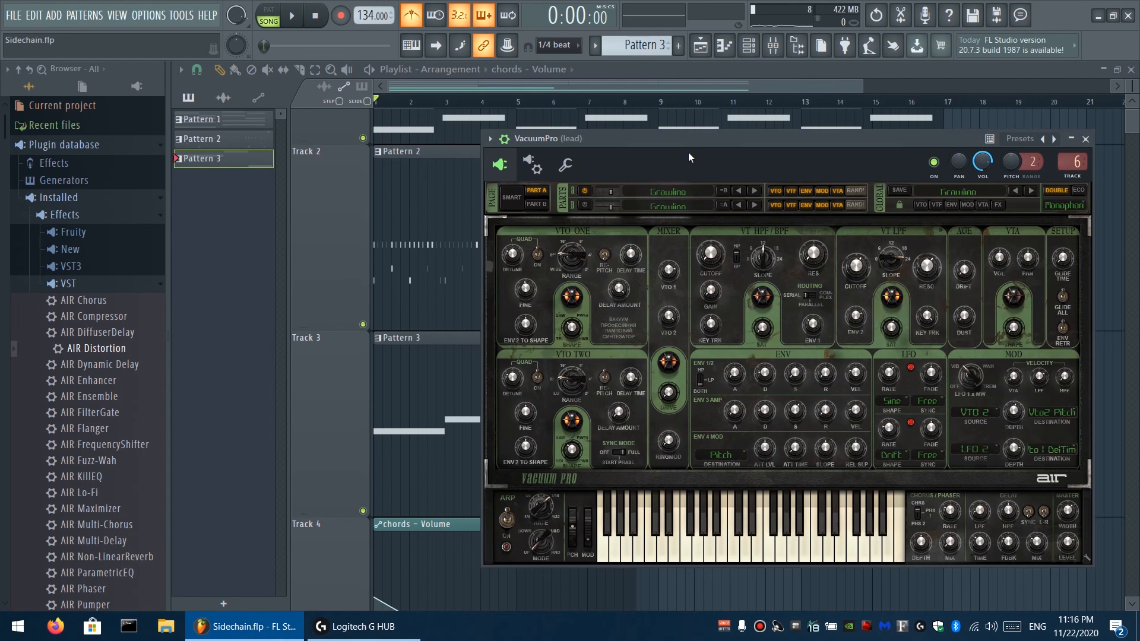
drag(688, 153, 610, 125)
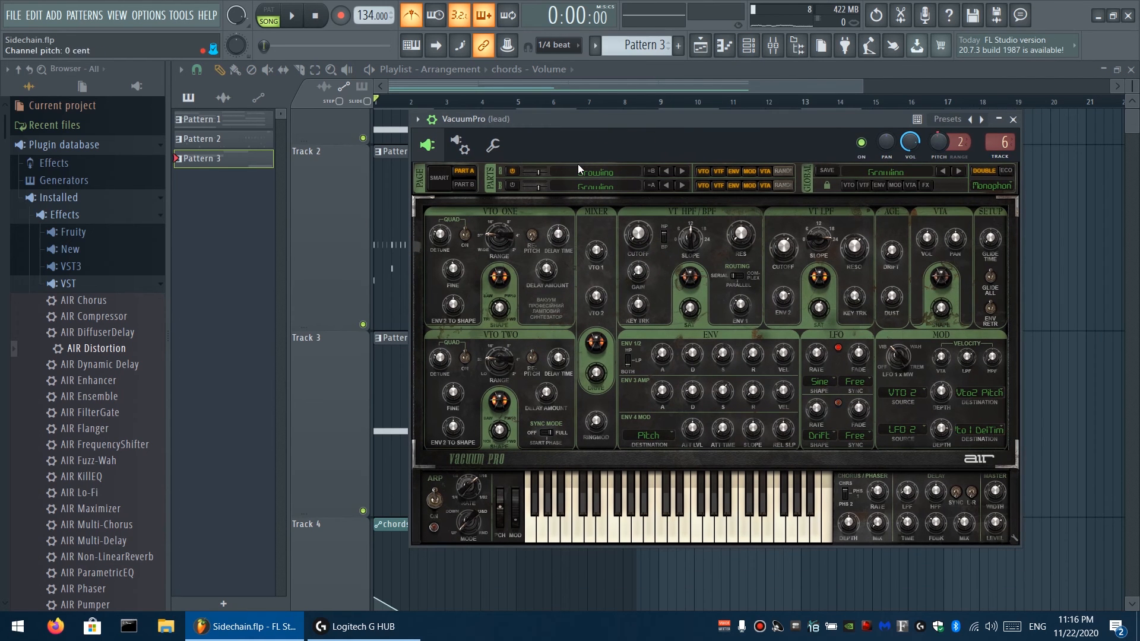
scroll(947, 141, down, 8)
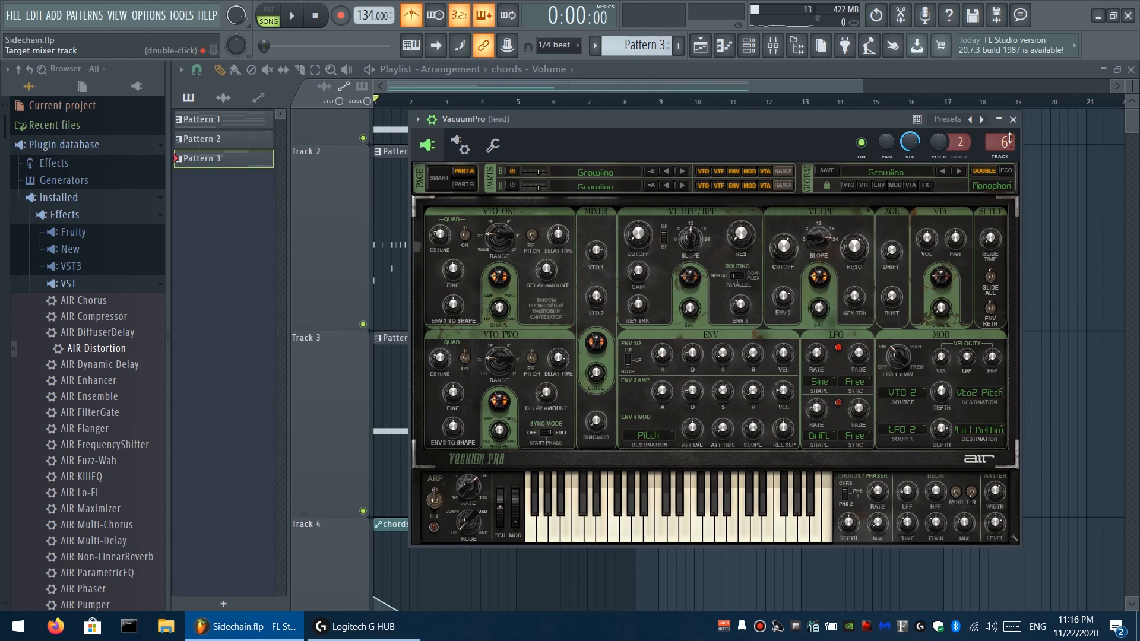
click(1013, 119)
Open the Twist sub instrument and set its channel pitch range to 12
click(705, 294)
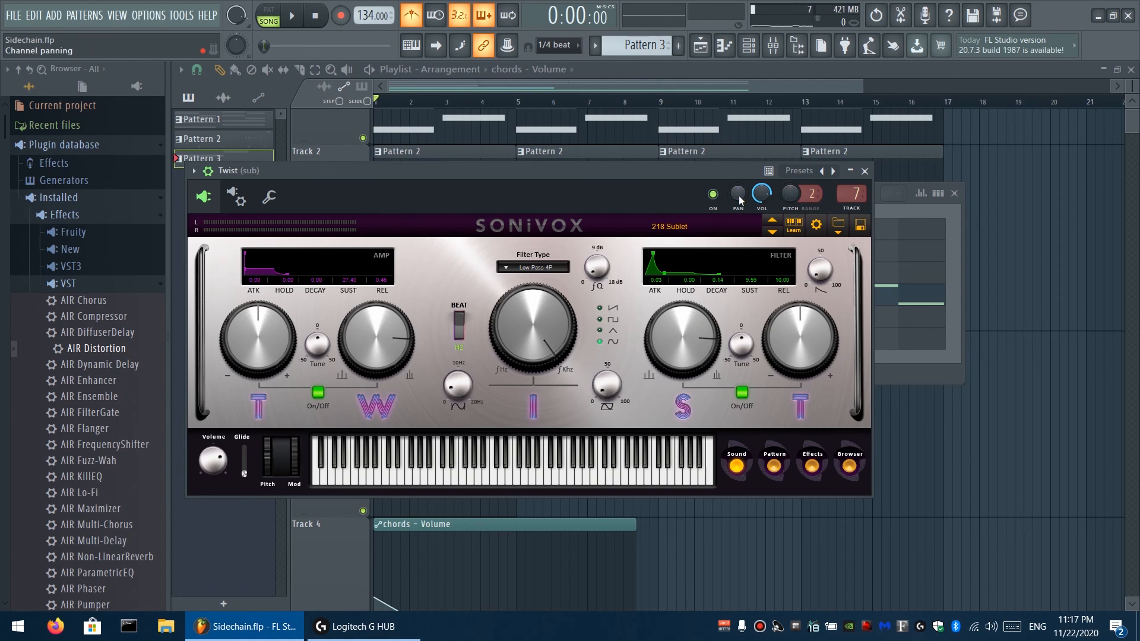
drag(812, 197, 813, 182)
Examine the current project's remote control links in the browser, keeping the Twist window positioned over the playlist
click(89, 108)
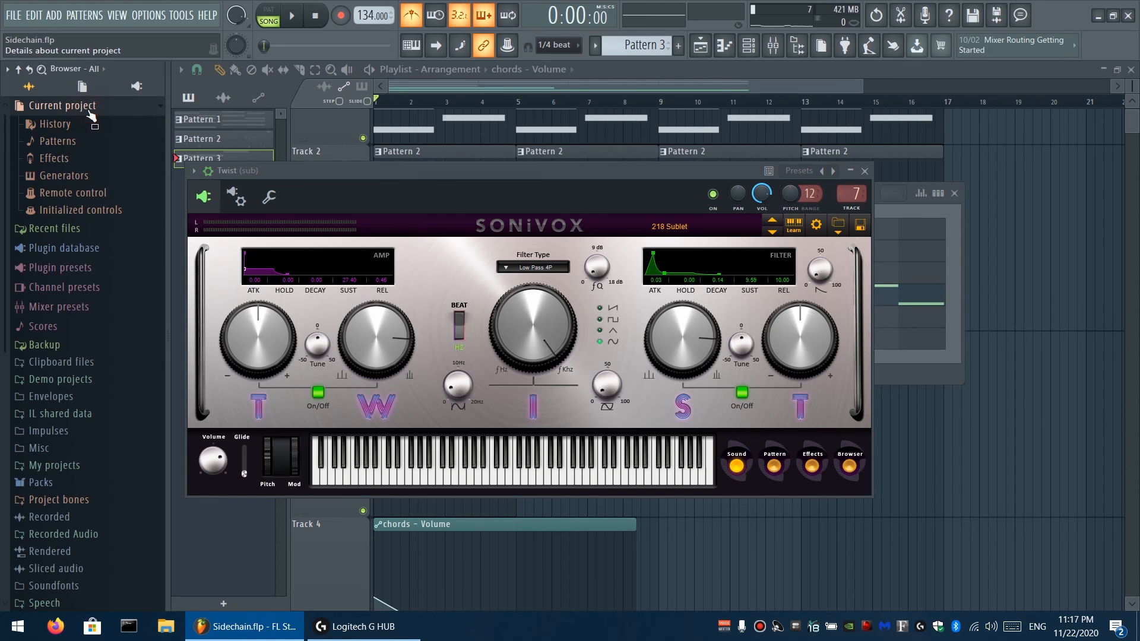
click(89, 192)
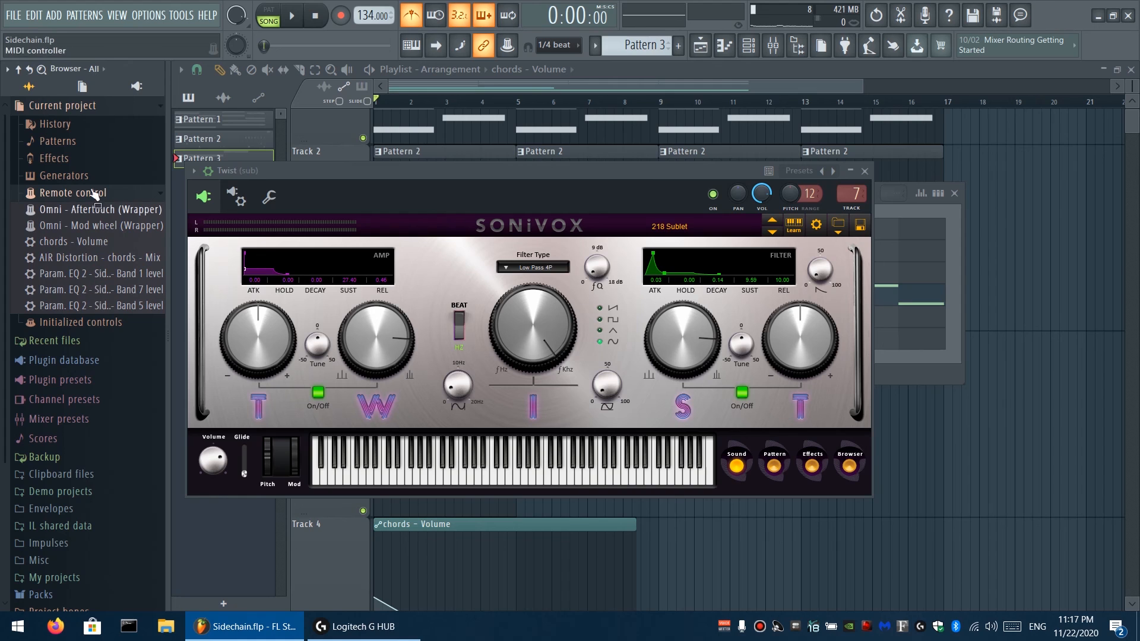
drag(356, 176, 476, 170)
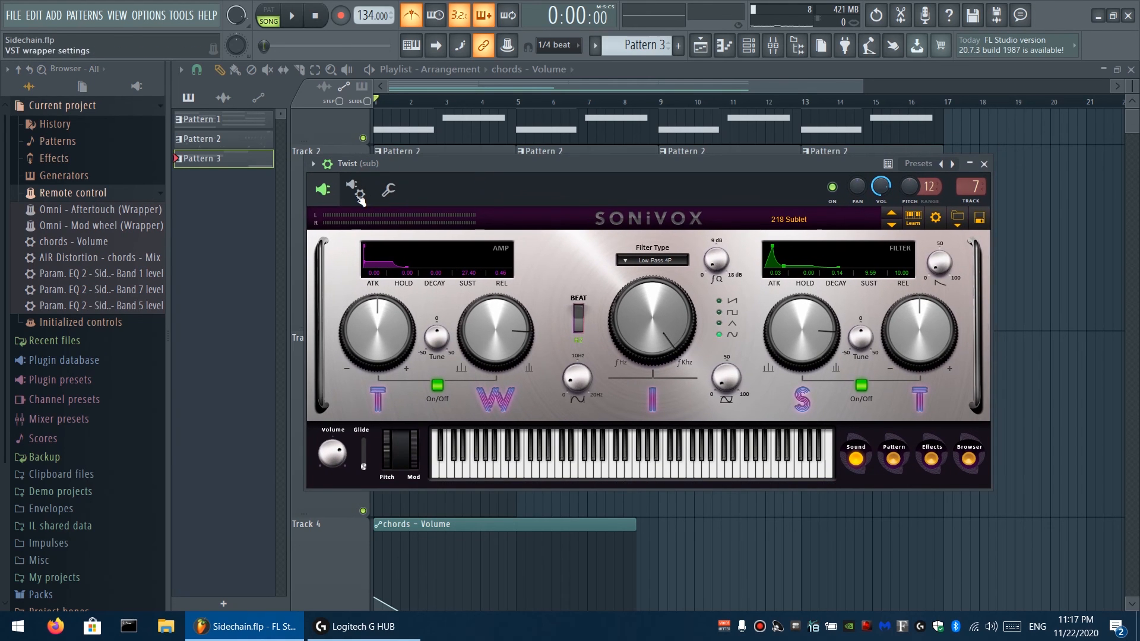
drag(451, 160, 365, 155)
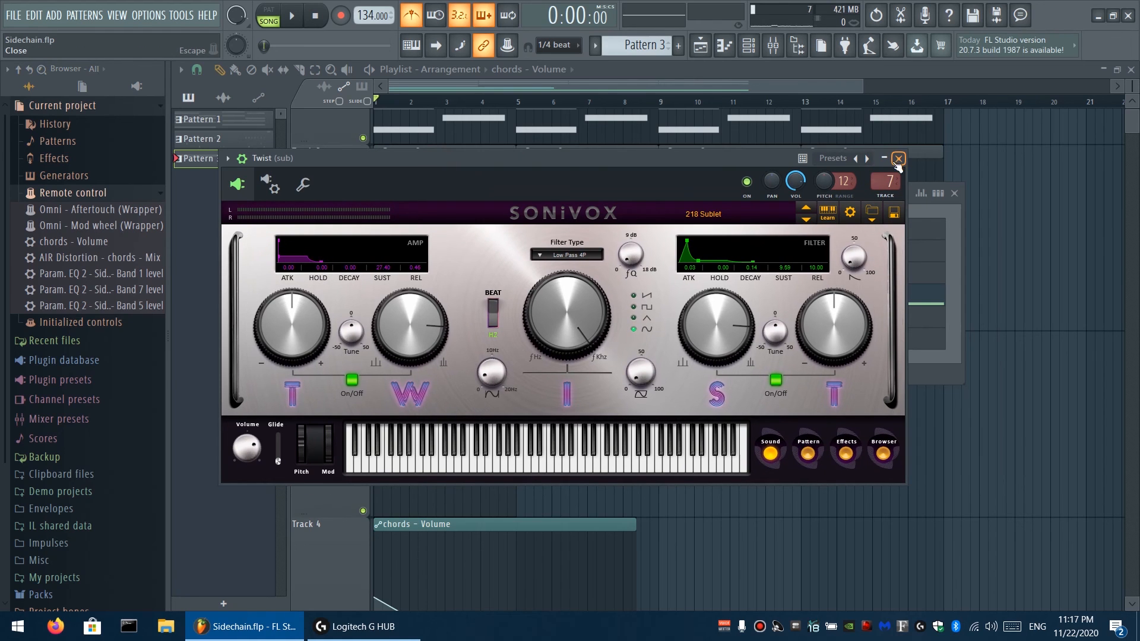
Try raising the Twist channel pitch and access the pitch knob's Override generic link option
right_click(827, 188)
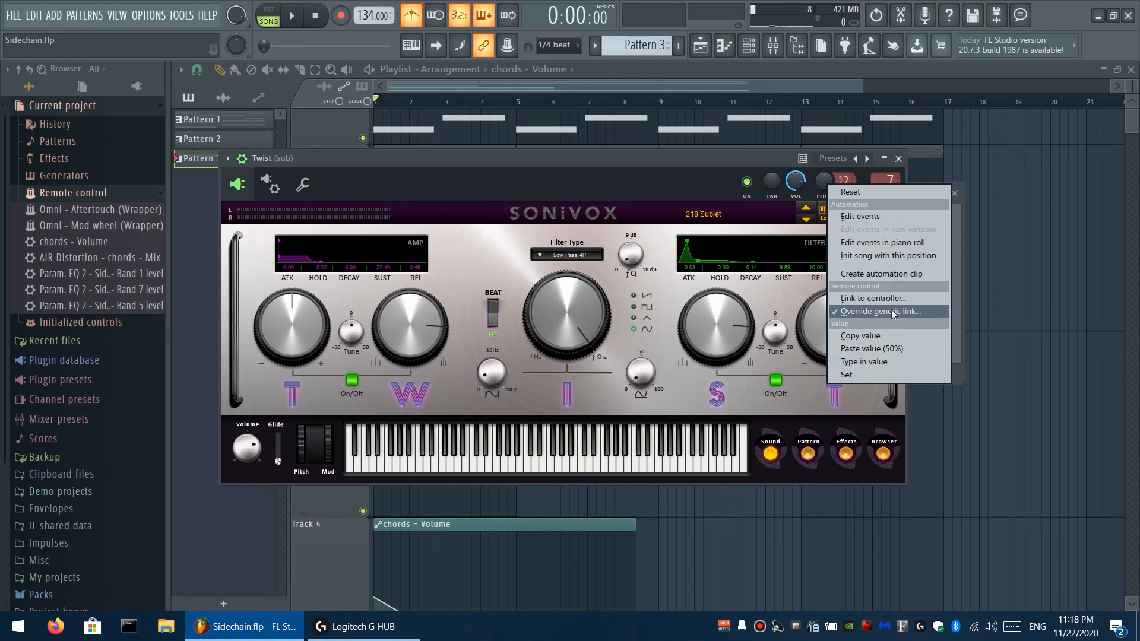
click(681, 171)
drag(824, 181, 824, 153)
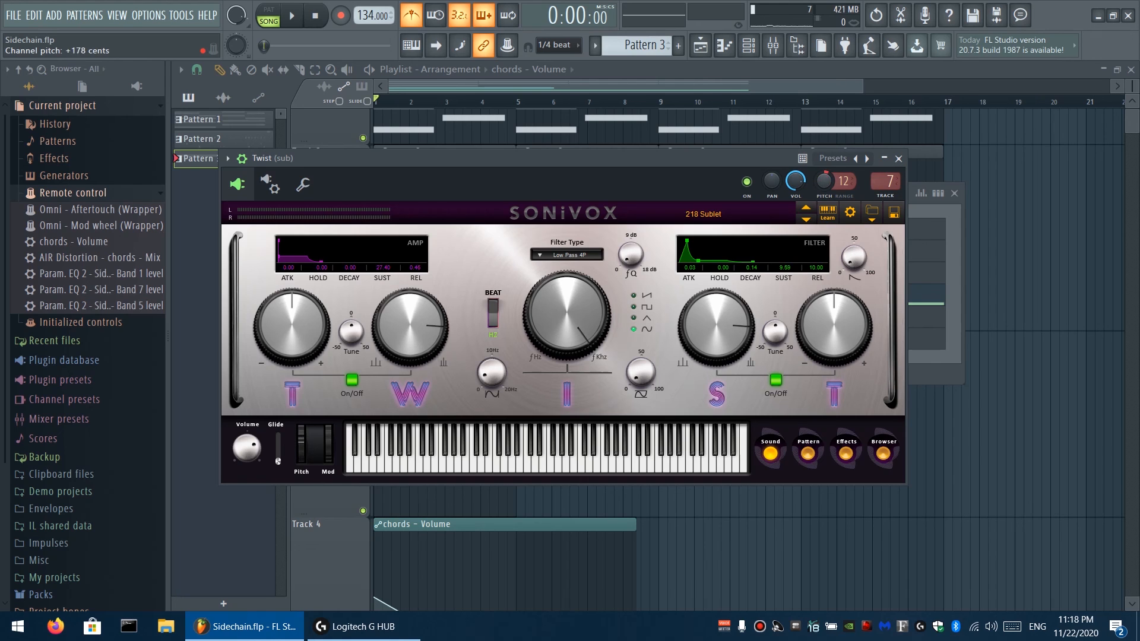
right_click(824, 182)
click(866, 302)
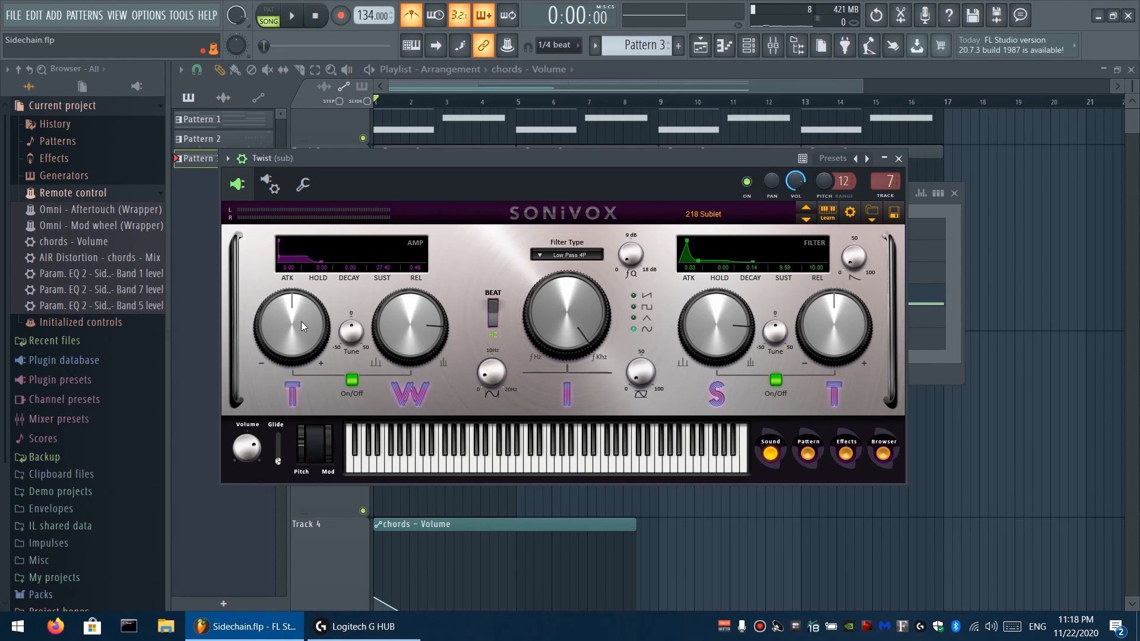
Review the current project's Remote control links in the browser and move the Twist window clear of the playlist's clip list
click(100, 225)
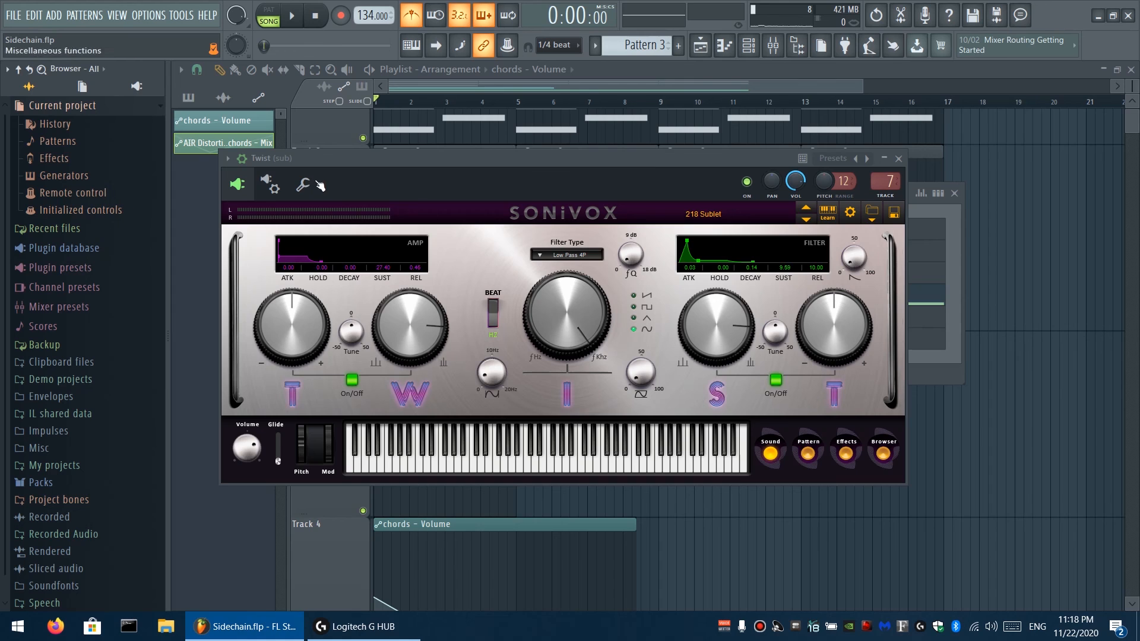
drag(312, 173, 389, 153)
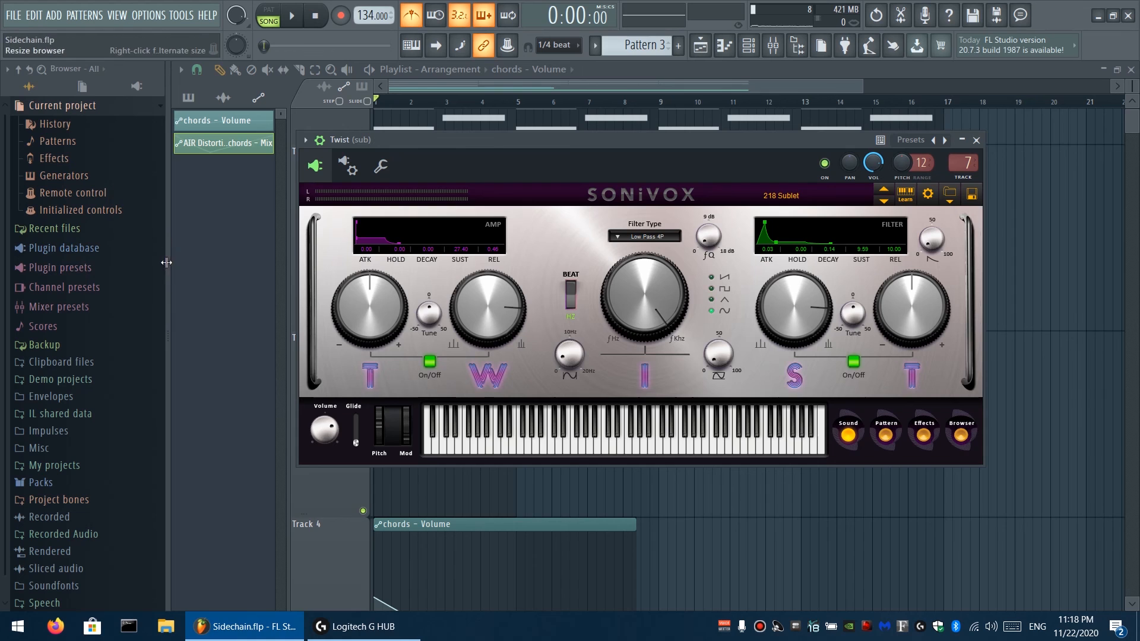
click(60, 192)
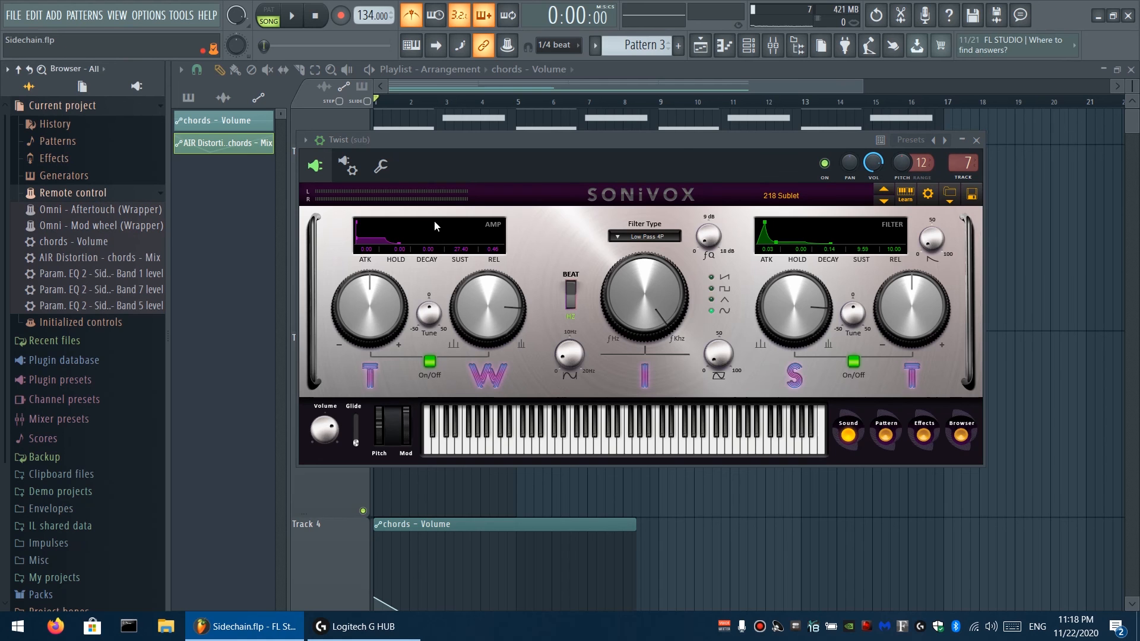
Move the Twist window aside, open the VacuumPro lead instrument from the channel rack, and position its window over the playlist
drag(534, 142, 335, 148)
key(F6)
click(745, 276)
click(722, 273)
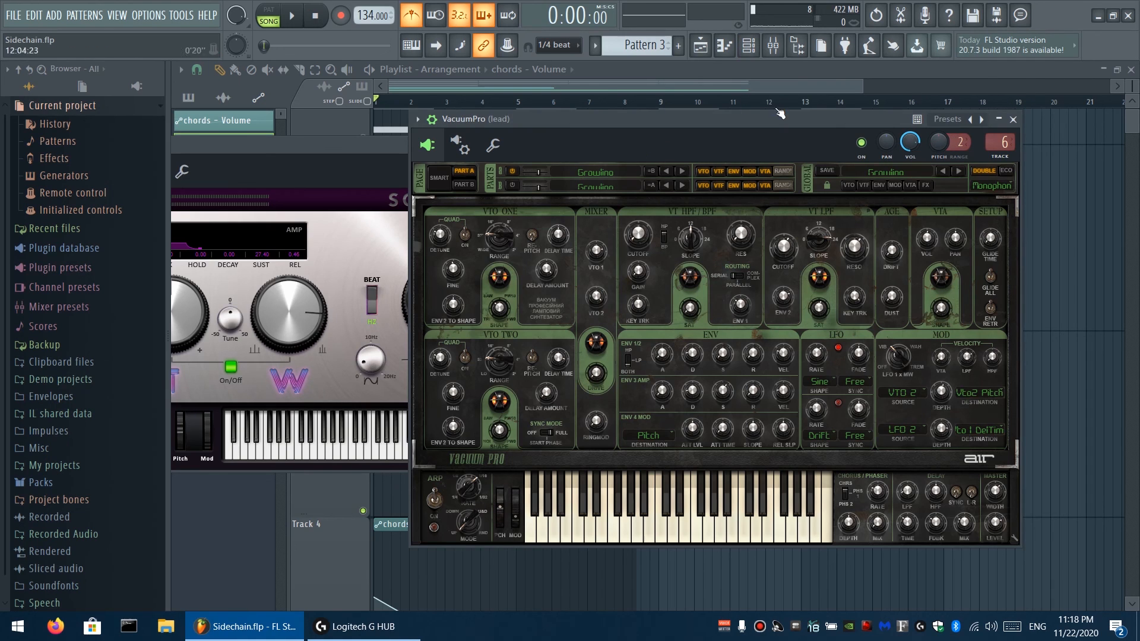
drag(789, 114, 657, 131)
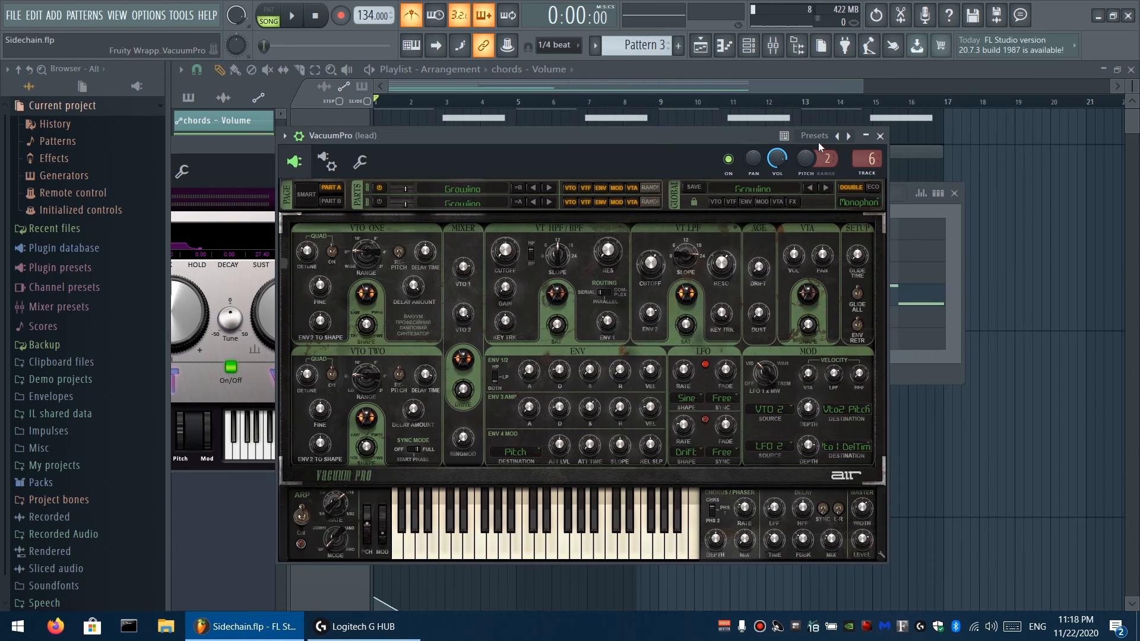
Check the Override generic link option of the VacuumPro channel pitch and close the instrument window
right_click(806, 163)
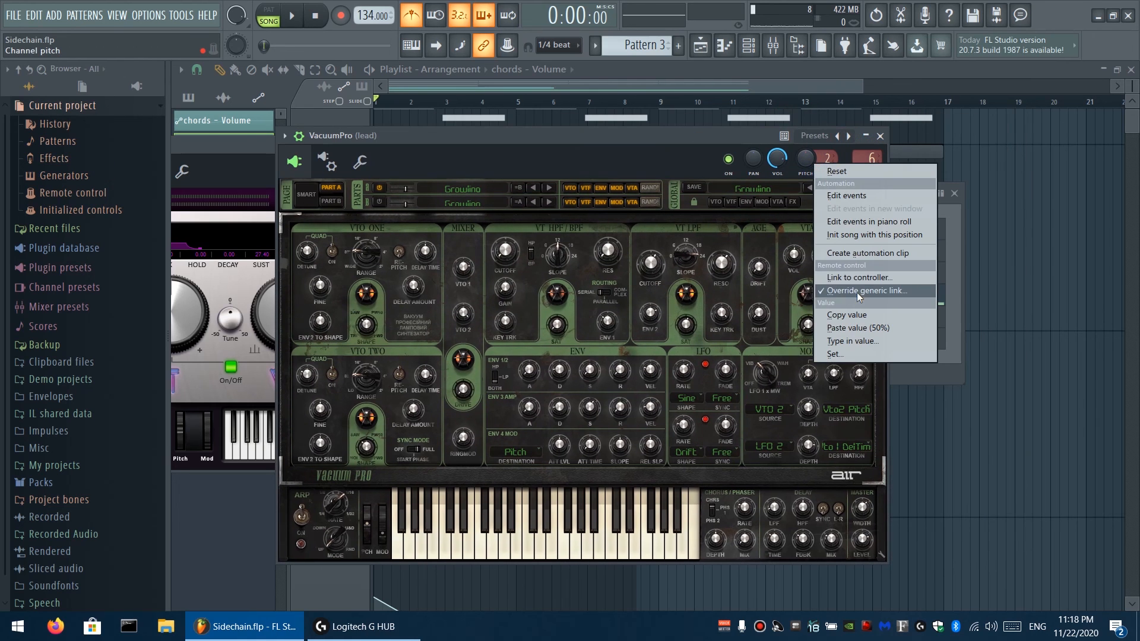
drag(669, 139, 607, 140)
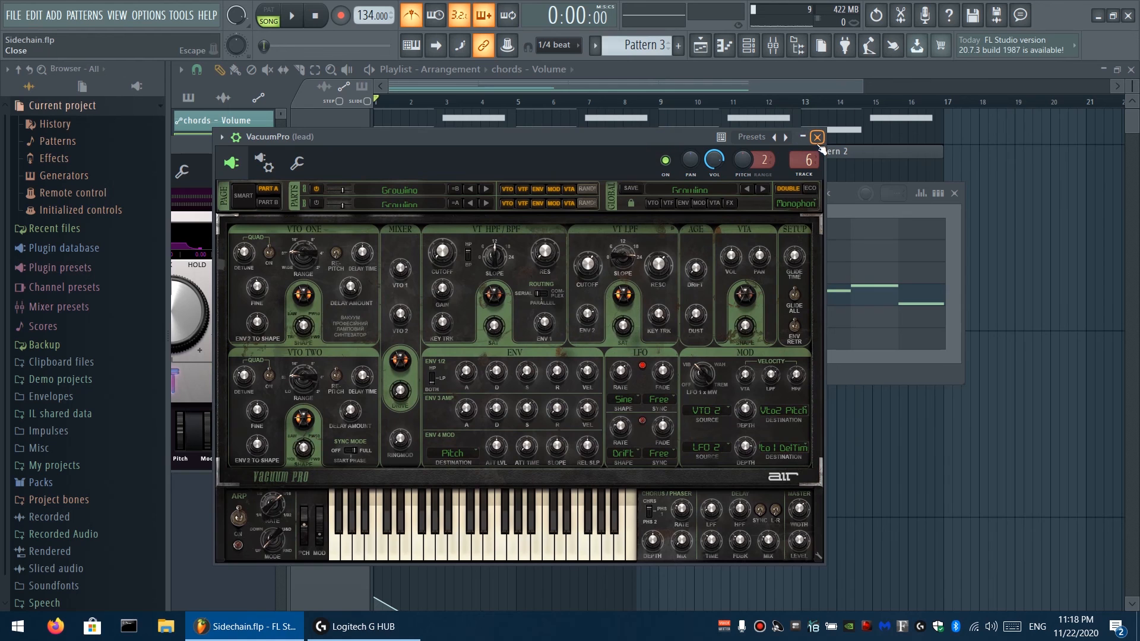
click(817, 139)
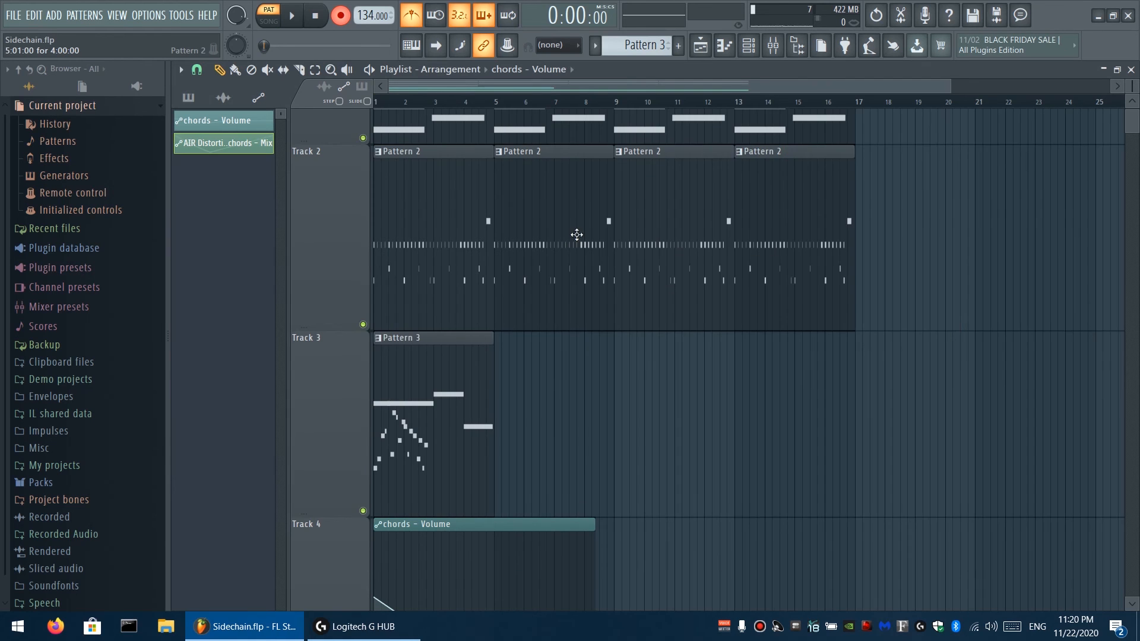
Look over the pattern clips on the first playlist tracks and close the program
scroll(578, 236, up, 3)
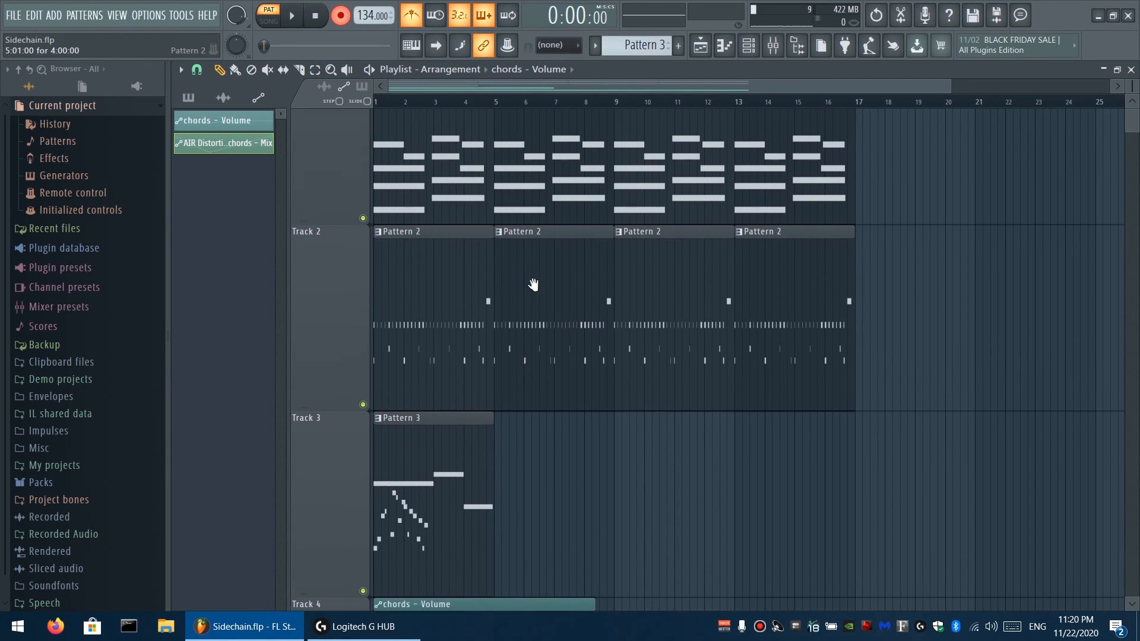
scroll(533, 285, up, 1)
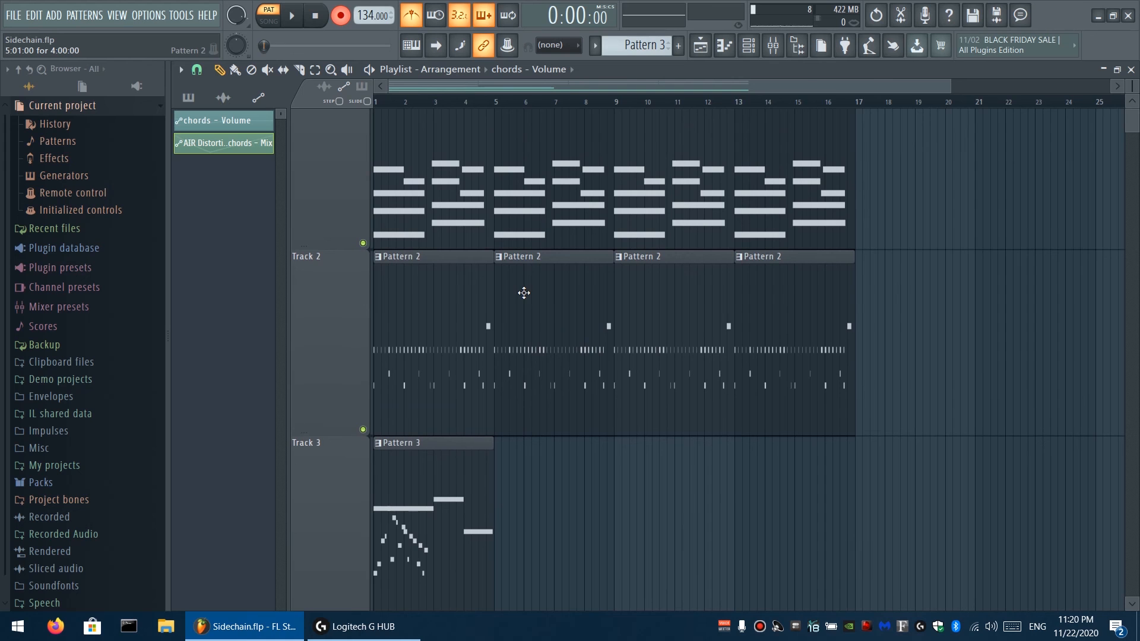
click(1128, 16)
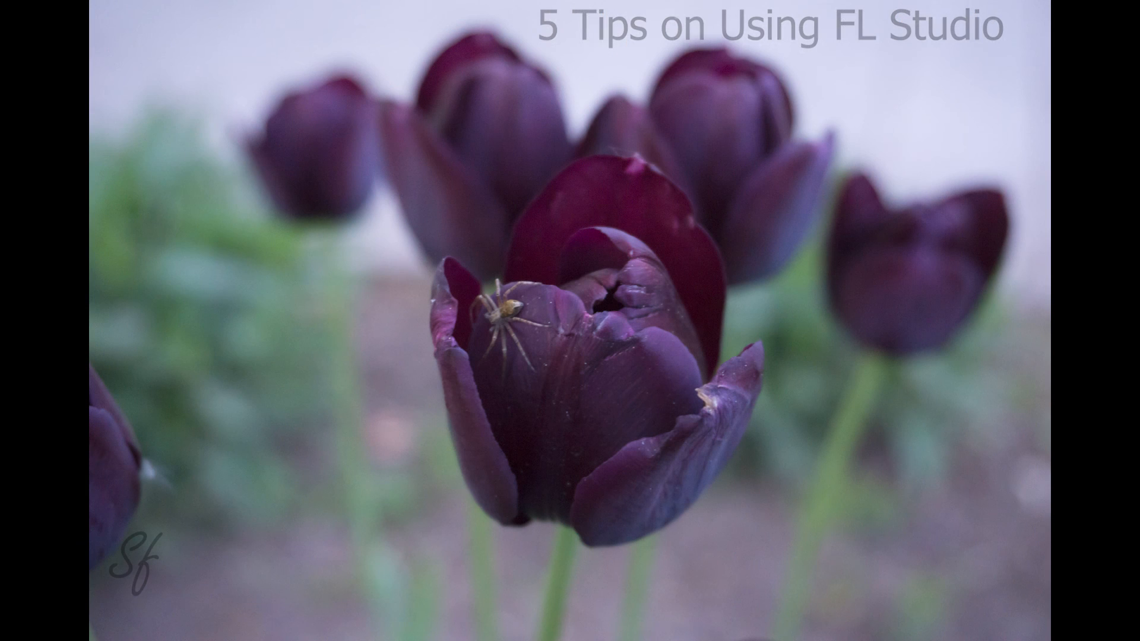